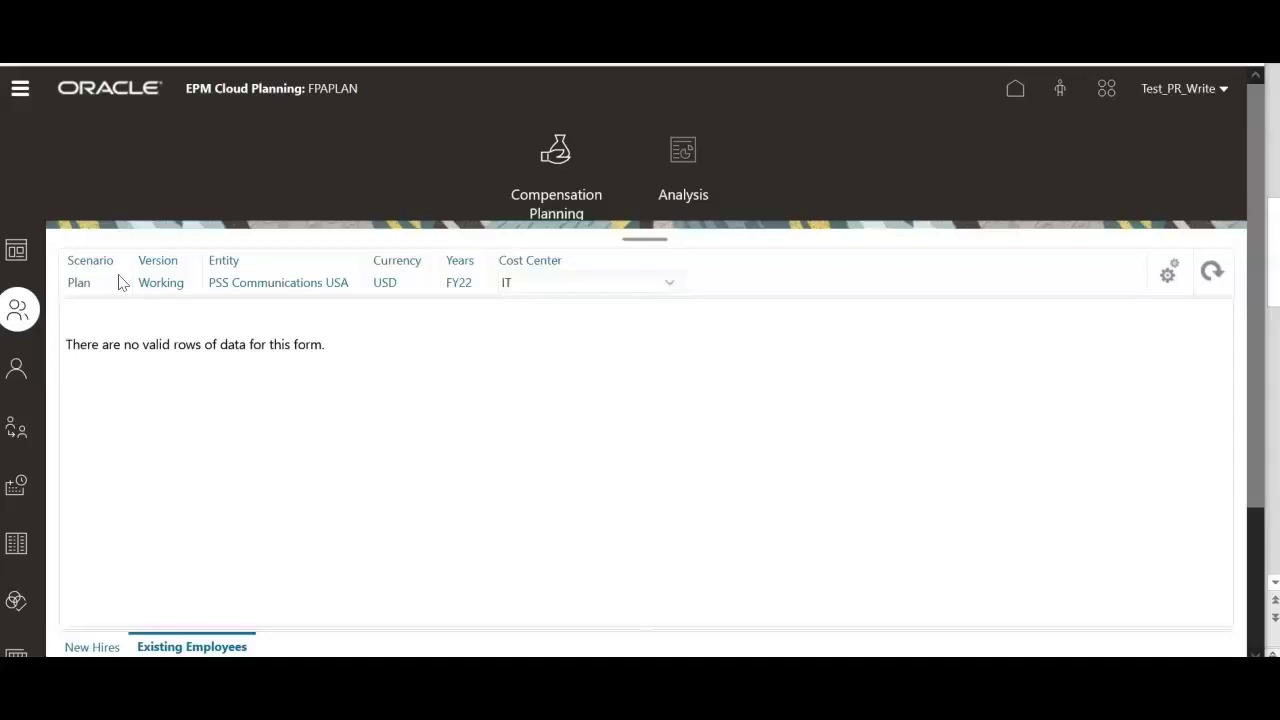
- Open the application's Configure page and switch it to the Workforce module
click(158, 293)
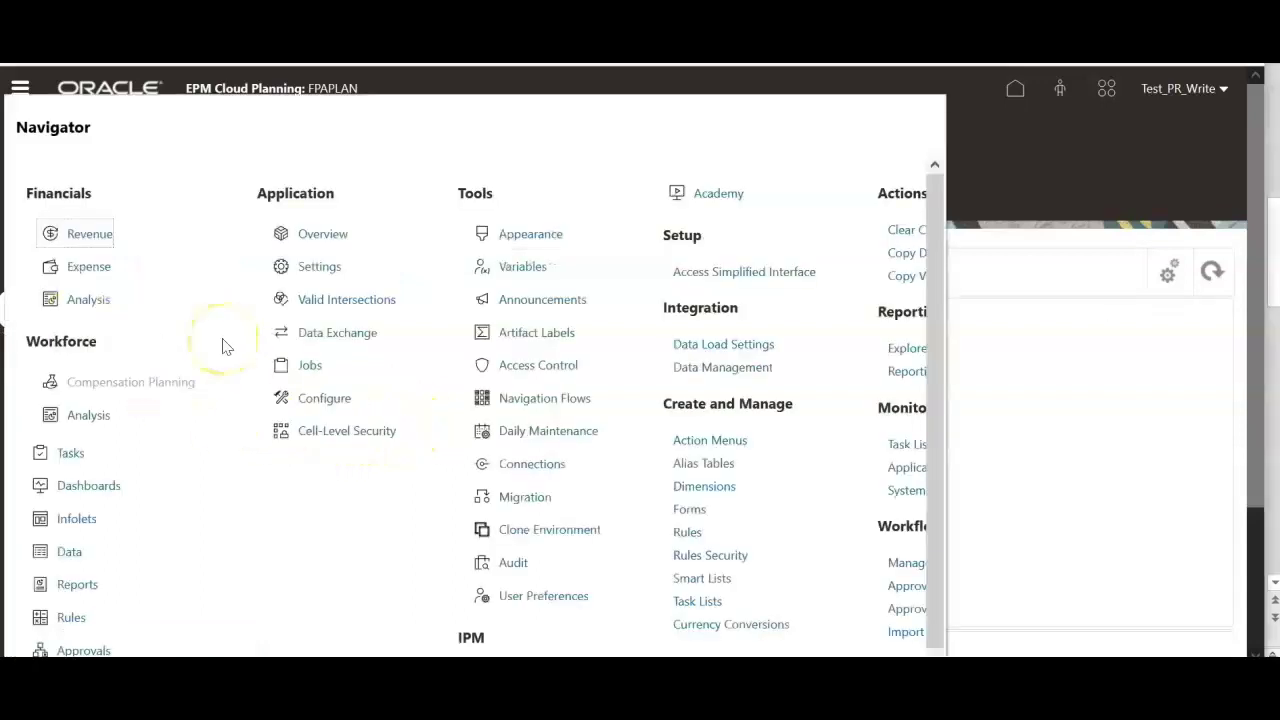
click(322, 400)
click(293, 274)
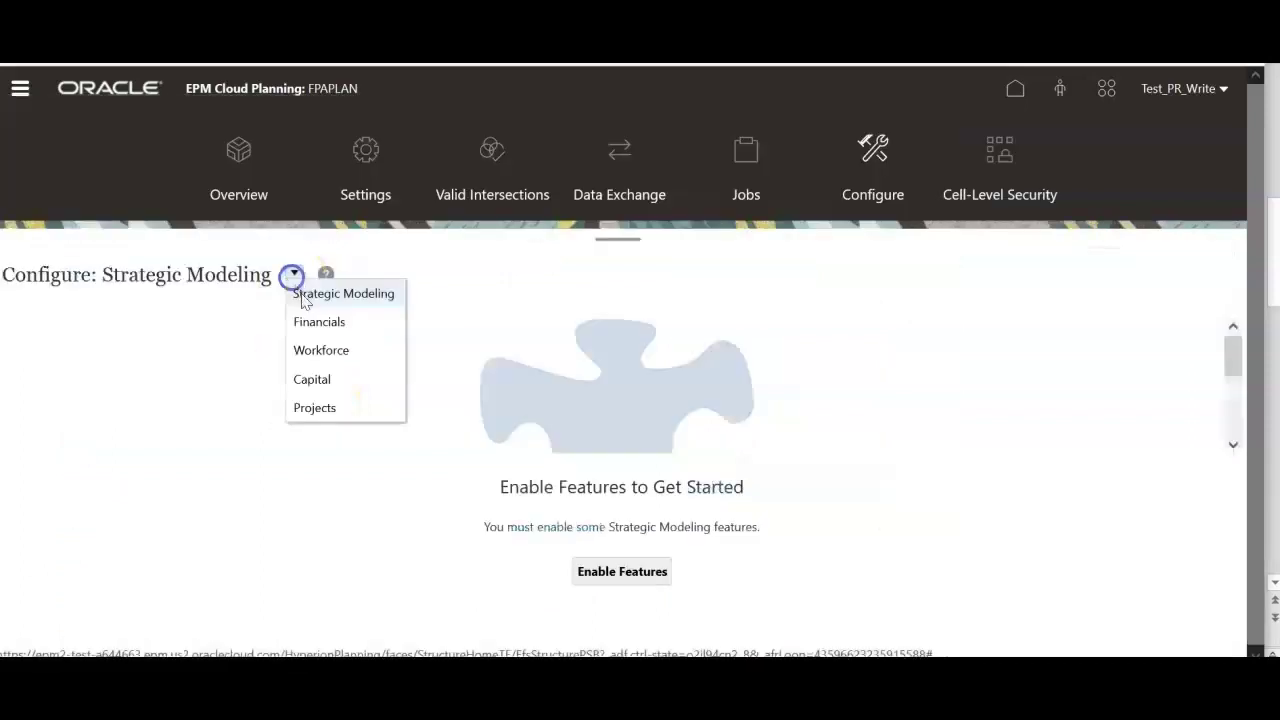
click(322, 349)
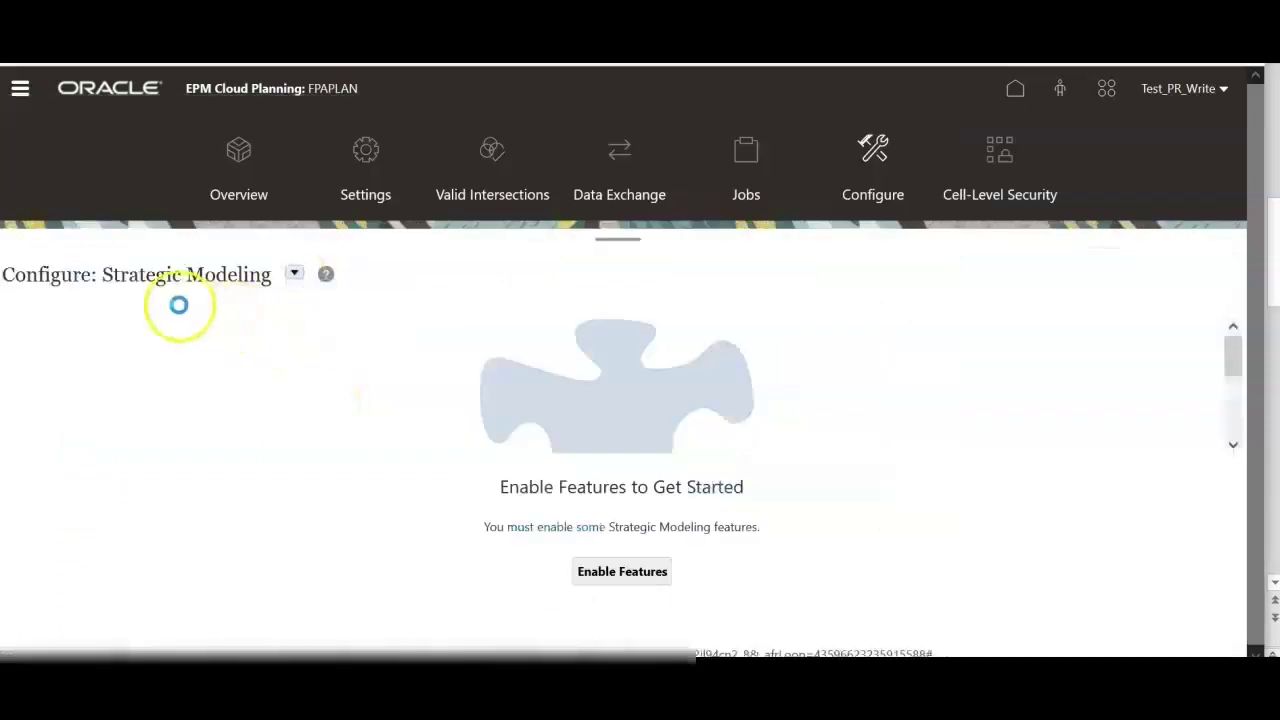
- Download the Workforce data load templates and save FPAPLAN_WORKFORCE_DATA_LOAD_TEMPLATES.zip
click(800, 335)
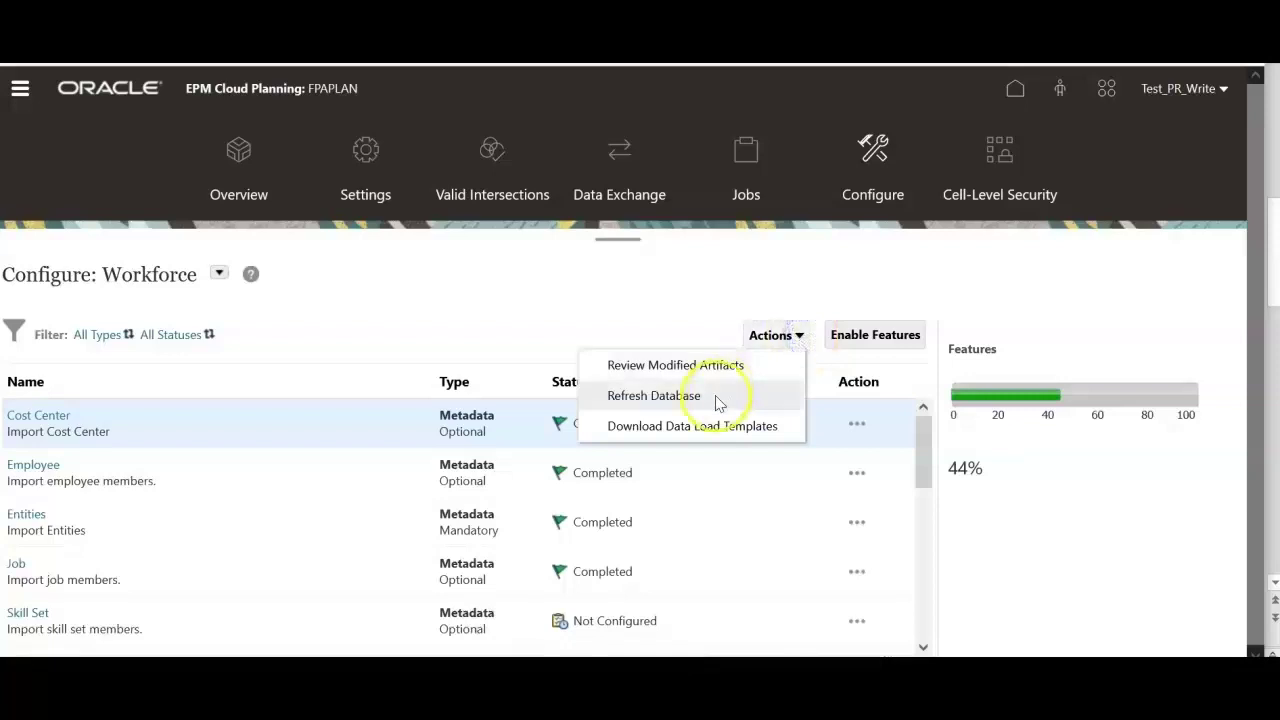
click(685, 427)
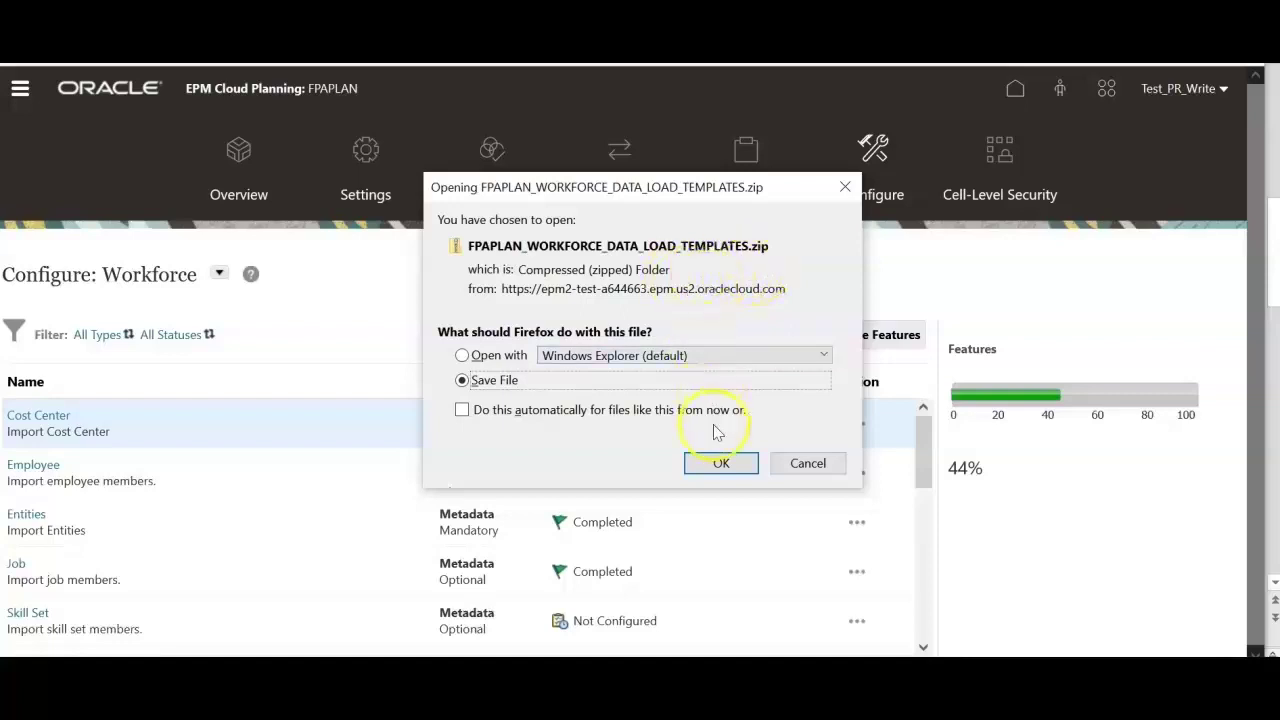
click(721, 463)
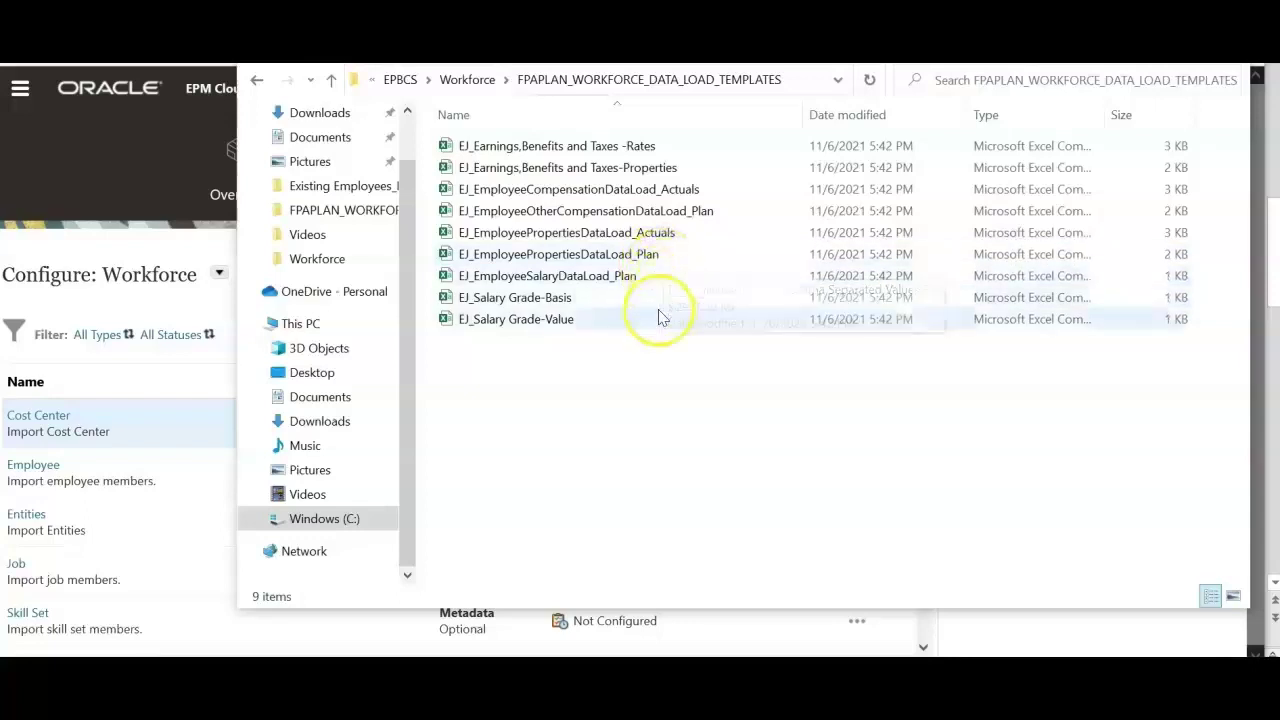
- Open the EJ_EmployeePropertiesDataLoad_Plan template from the FPAPLAN_WORKFORCE_DATA_LOAD_TEMPLATES folder in Excel
click(645, 258)
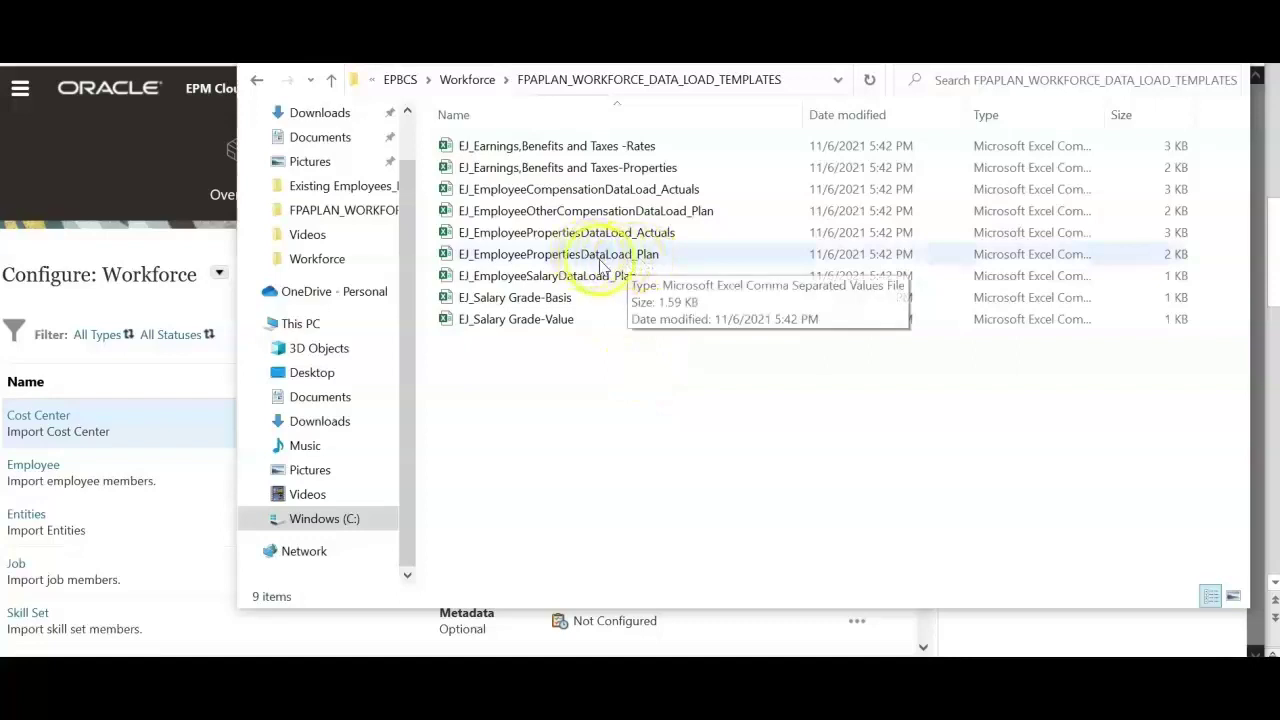
click(572, 278)
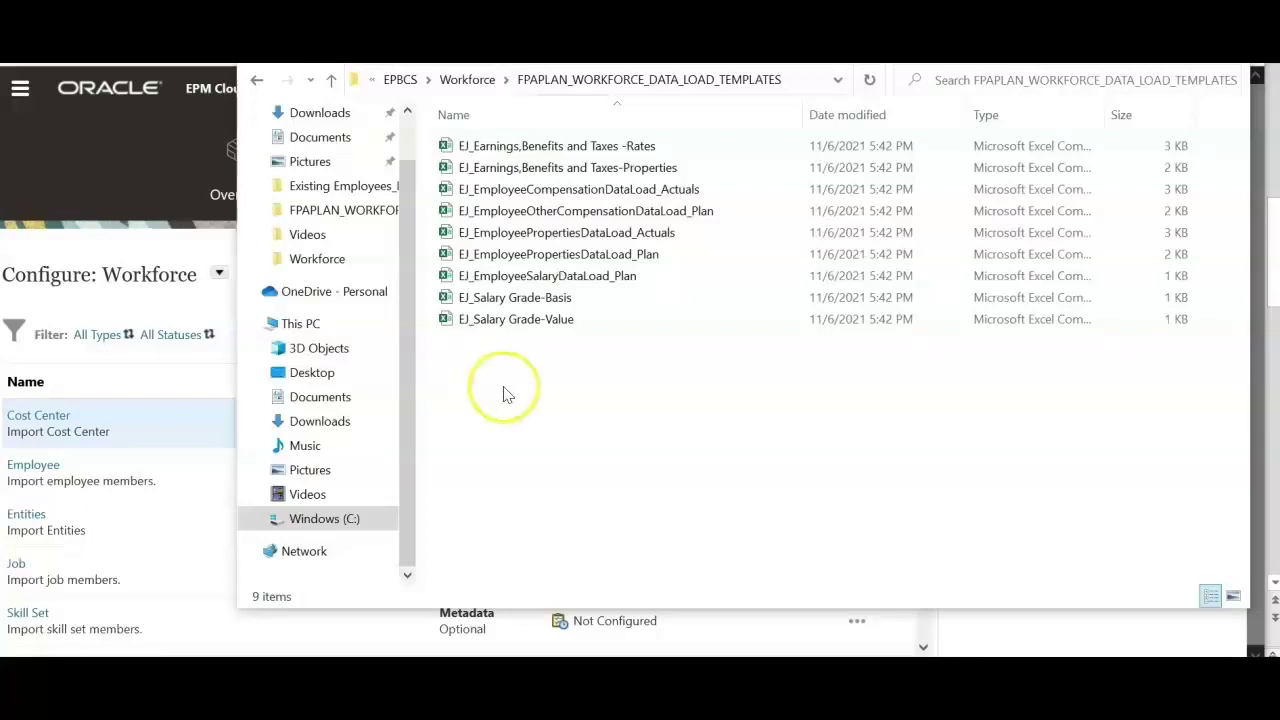
double_click(537, 263)
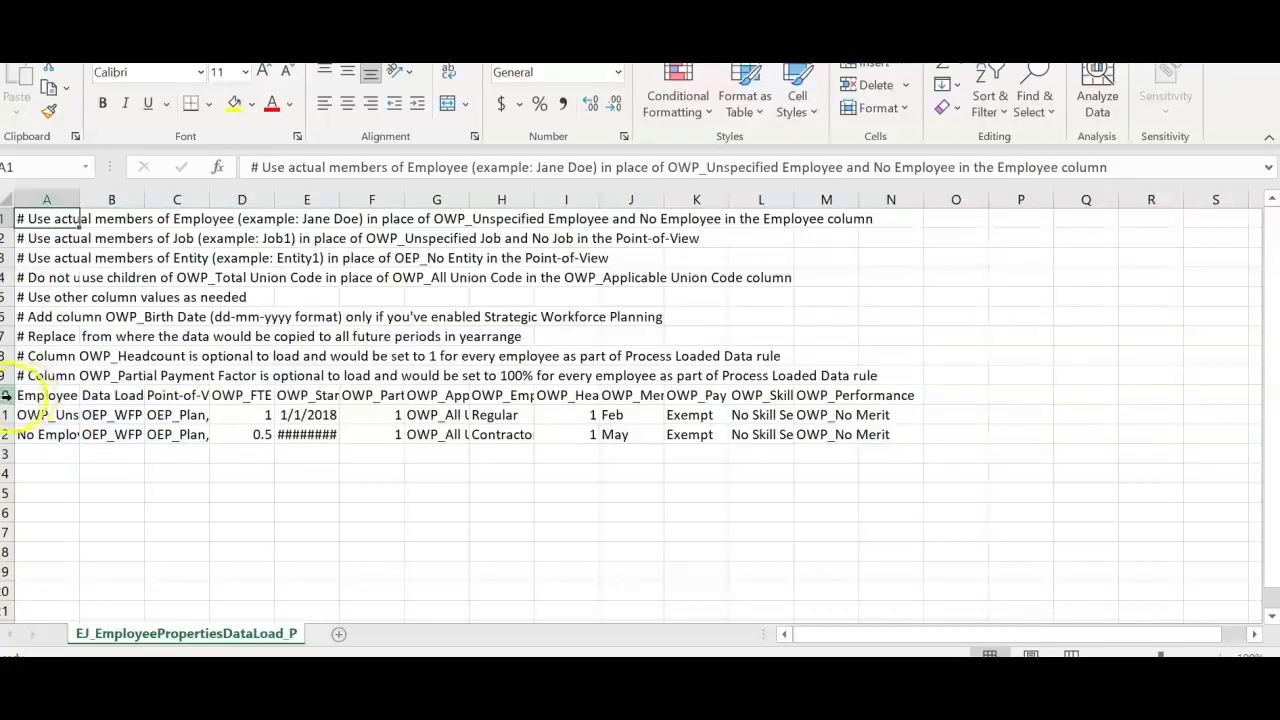
- Examine the template's header row 10, the sample employee rows beneath it and the instruction lines above it
click(5, 395)
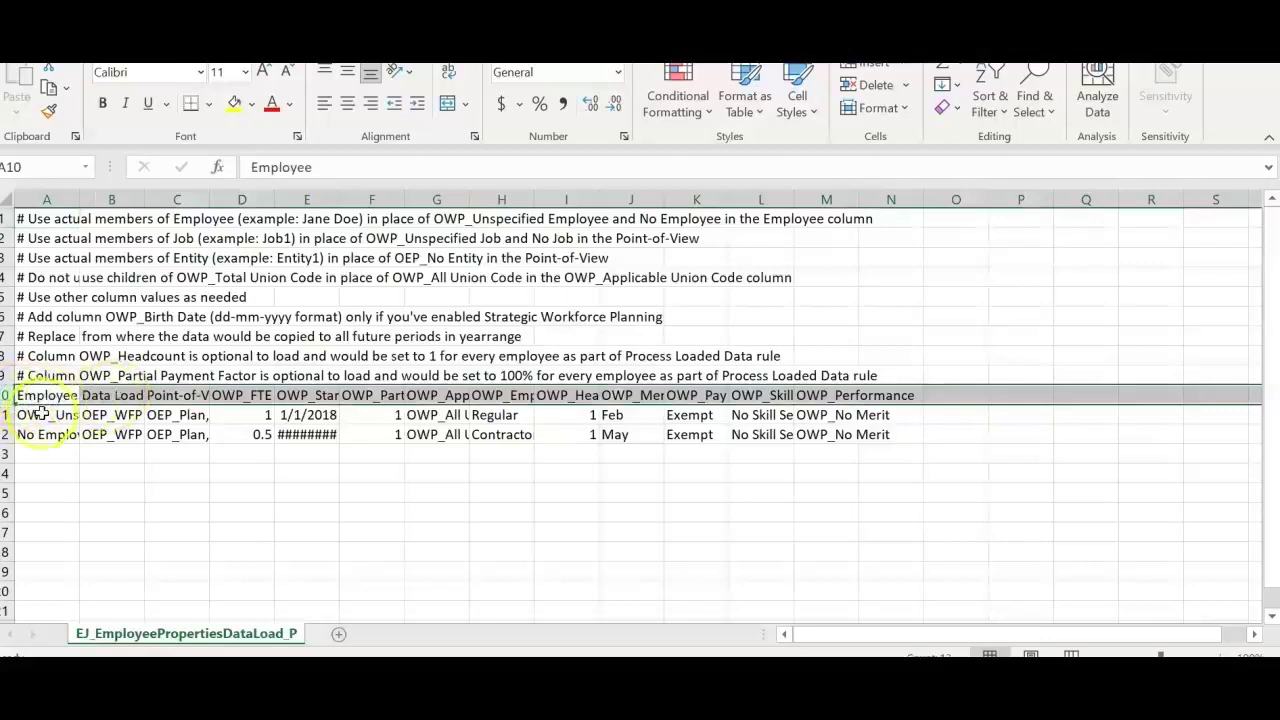
drag(34, 415, 872, 470)
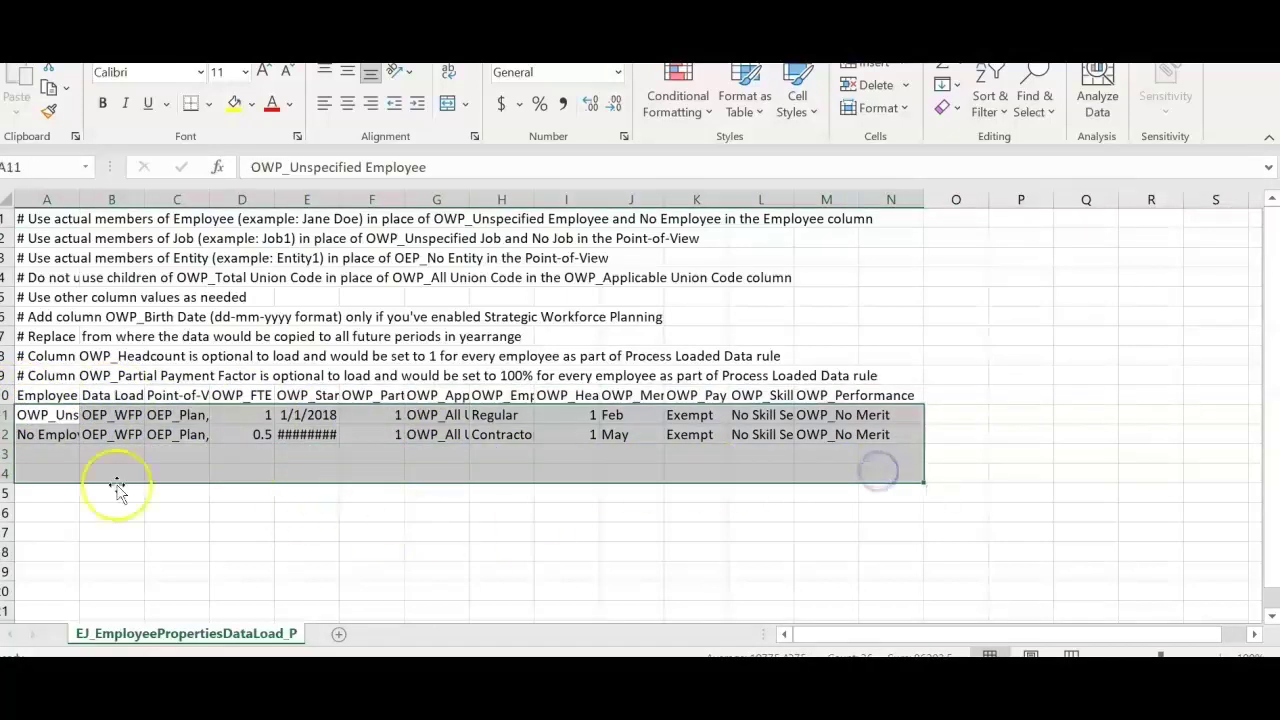
click(46, 414)
click(48, 397)
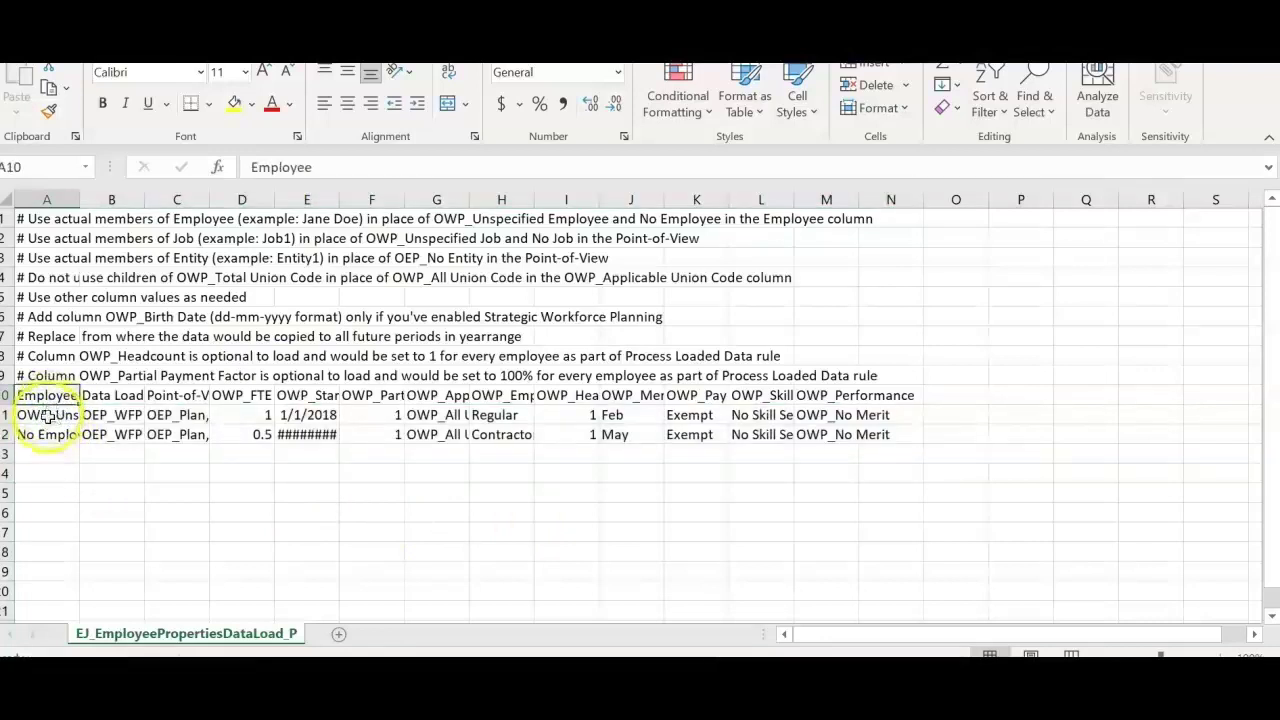
drag(47, 418, 48, 495)
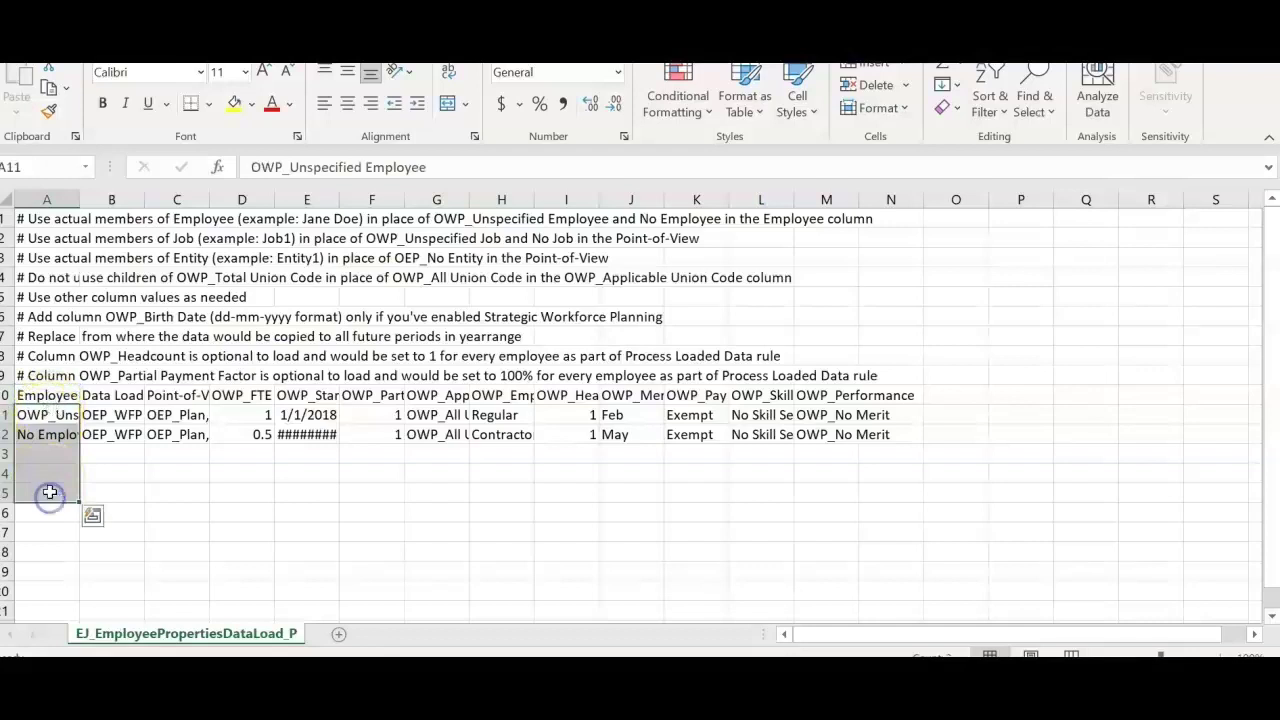
click(36, 217)
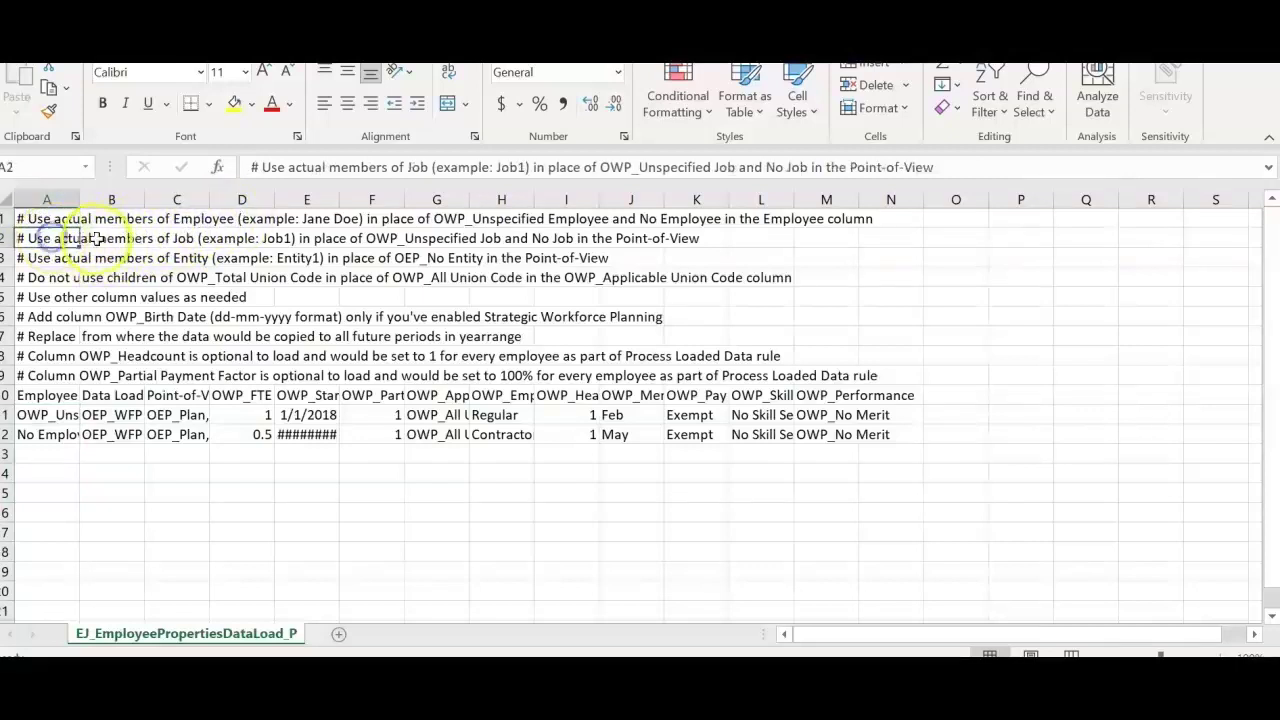
click(120, 260)
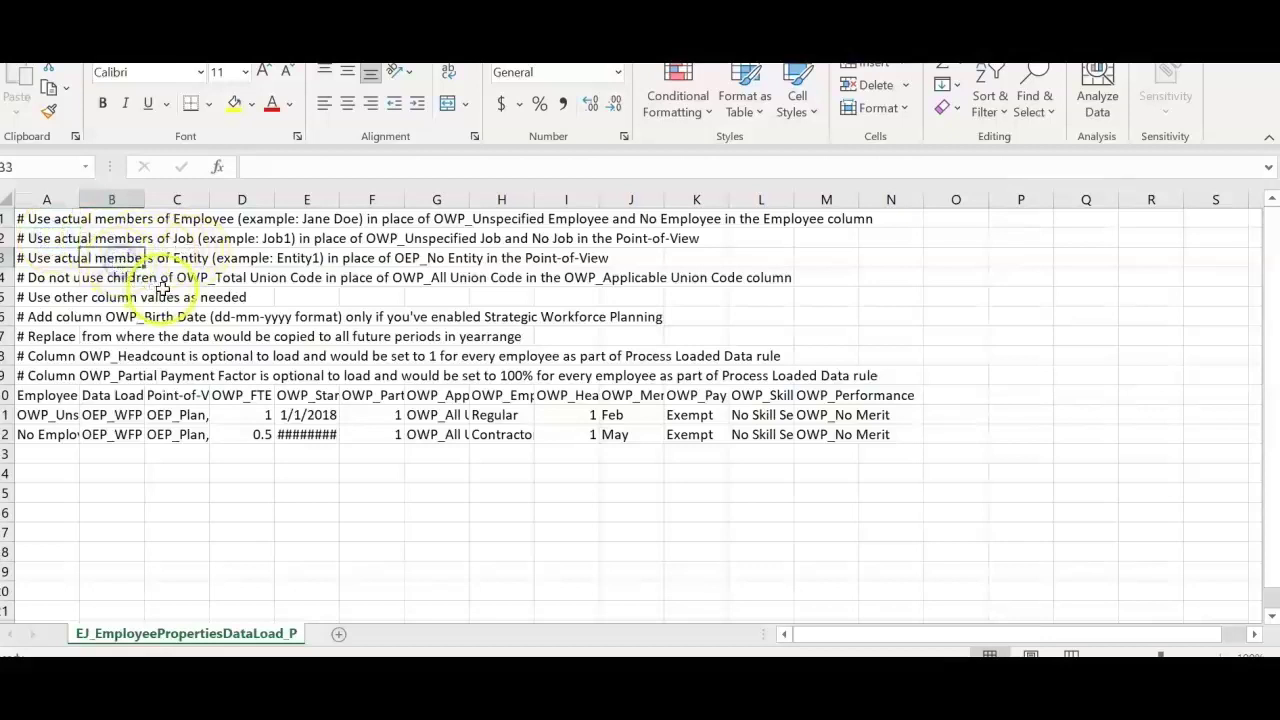
click(172, 280)
- Examine the data load cube name and point-of-view members in row 11, and the columns from OWP_FTE to OWP_Employee Type
click(120, 414)
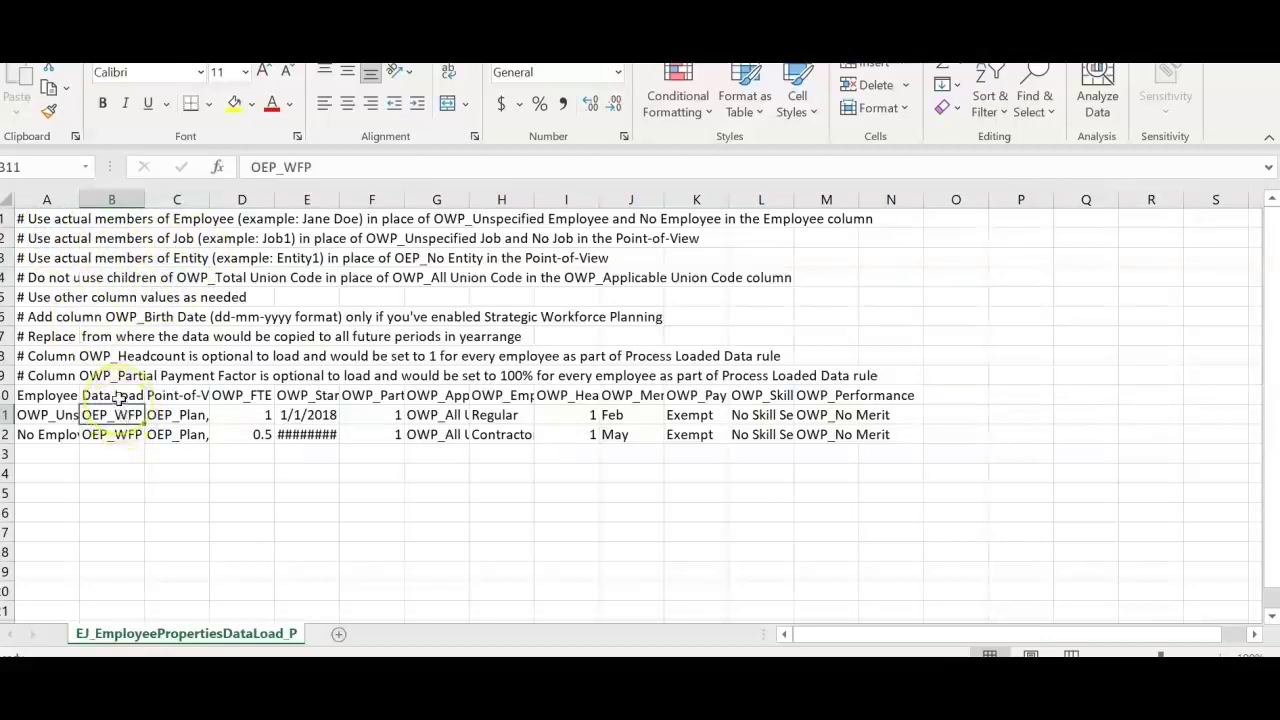
click(130, 418)
click(177, 415)
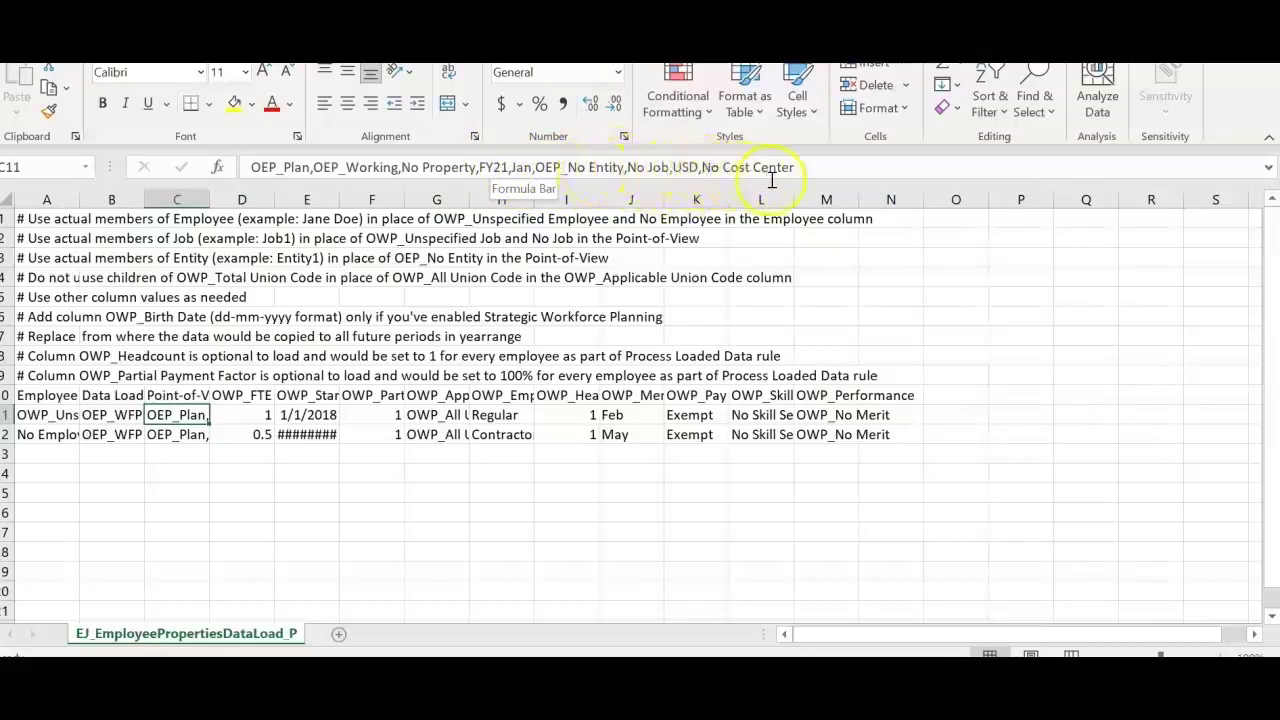
click(309, 530)
click(242, 396)
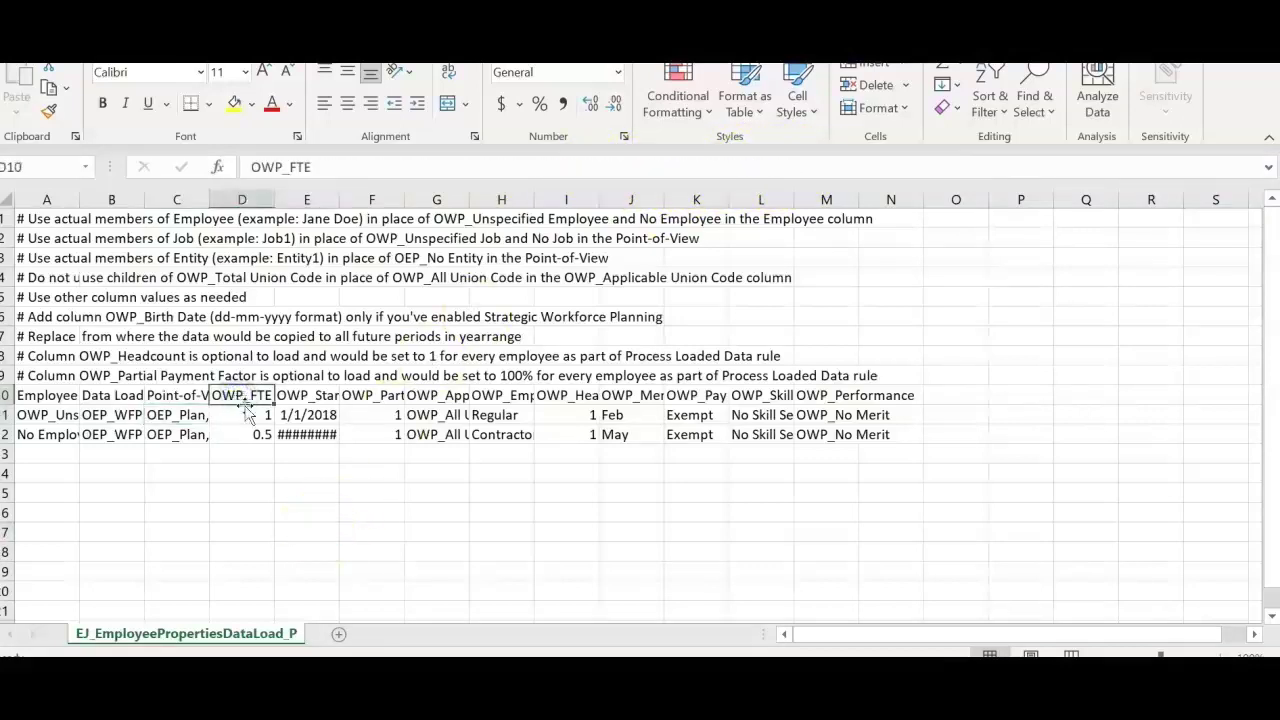
click(316, 396)
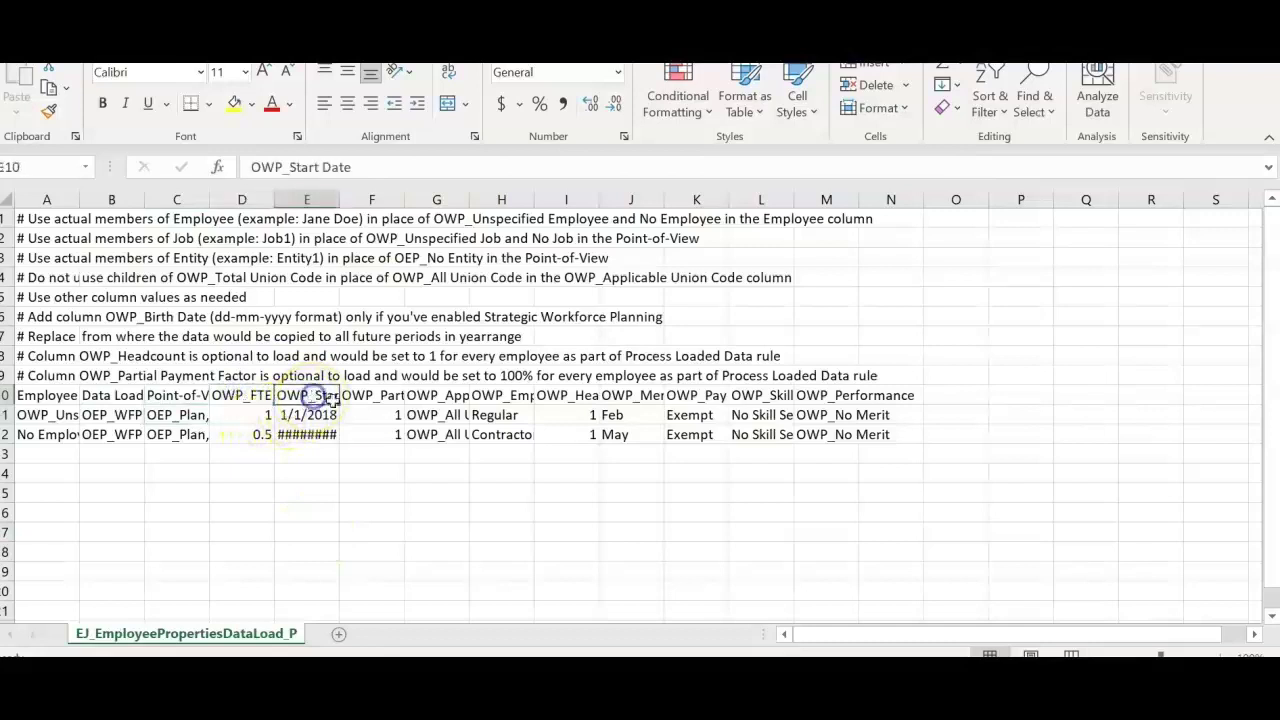
click(385, 397)
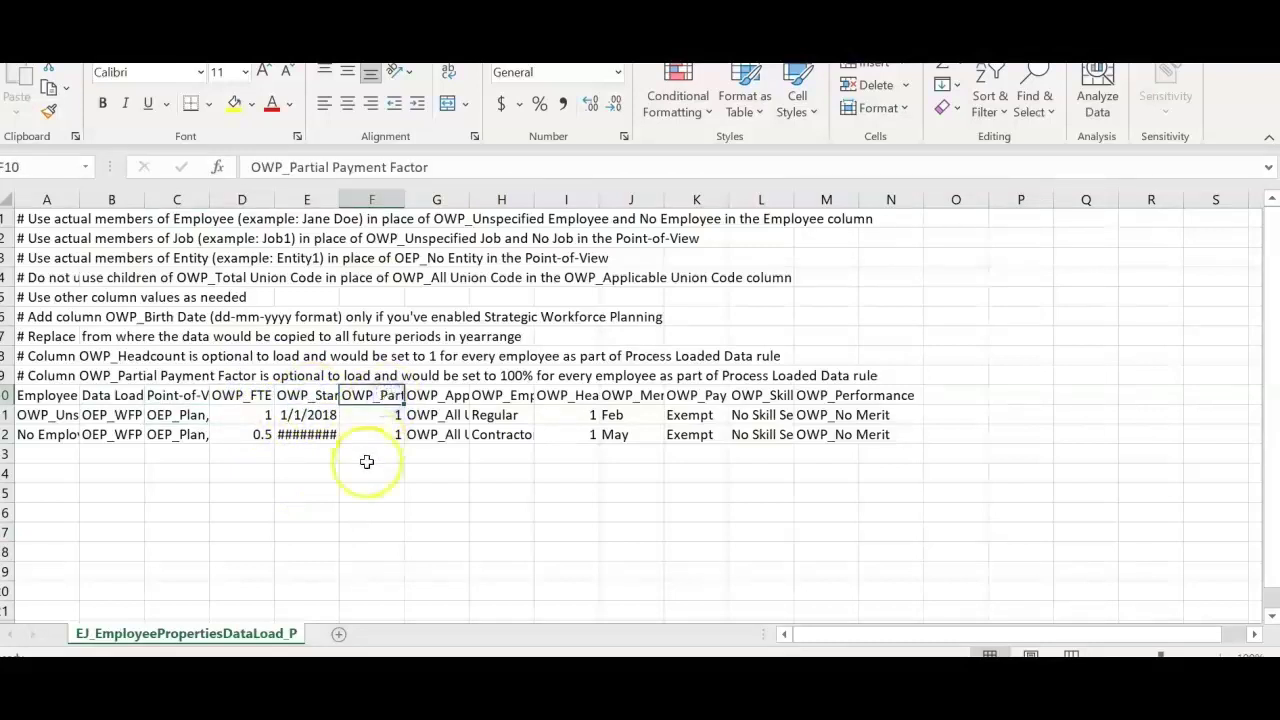
click(438, 414)
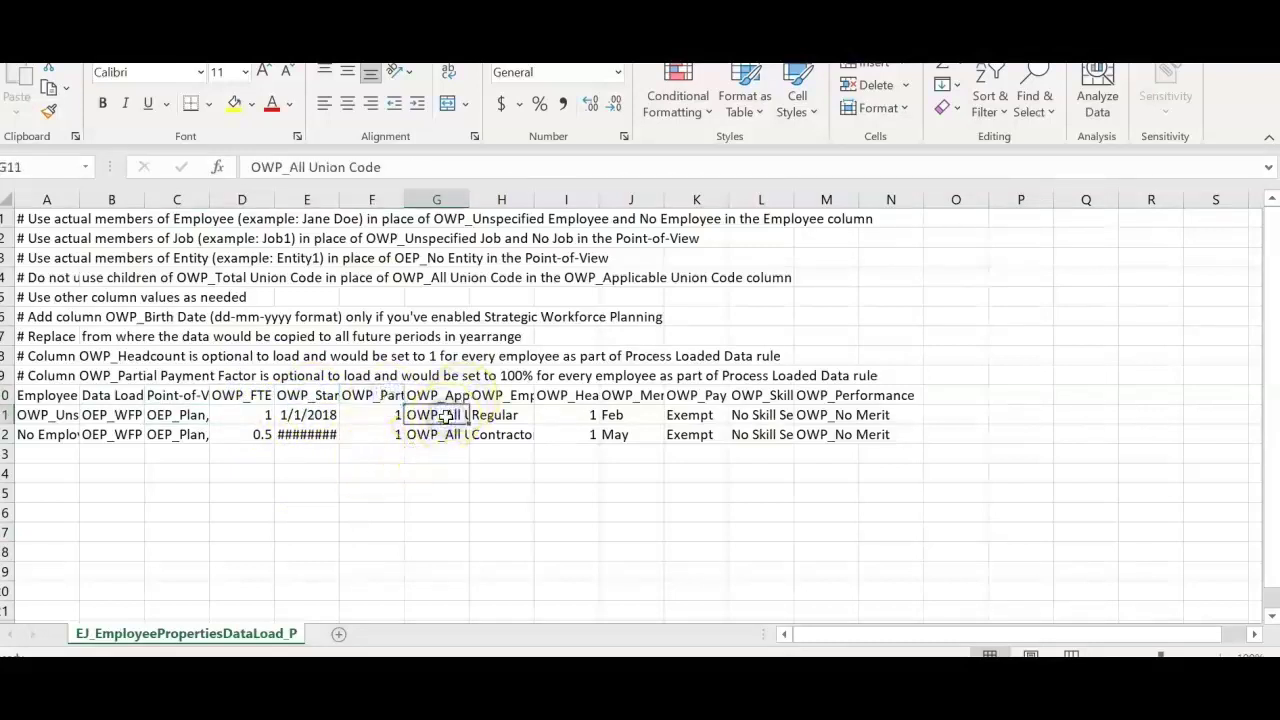
click(493, 397)
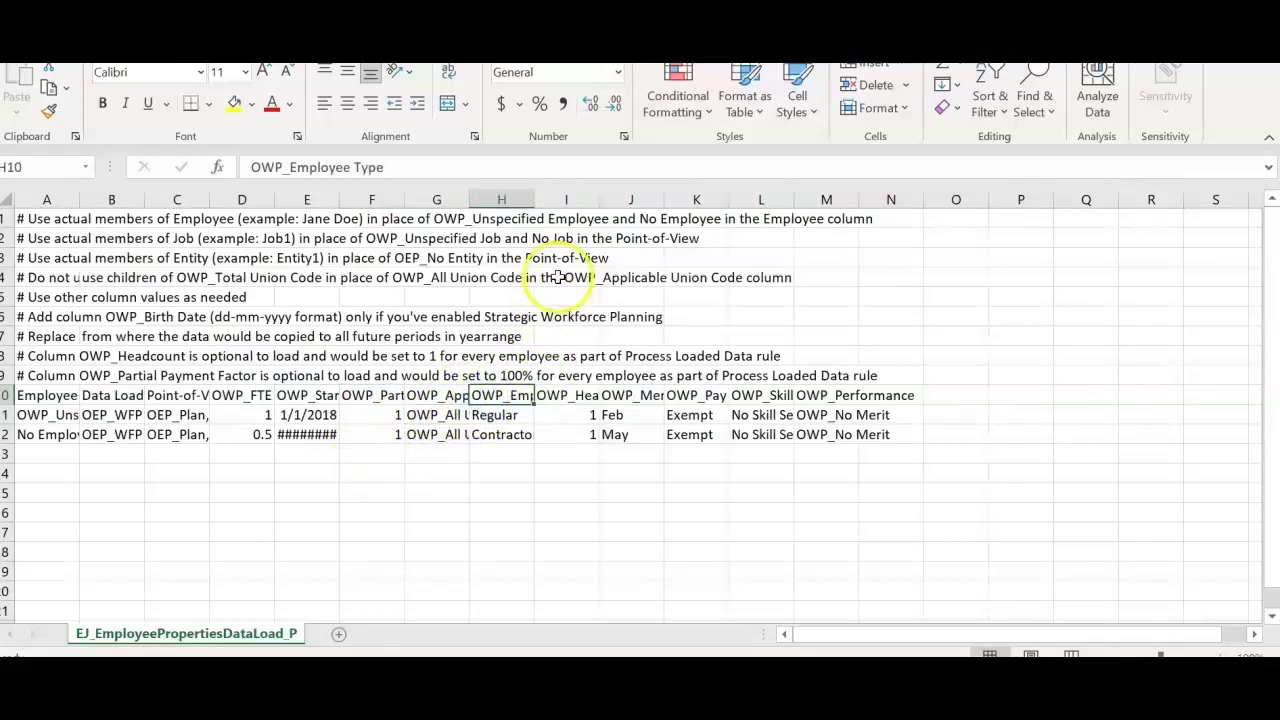
- AutoFit the widths of the OWP_Employee Type and OWP_Headcount columns to their contents
double_click(535, 199)
click(637, 397)
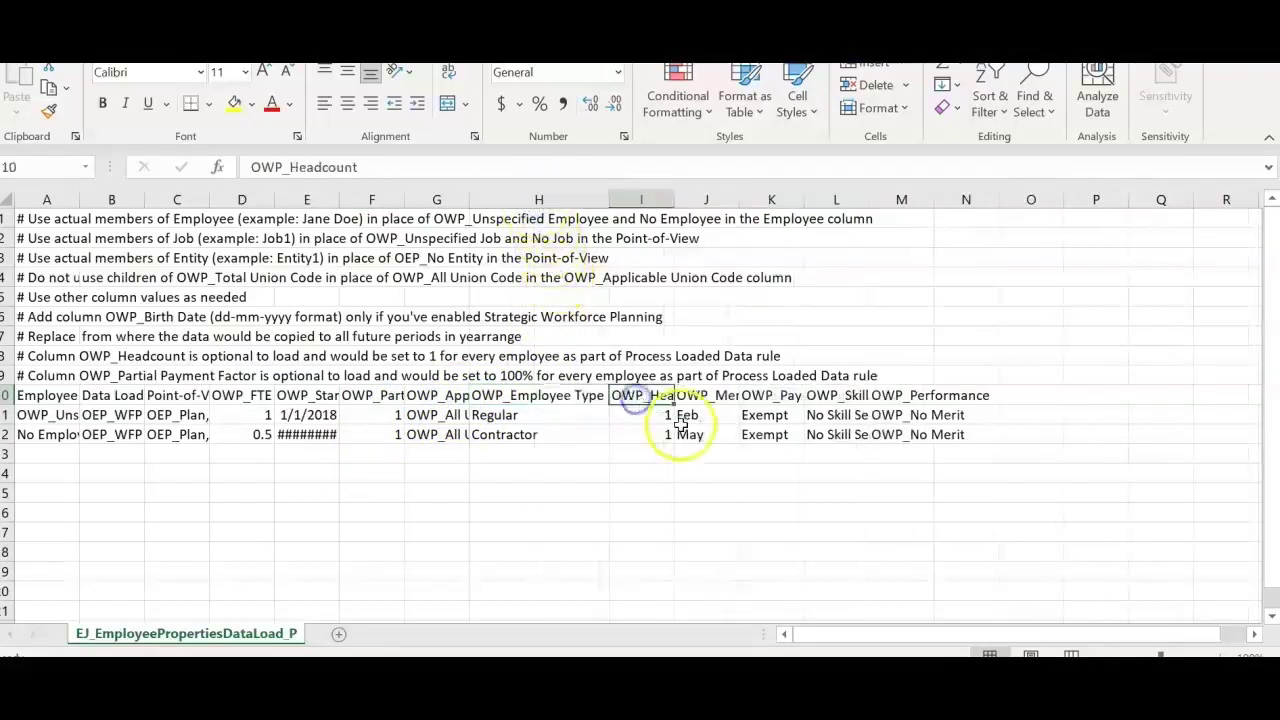
key(alt+h)
key(o)
key(i)
- Examine the merit month, pay type, skill set and performance headers, and the sample employee type values in column H
click(757, 398)
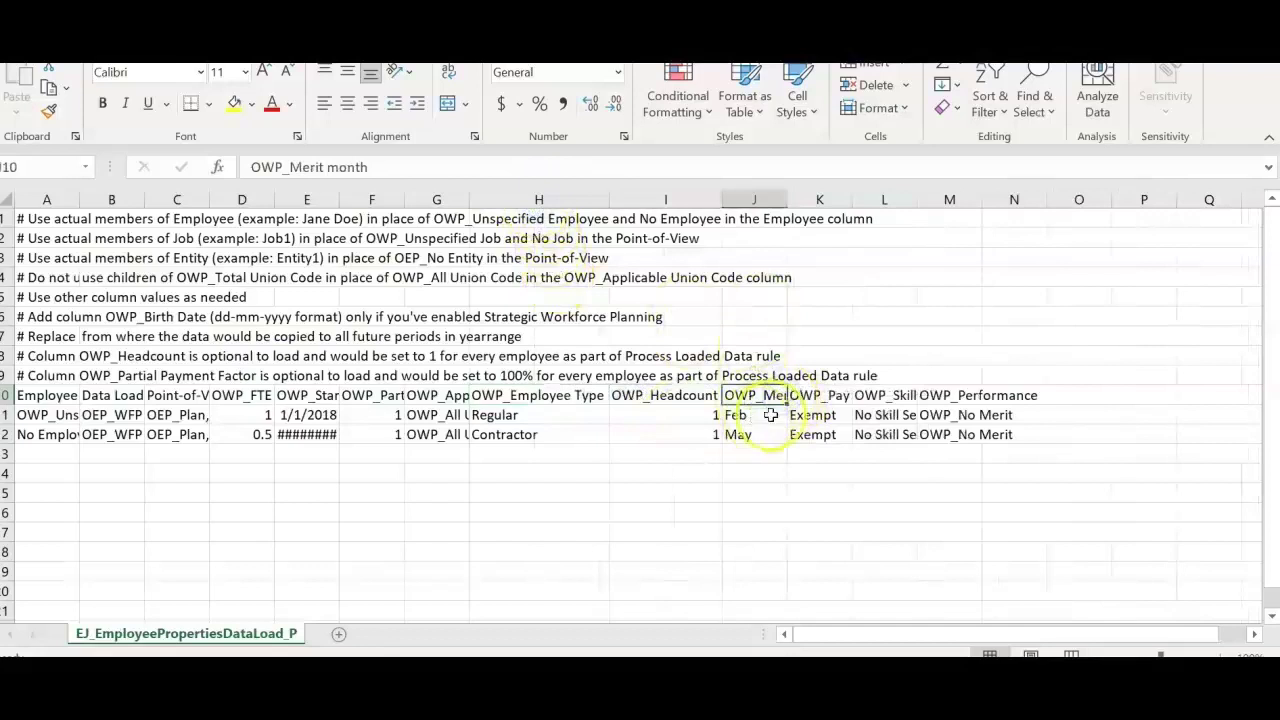
click(822, 398)
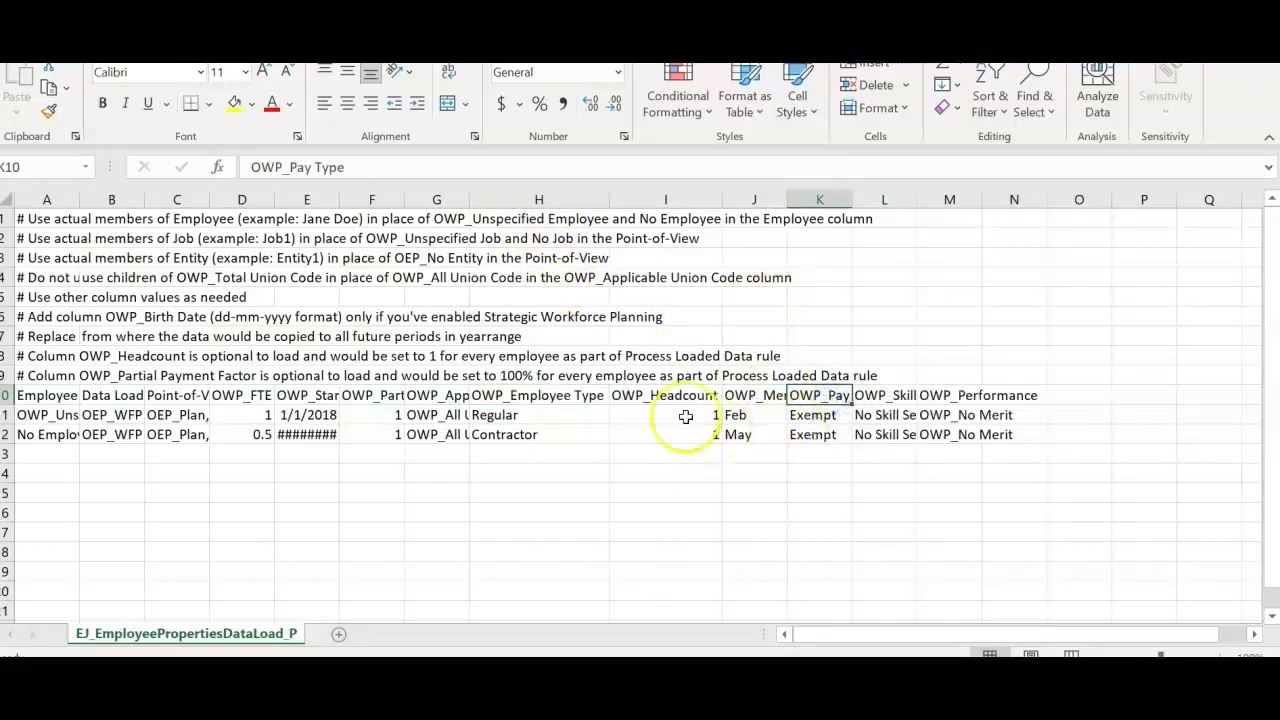
click(884, 397)
click(966, 400)
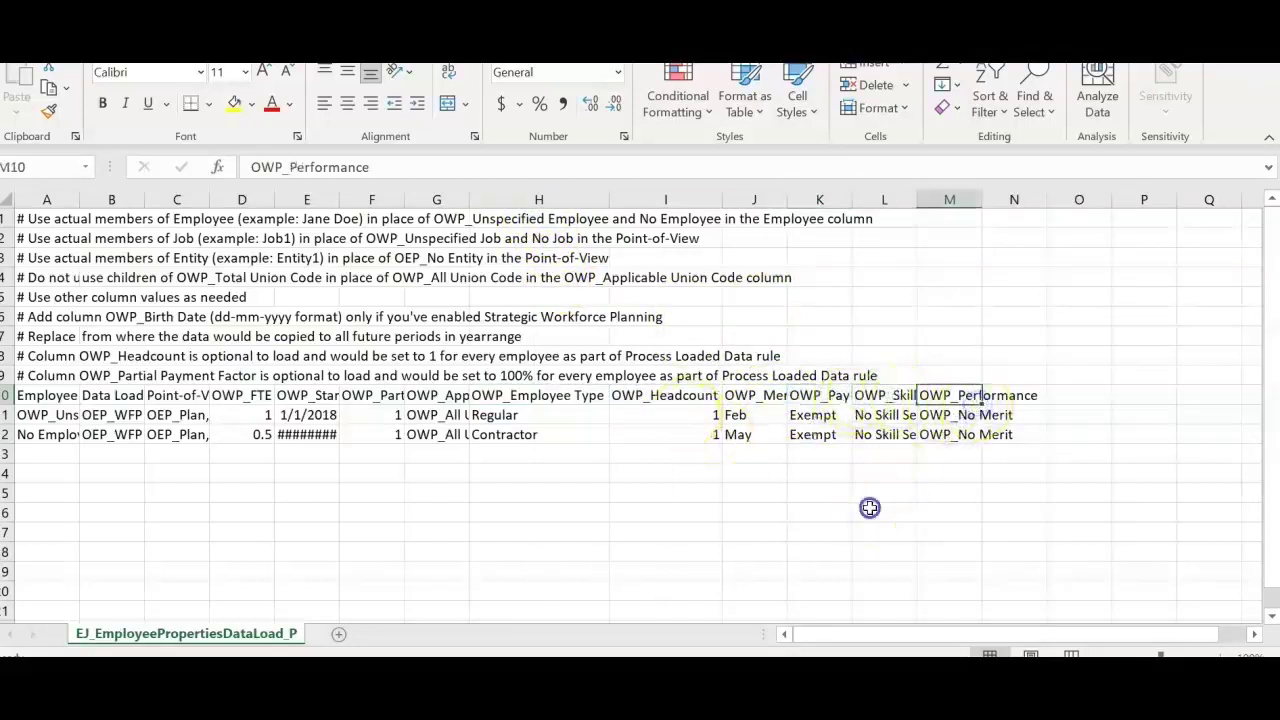
click(552, 397)
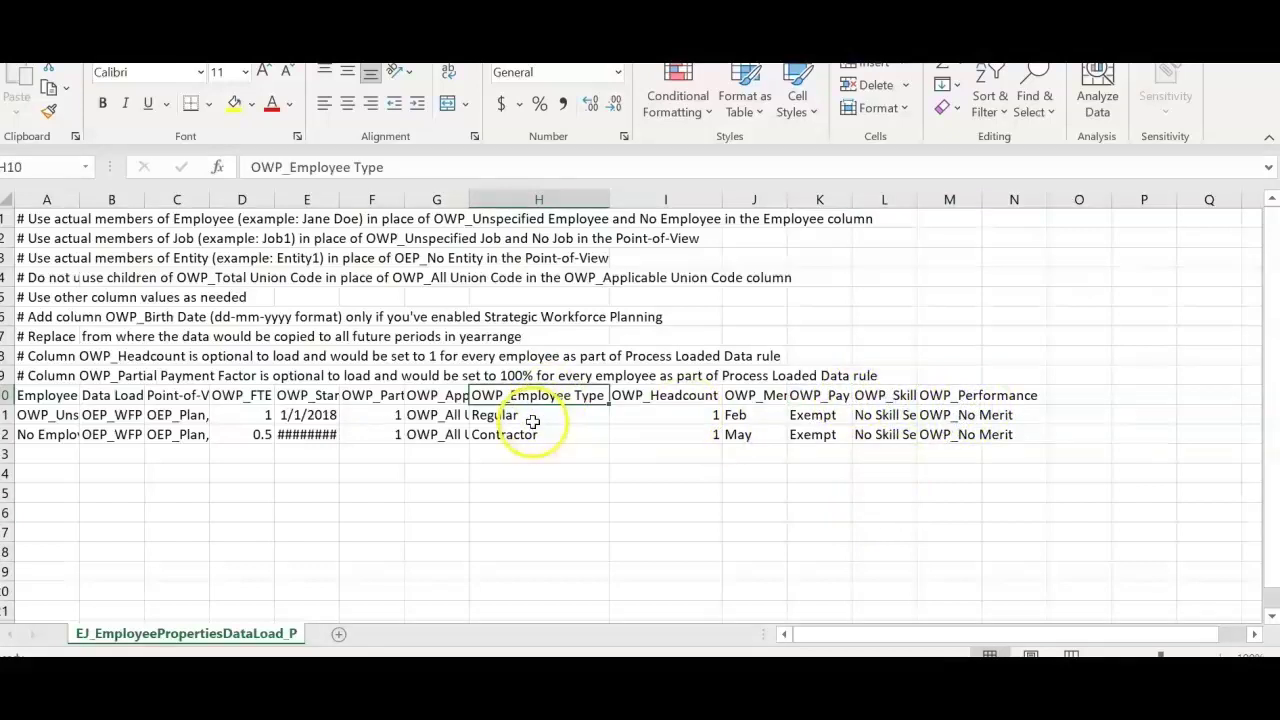
click(532, 418)
click(522, 437)
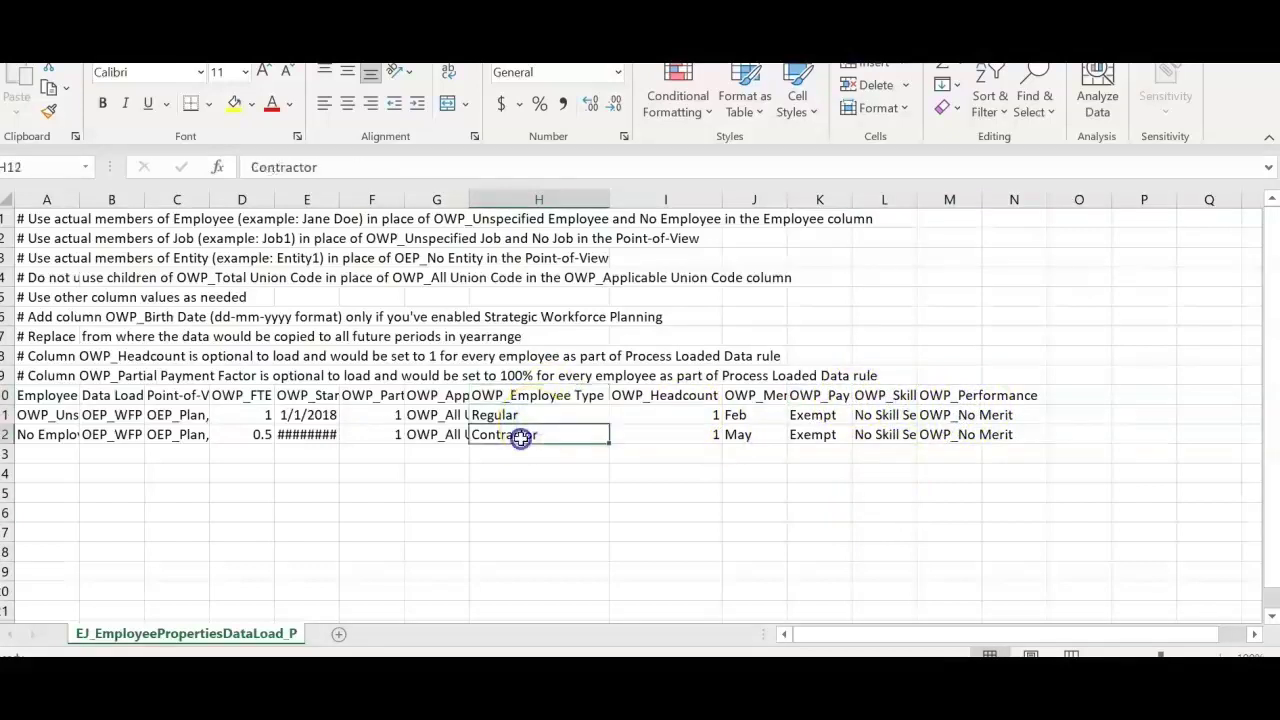
- Examine the headcount, merit month and pay type columns, and the sample skill set and performance values in row 11
click(664, 396)
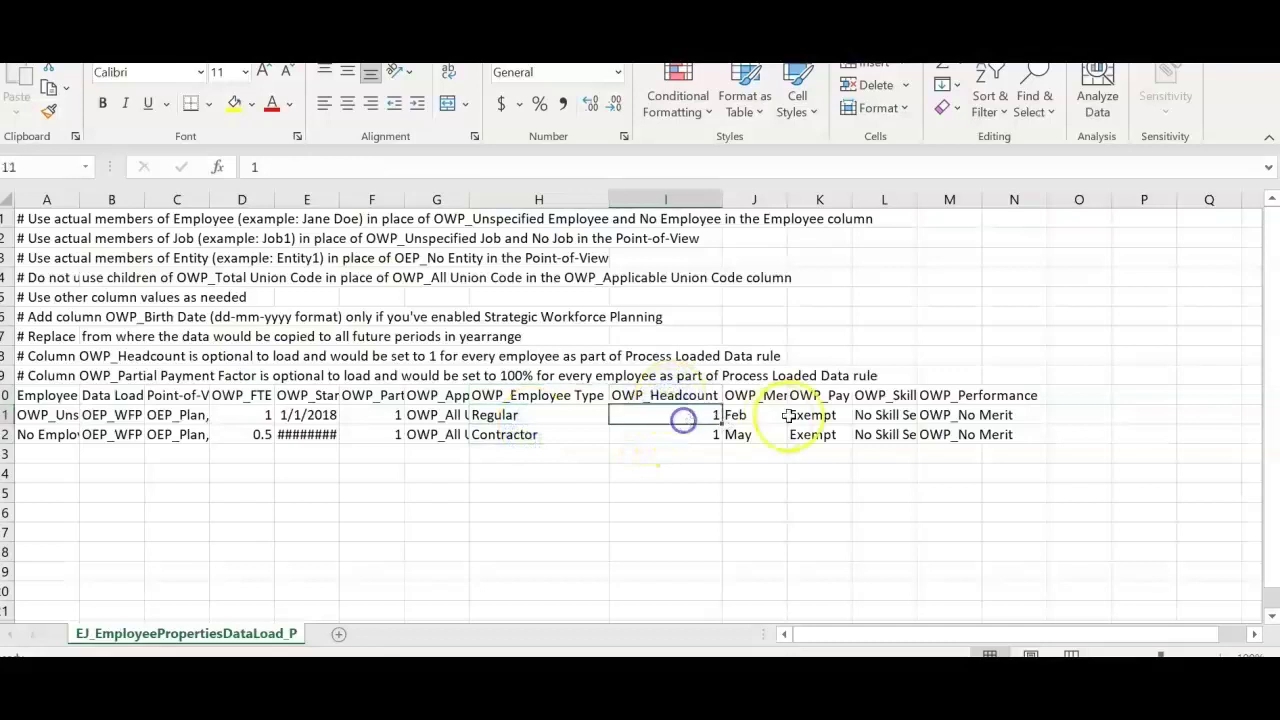
click(755, 397)
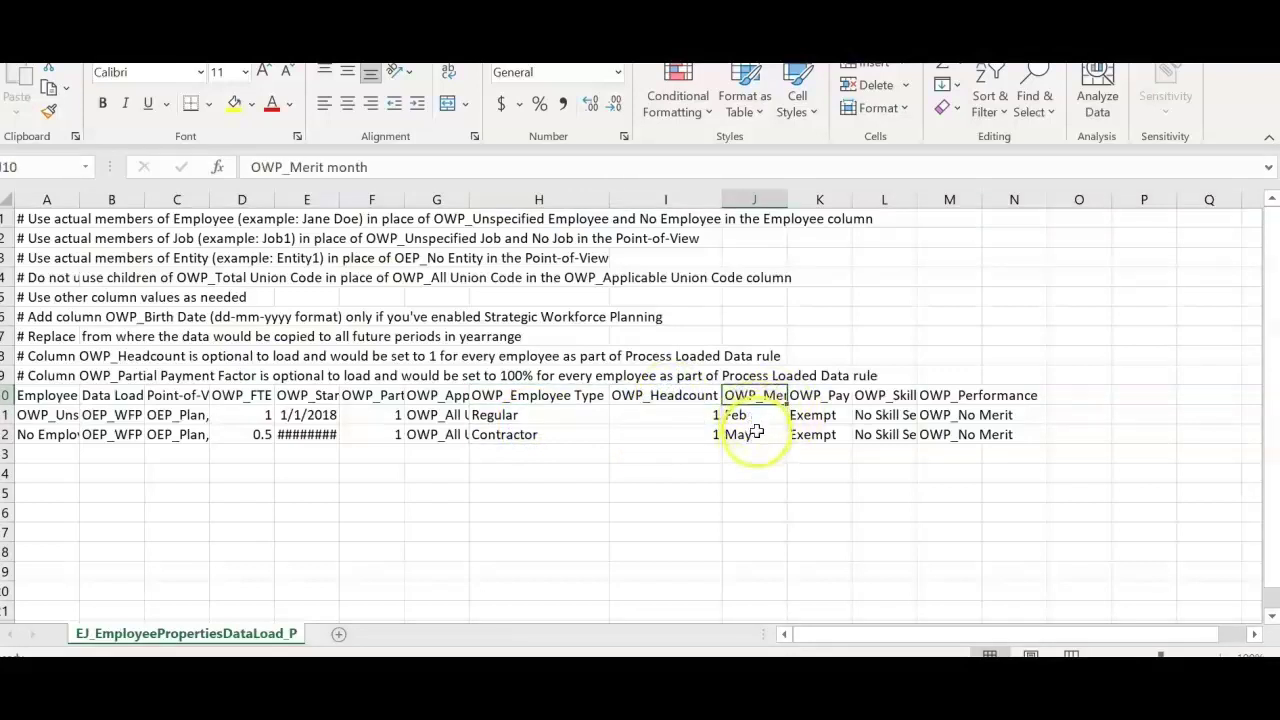
click(818, 398)
click(820, 416)
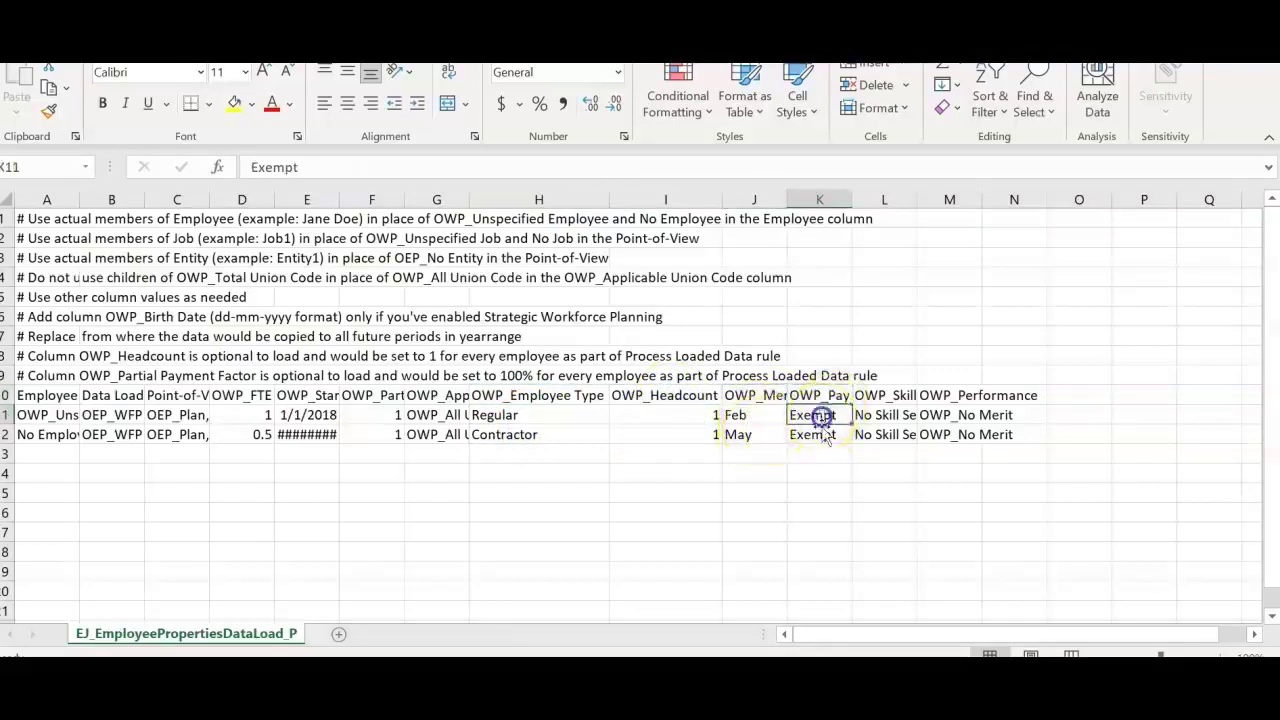
click(812, 436)
click(815, 455)
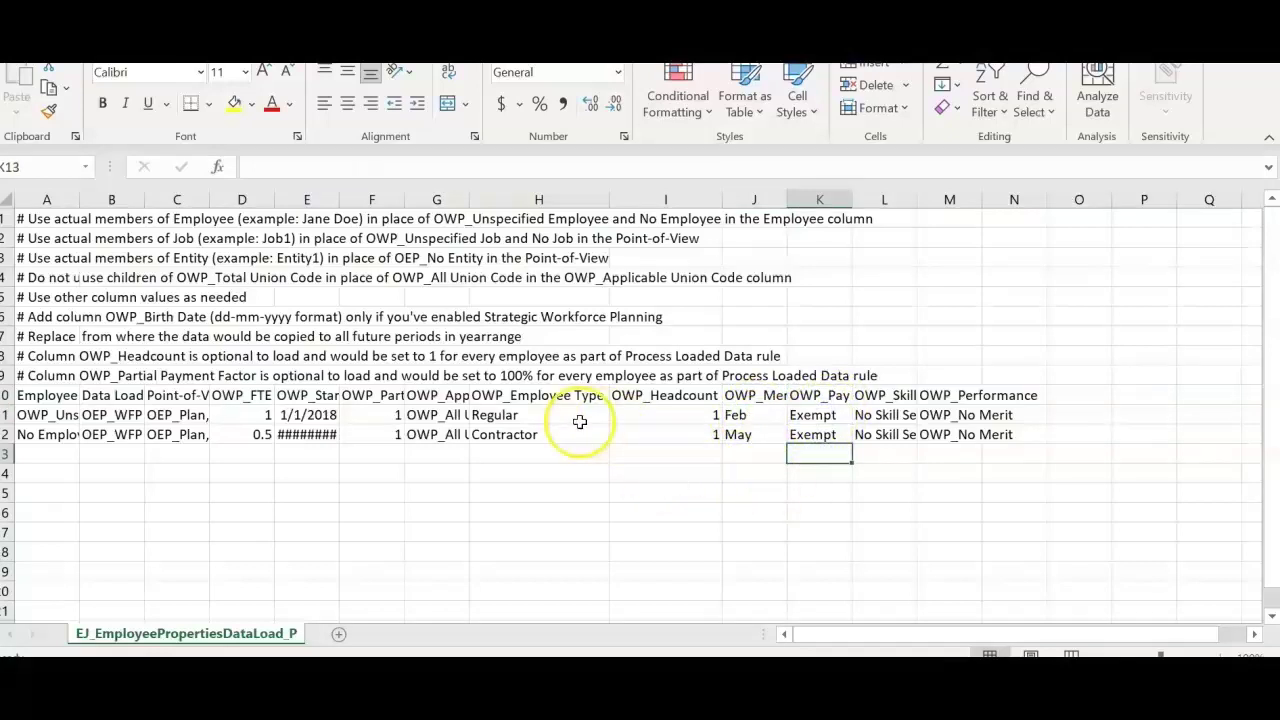
click(875, 415)
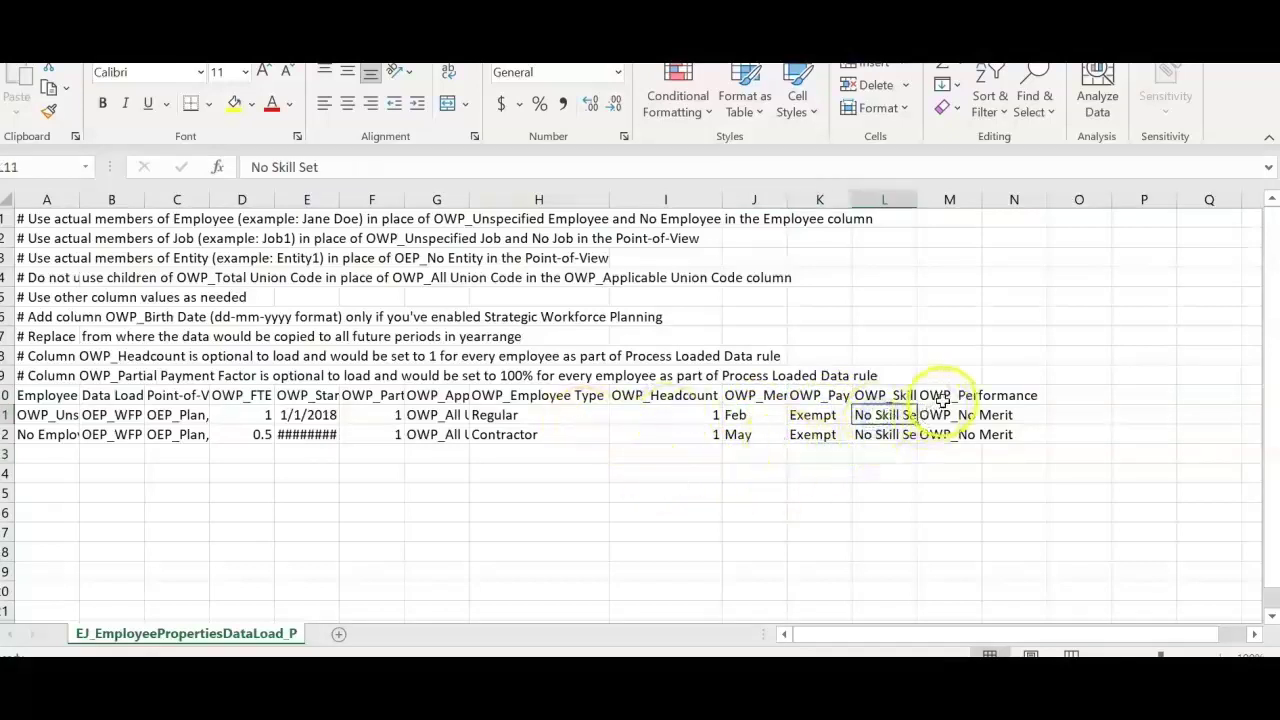
click(942, 397)
click(955, 417)
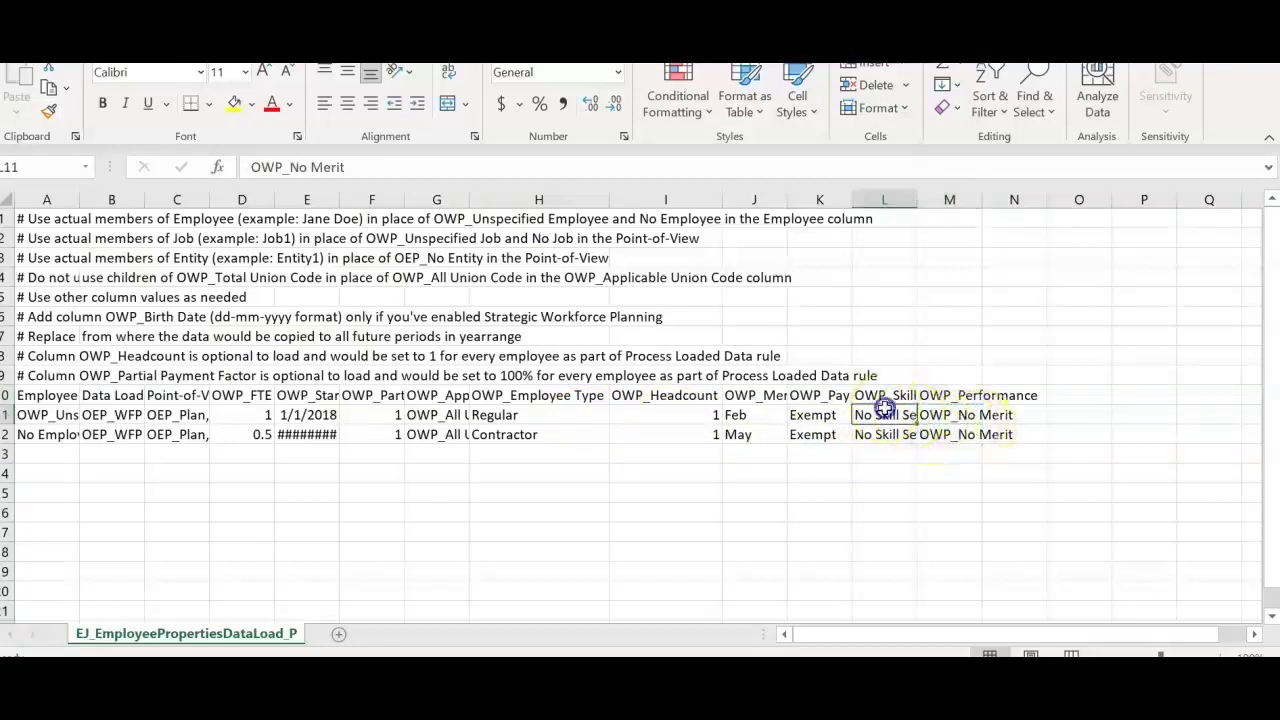
drag(886, 414, 943, 417)
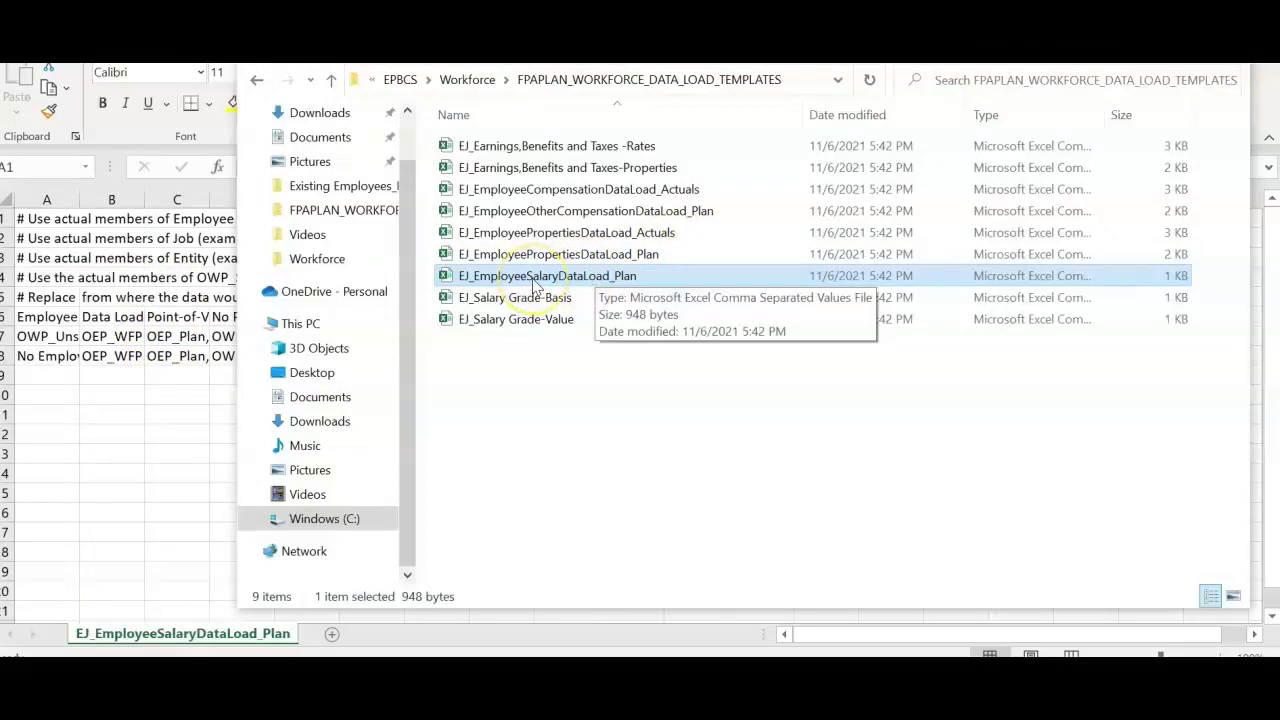
- Open the EJ_EmployeeSalaryDataLoad_Plan template and examine its instruction notes in rows 1 to 5 and the Employee column
double_click(535, 280)
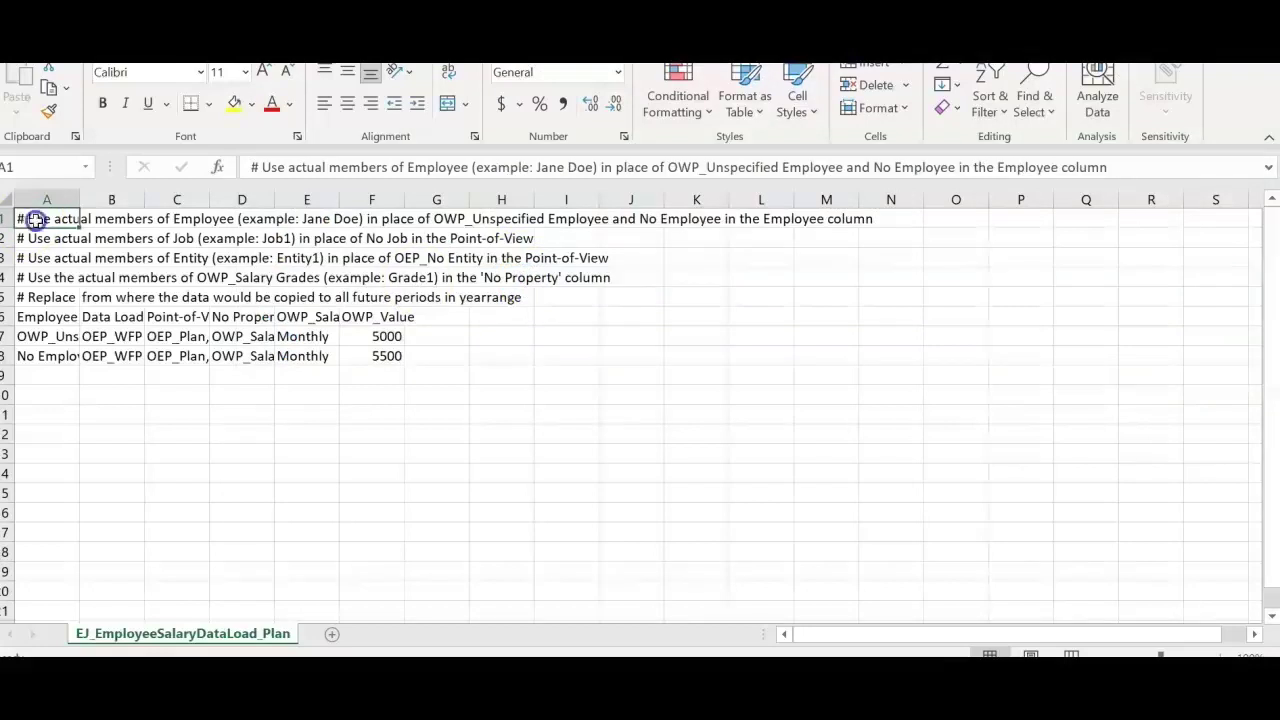
drag(35, 218, 47, 297)
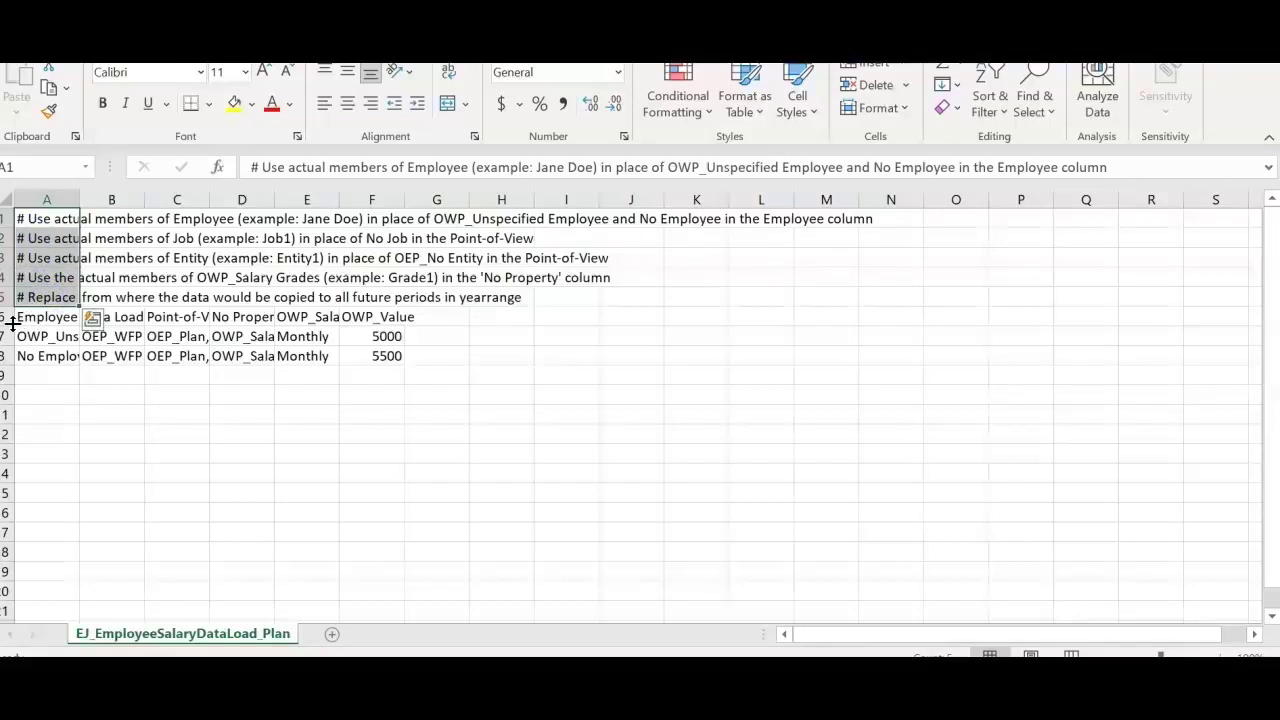
click(12, 322)
drag(58, 318, 59, 355)
- Examine the Data Load Cube Name, Point-of-View and No Property headers, with the sample point-of-view members and salary grade entries
click(120, 317)
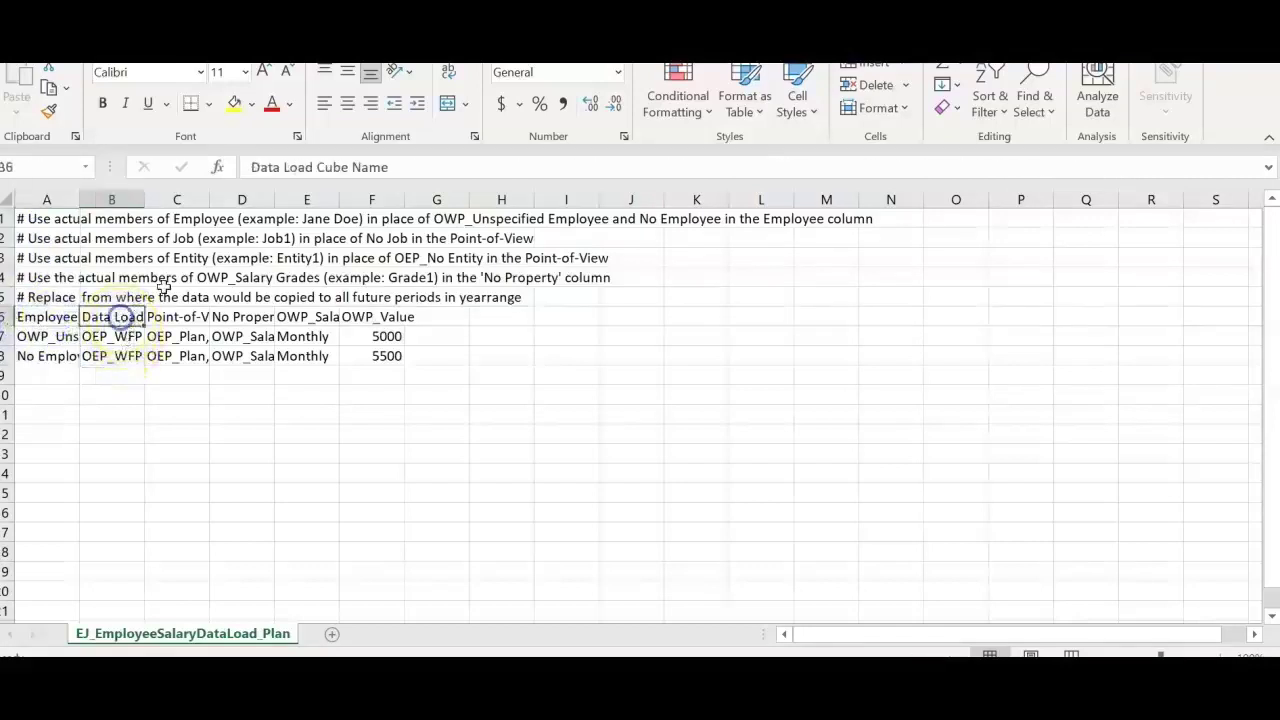
click(192, 316)
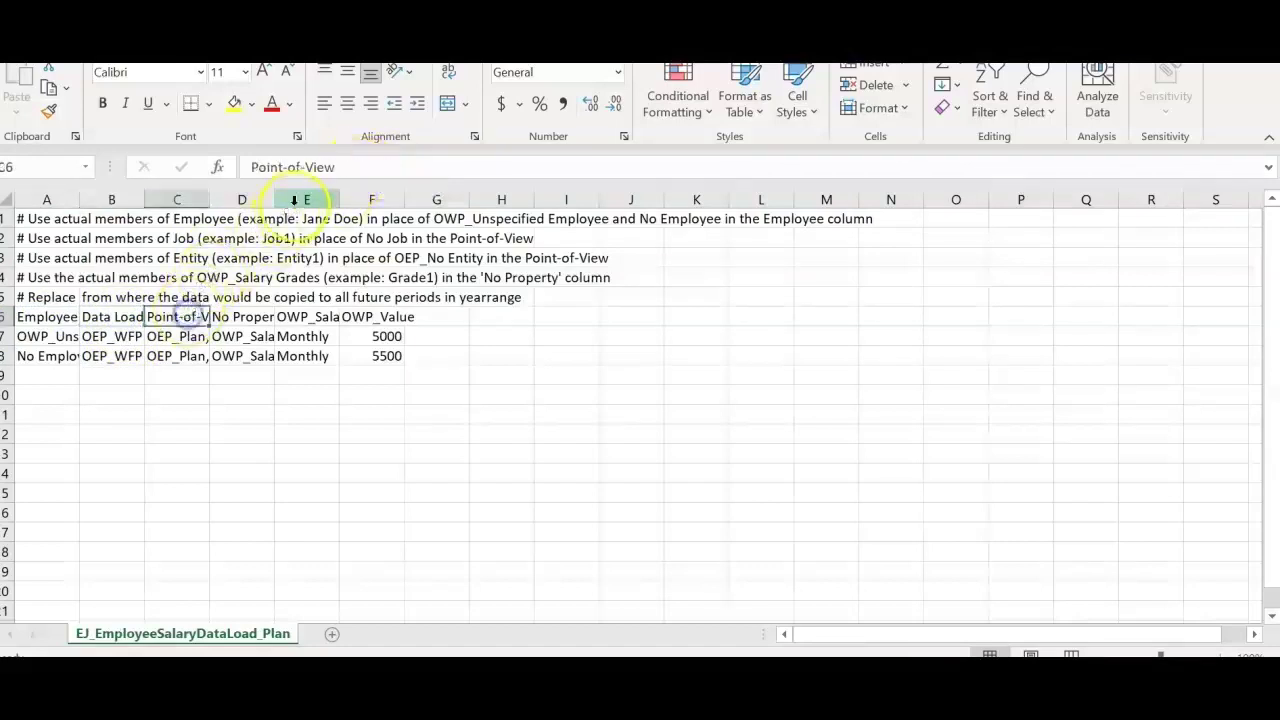
click(180, 336)
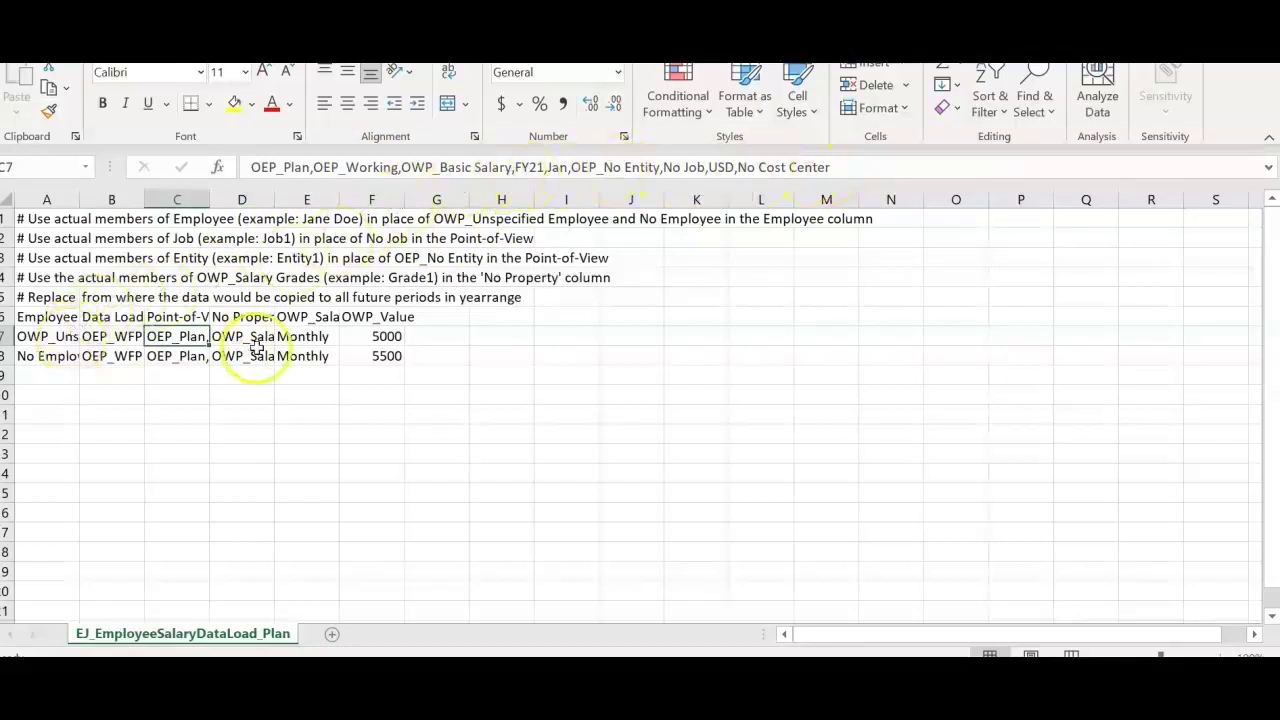
click(256, 316)
click(254, 340)
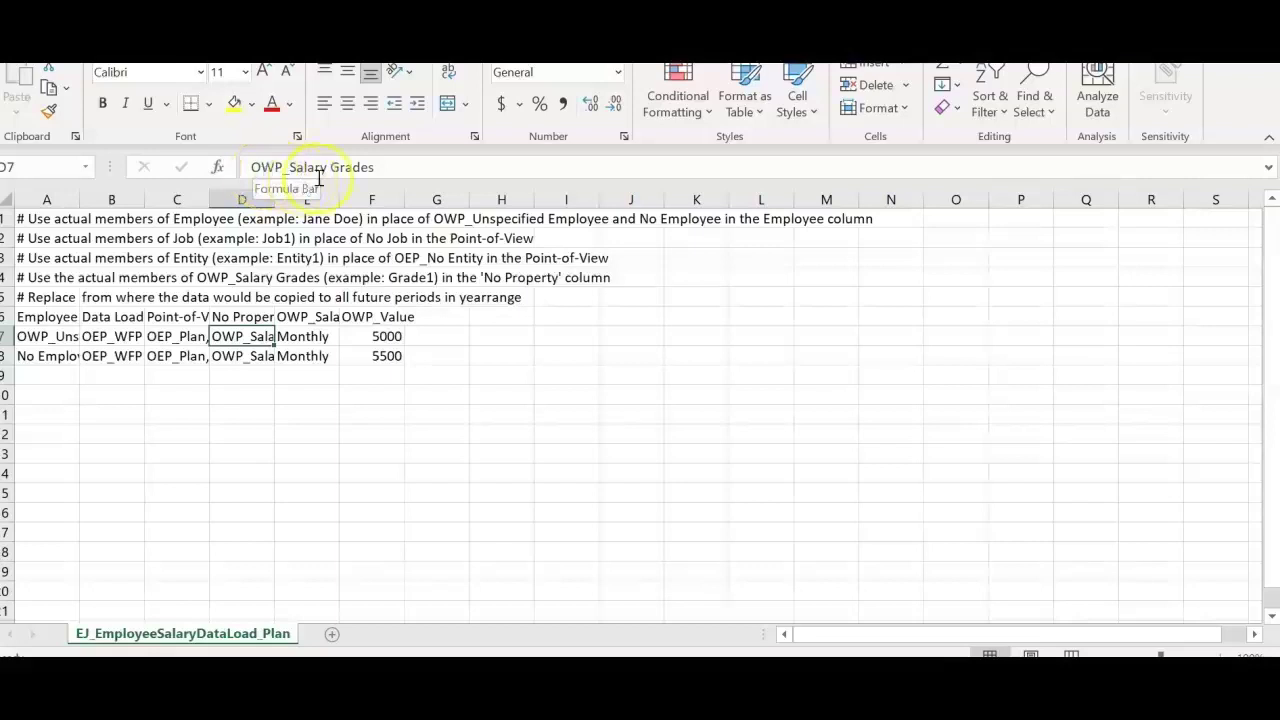
click(246, 356)
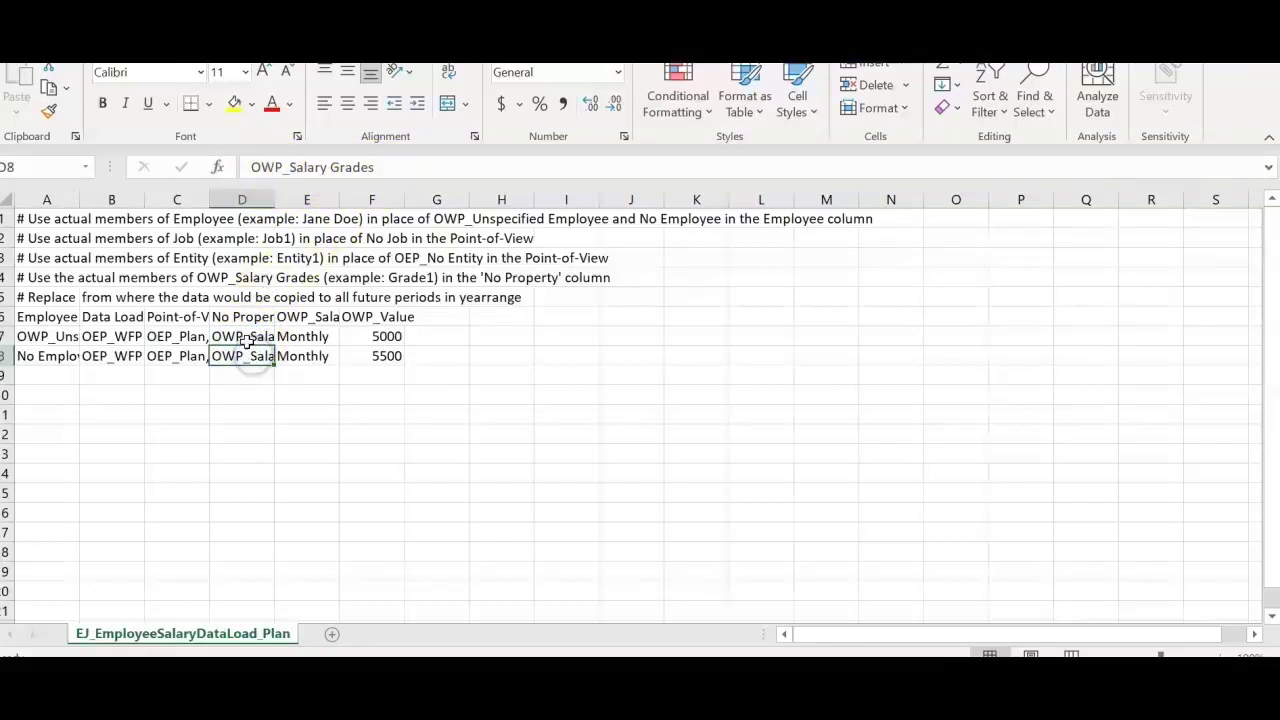
click(250, 337)
- Examine the OWP_Salary Basis and OWP_Value columns and their sample values in rows 7 and 8
click(333, 316)
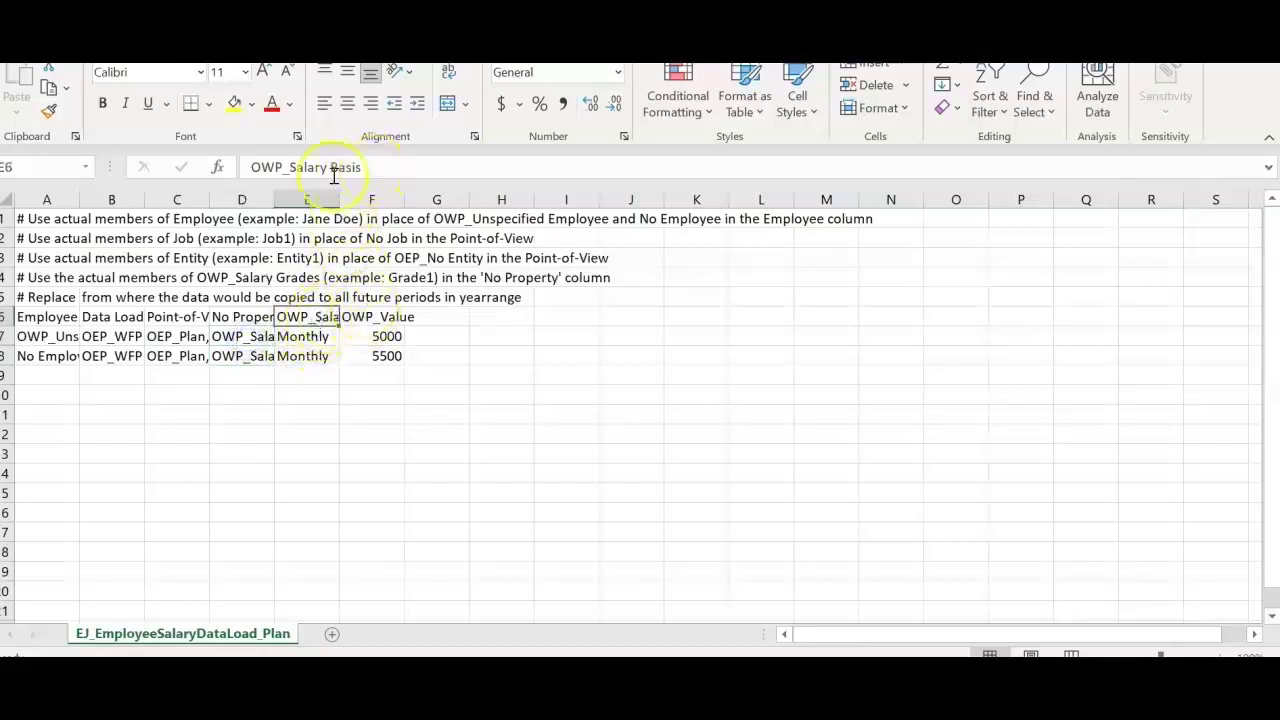
click(312, 340)
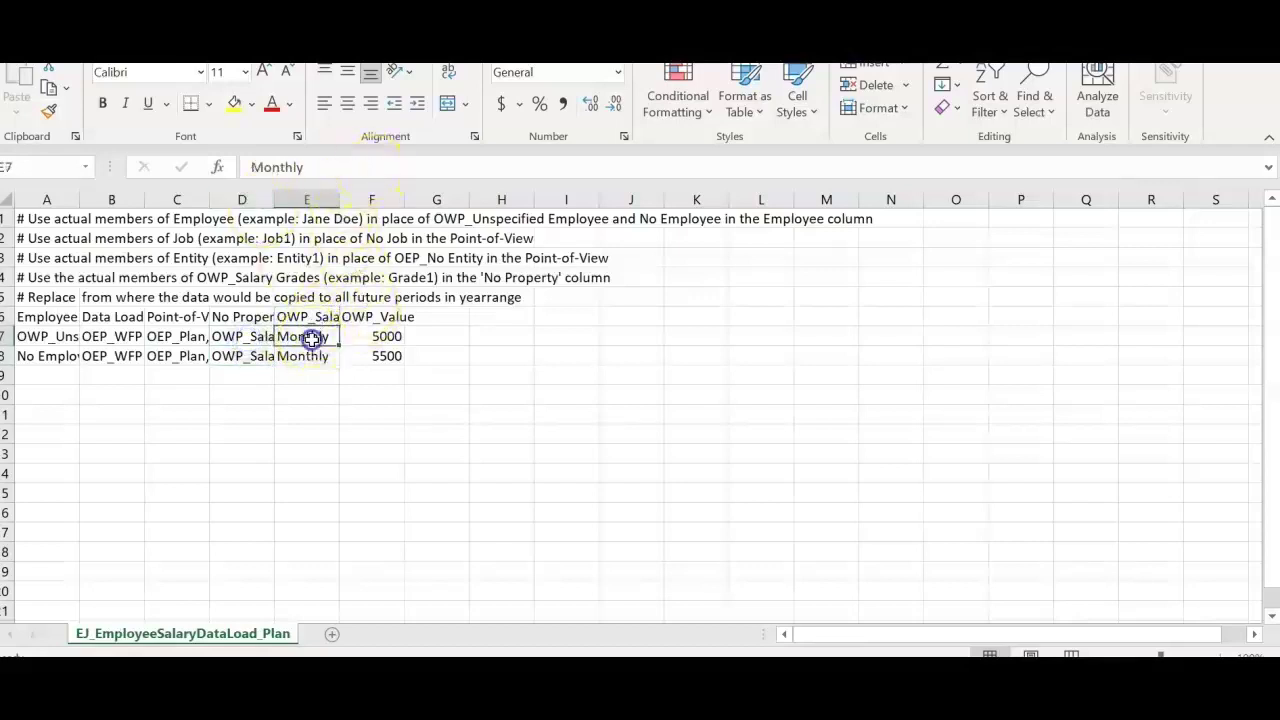
click(377, 338)
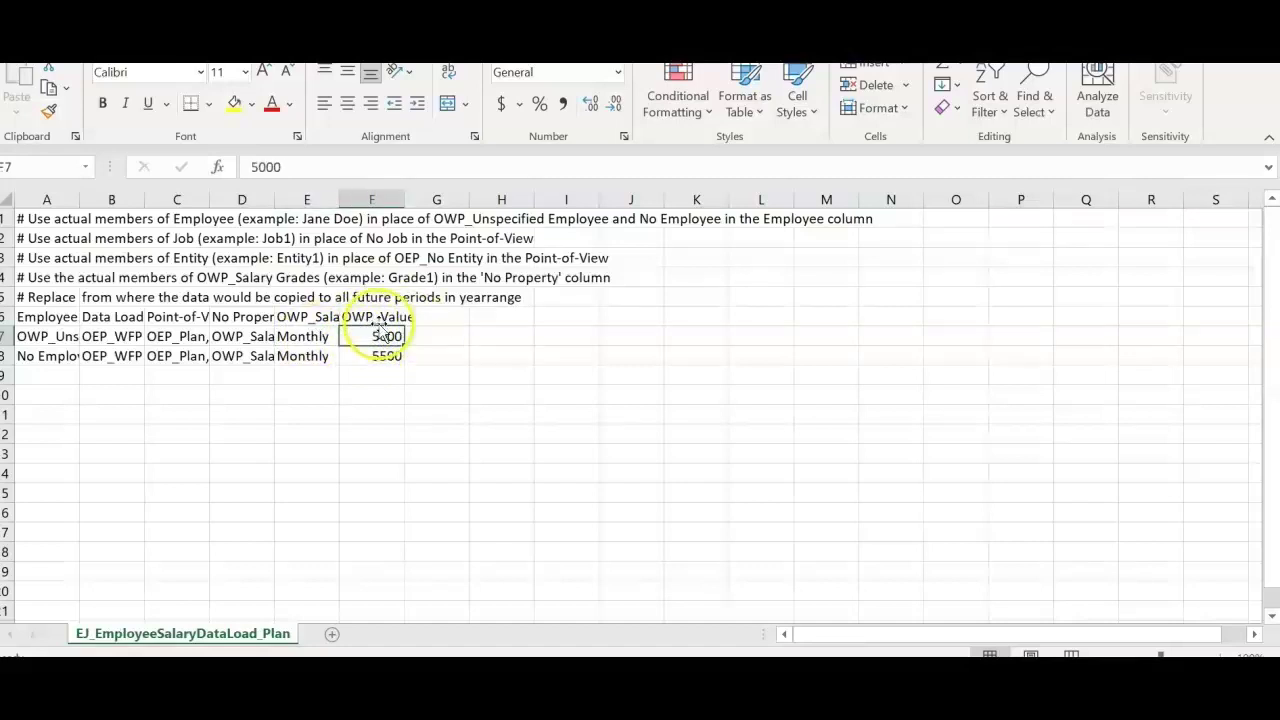
click(382, 322)
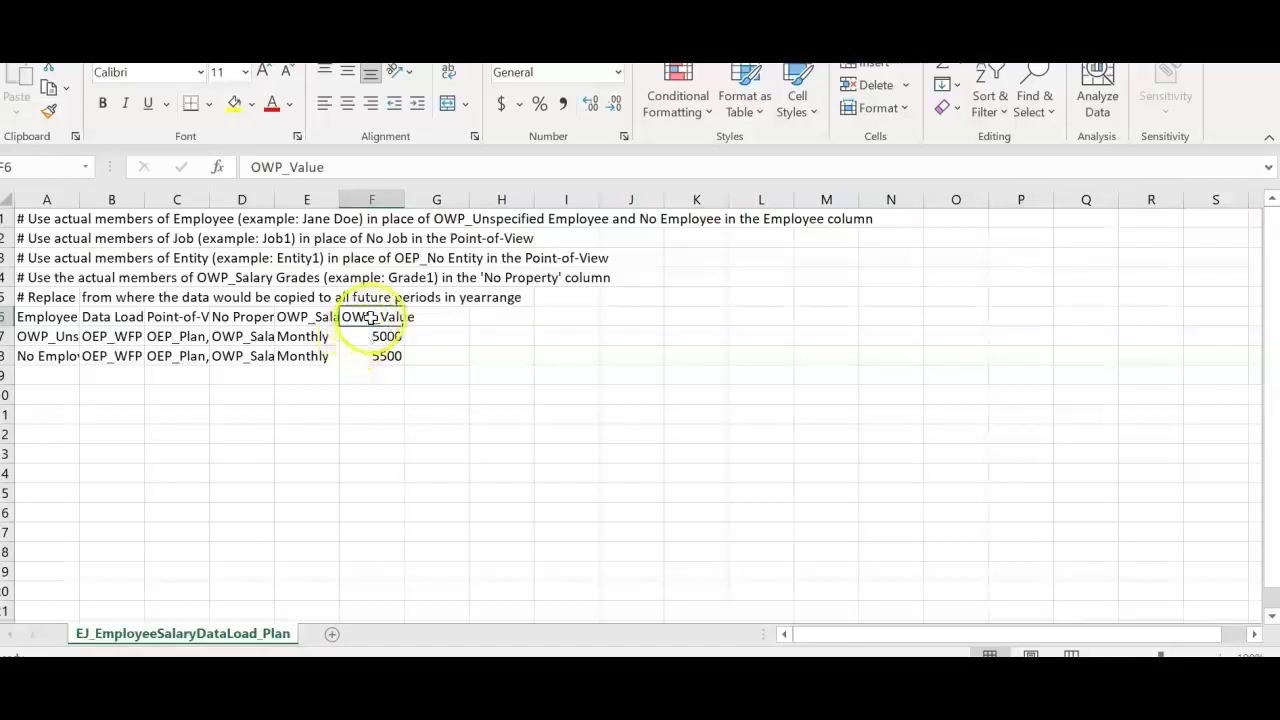
drag(366, 337, 370, 375)
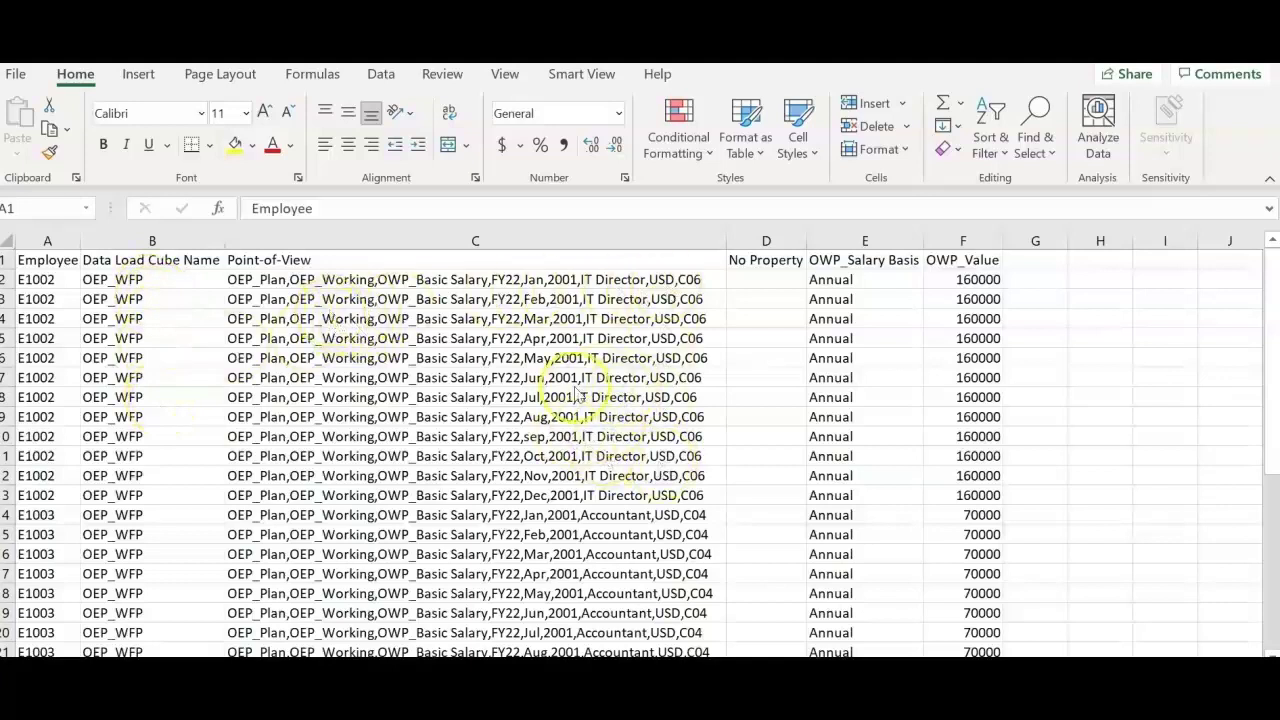
- In the filled-in salary load file, examine the No Property column alongside the January point-of-view members in row 2
click(768, 265)
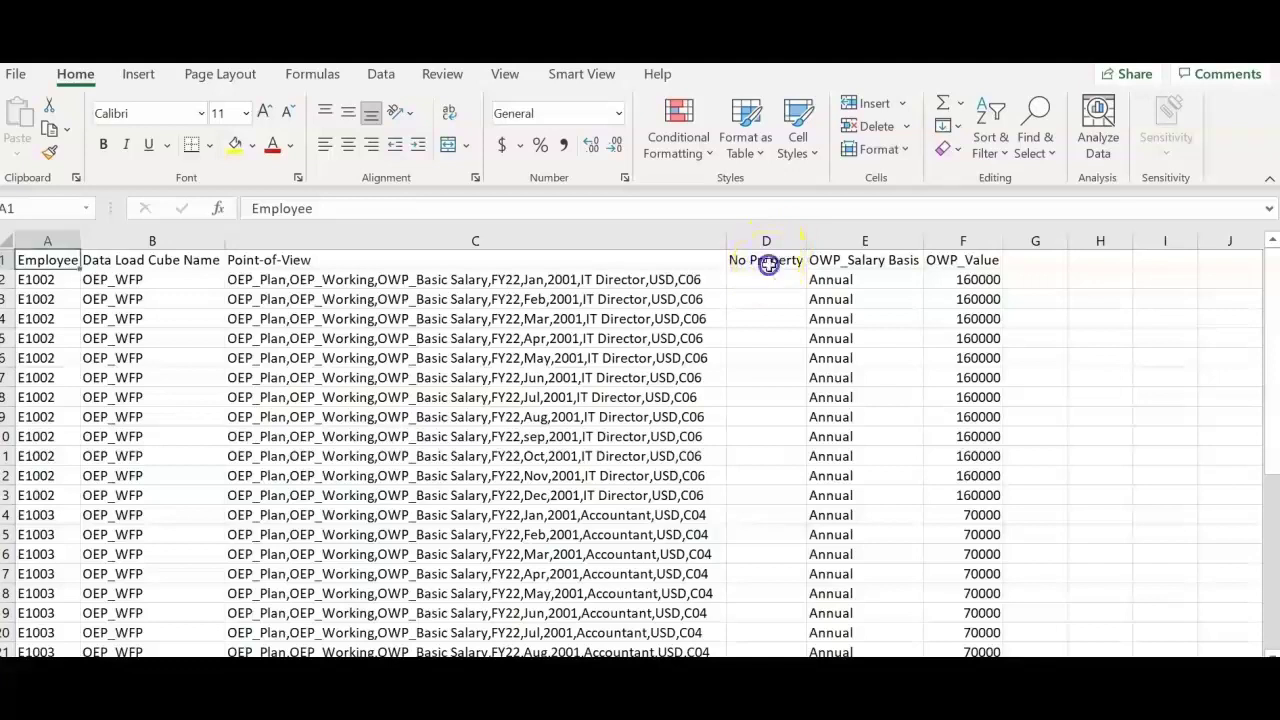
click(767, 284)
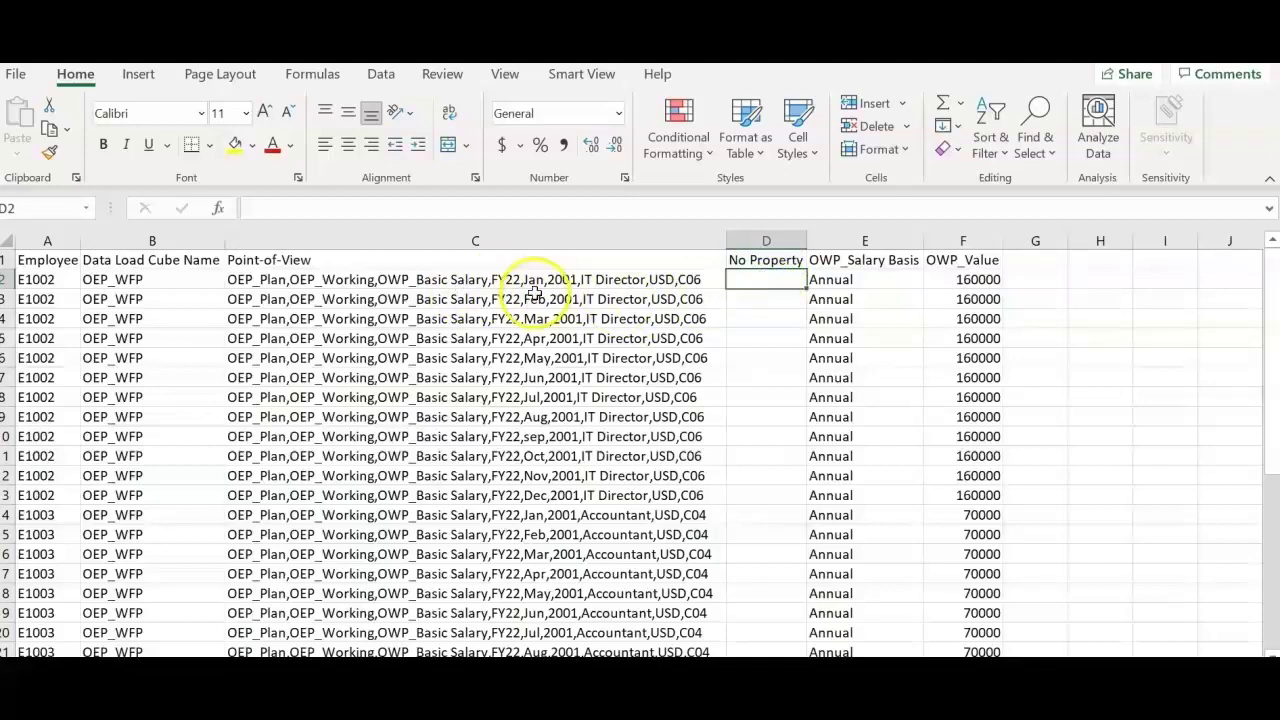
click(594, 280)
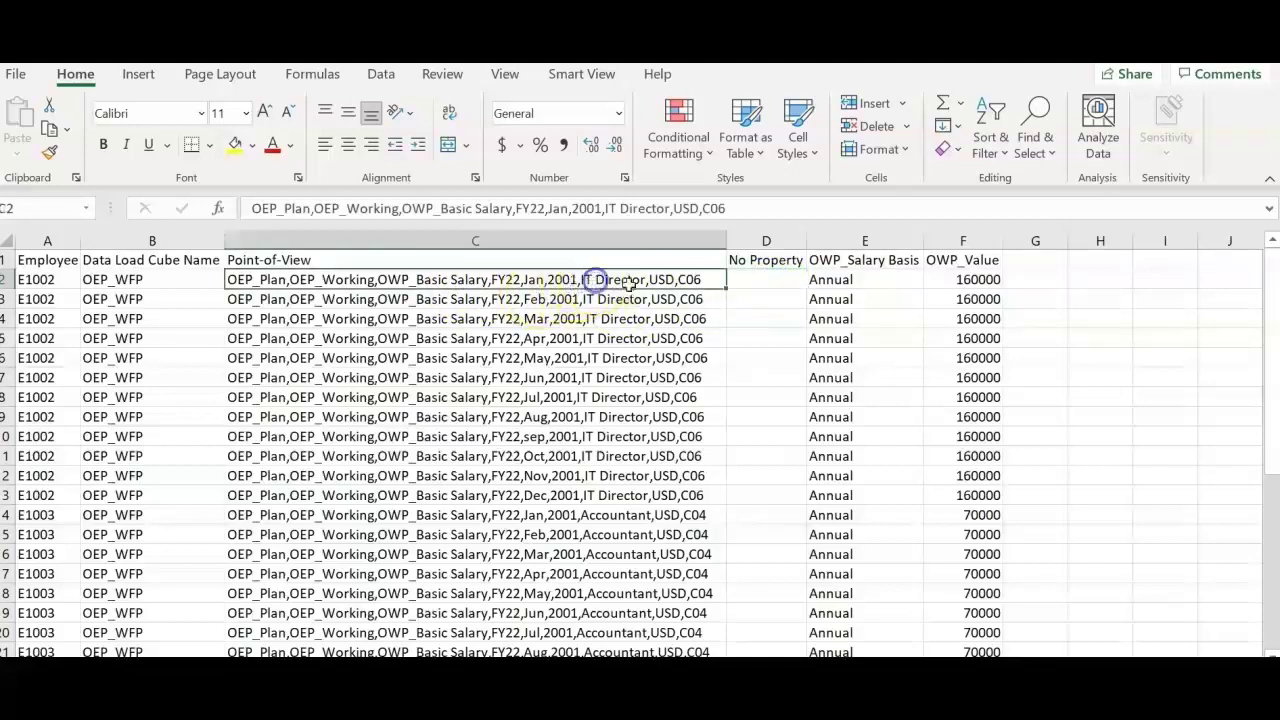
click(767, 281)
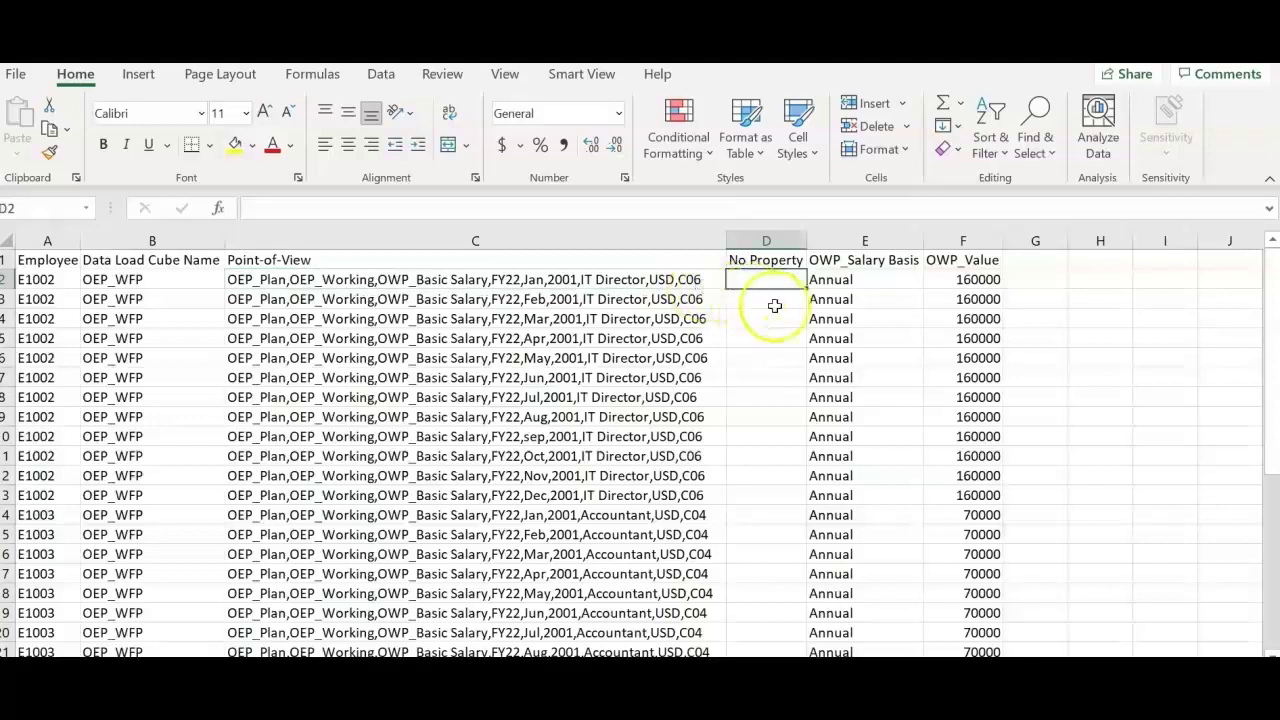
- Examine the first employee's salary basis for all twelve months, and compare the row 2 Point-of-View and No Property cells
drag(851, 276, 849, 499)
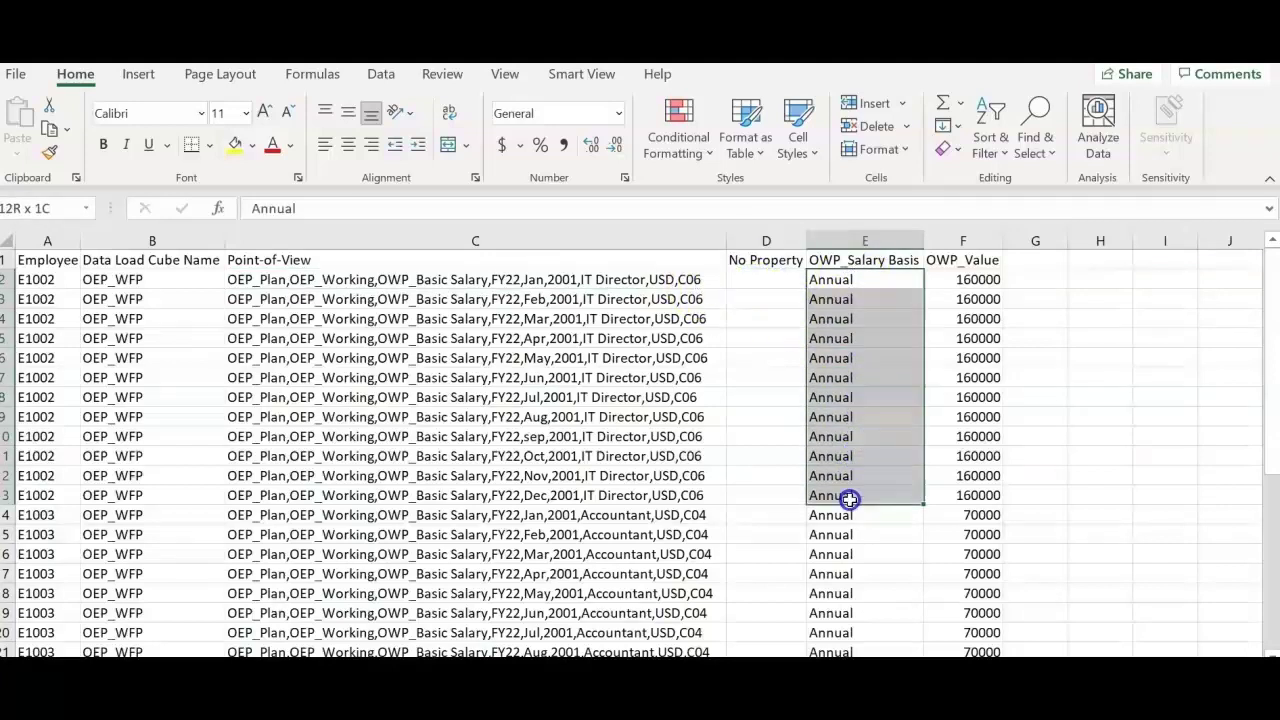
click(763, 322)
click(632, 277)
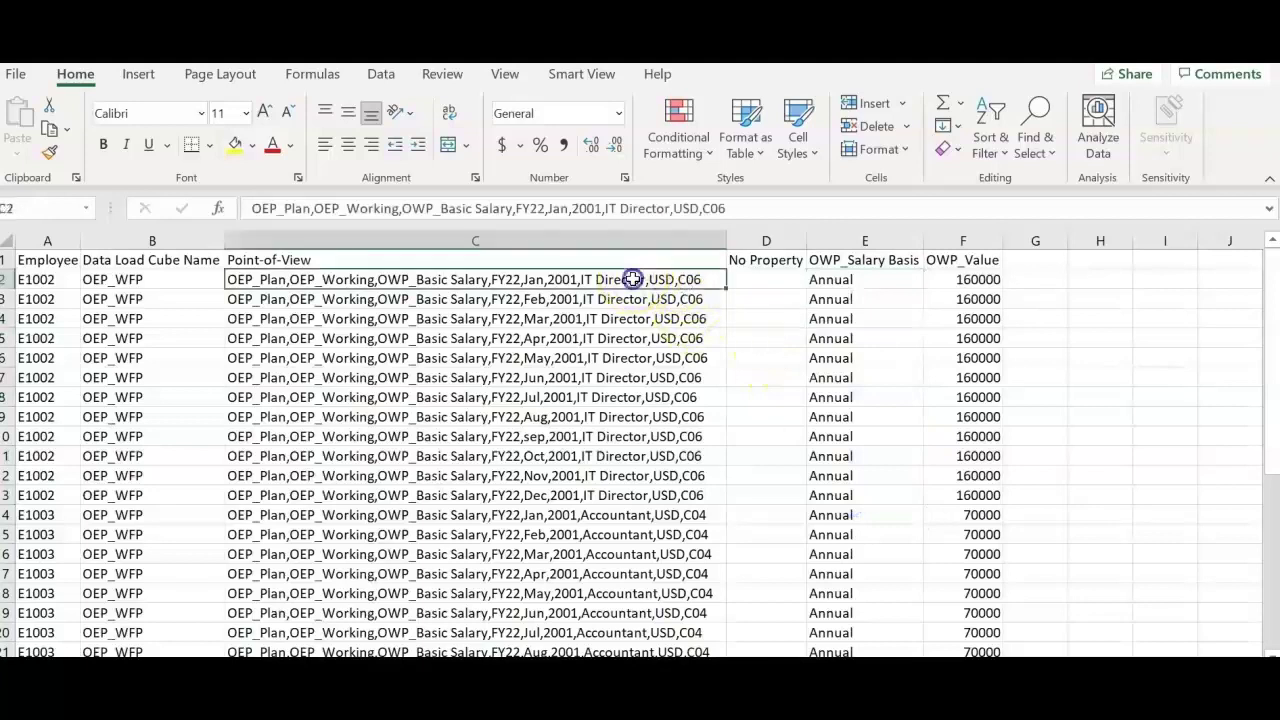
click(765, 282)
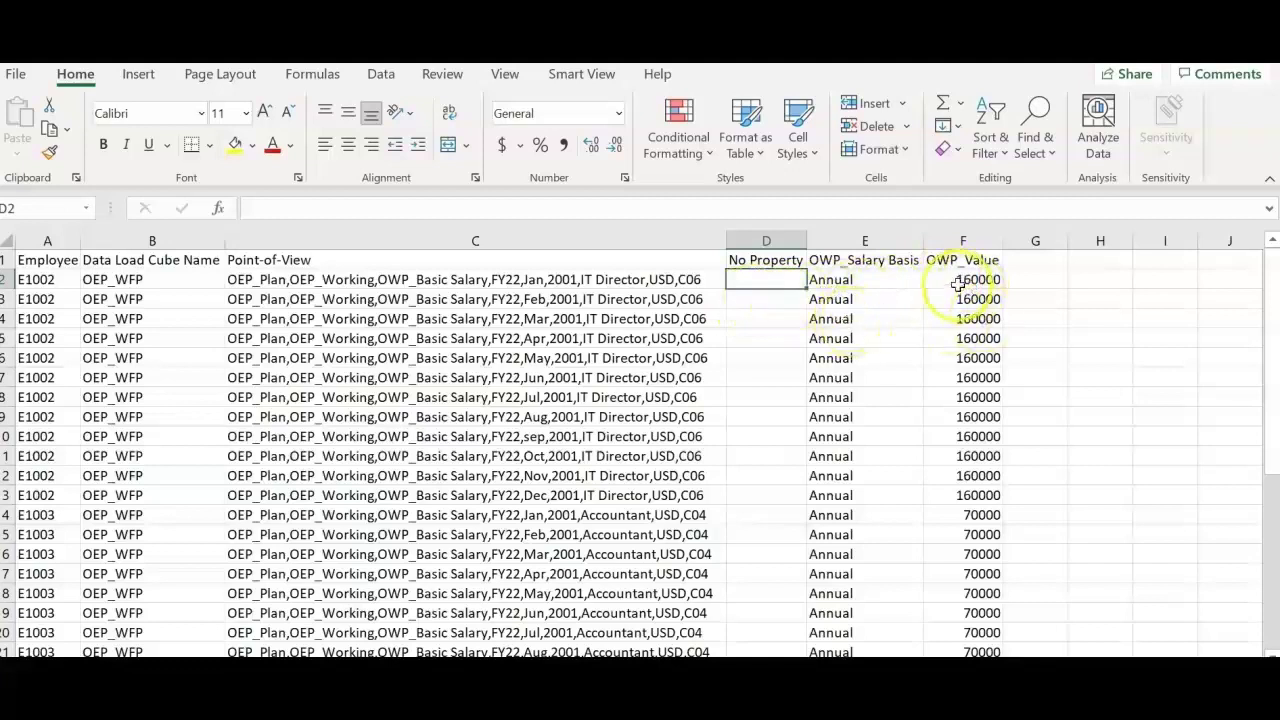
- Examine the first employee's OWP_Value entries from January to December in rows 2 to 13
drag(958, 284, 961, 492)
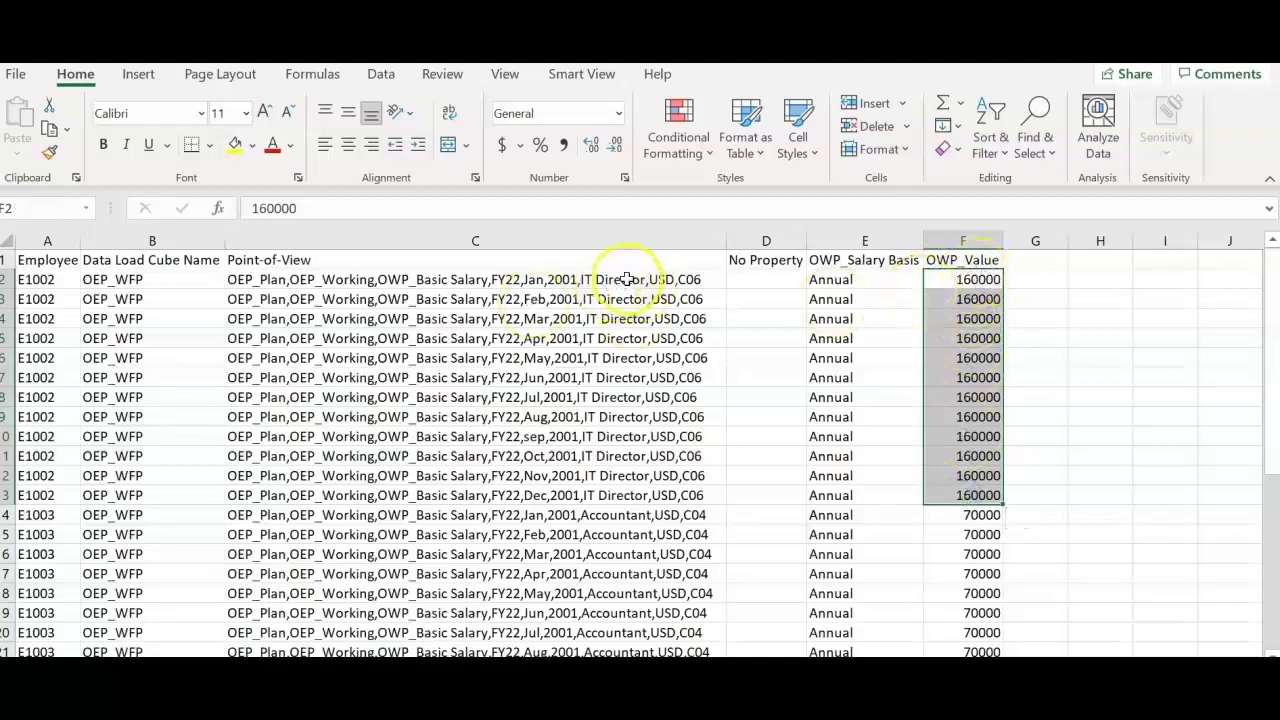
click(53, 279)
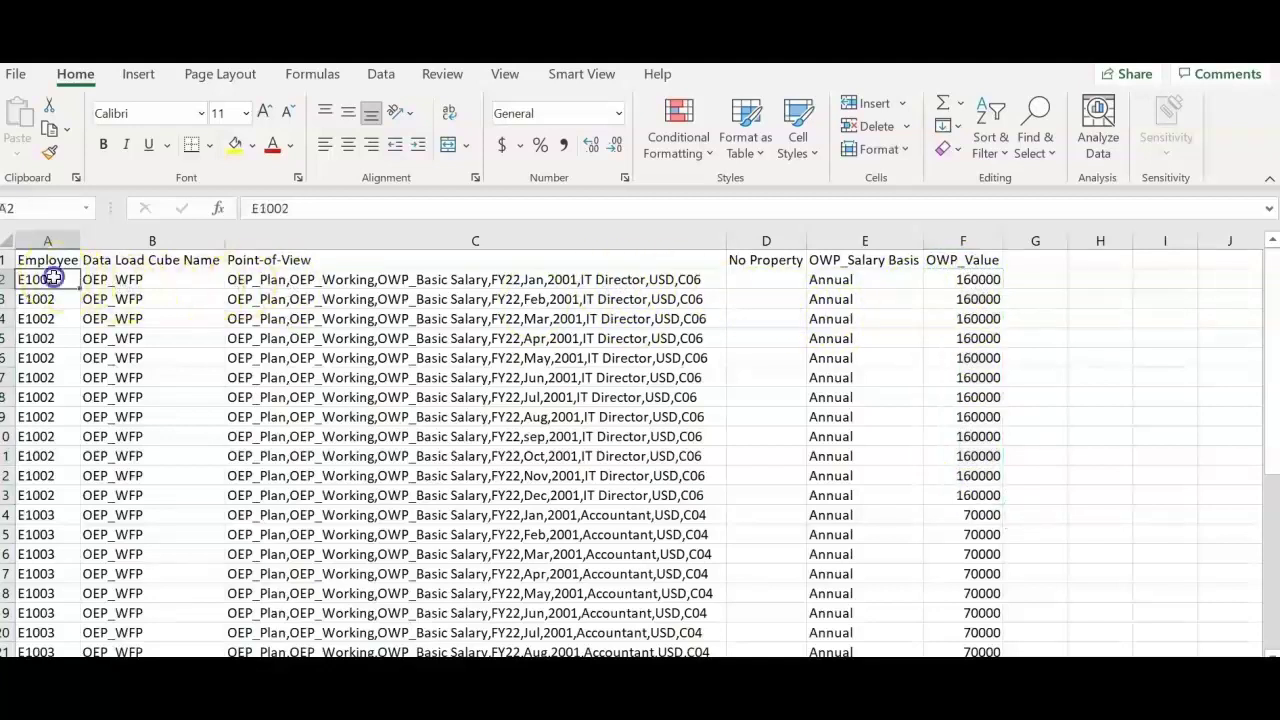
drag(983, 277, 1000, 497)
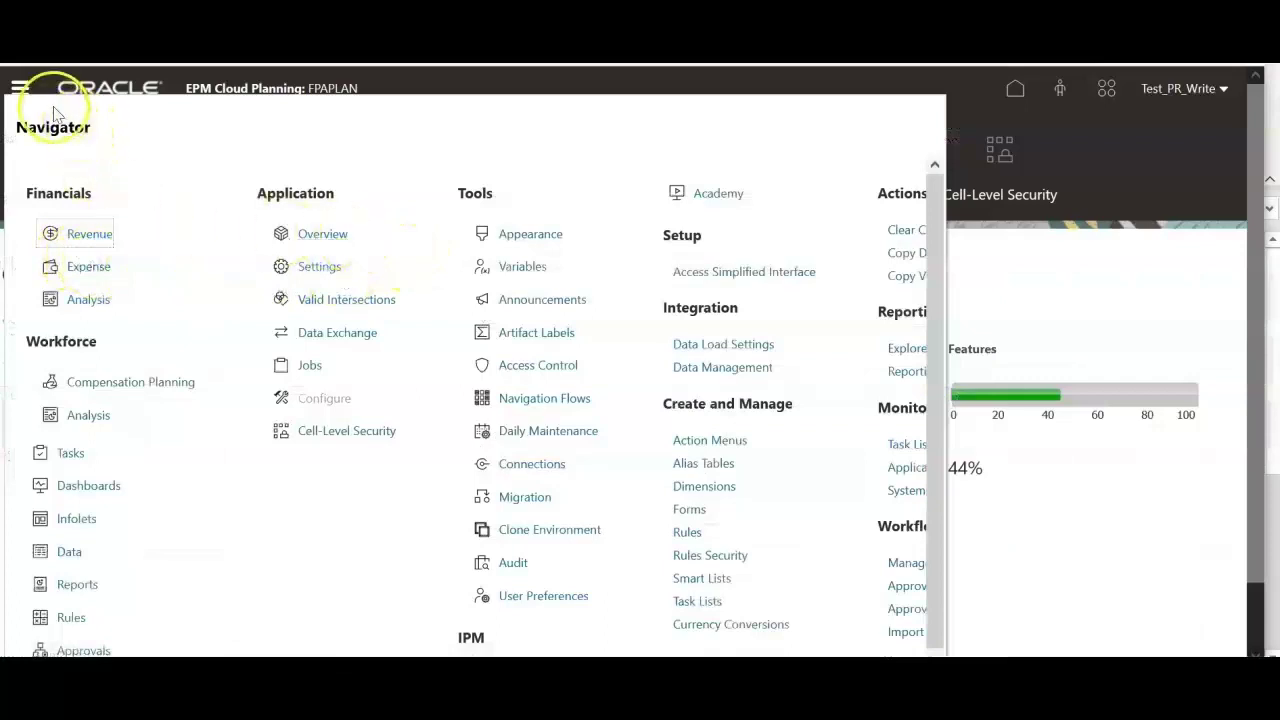
- Switch to EPM Cloud Planning and create a new data import from the application overview
click(313, 238)
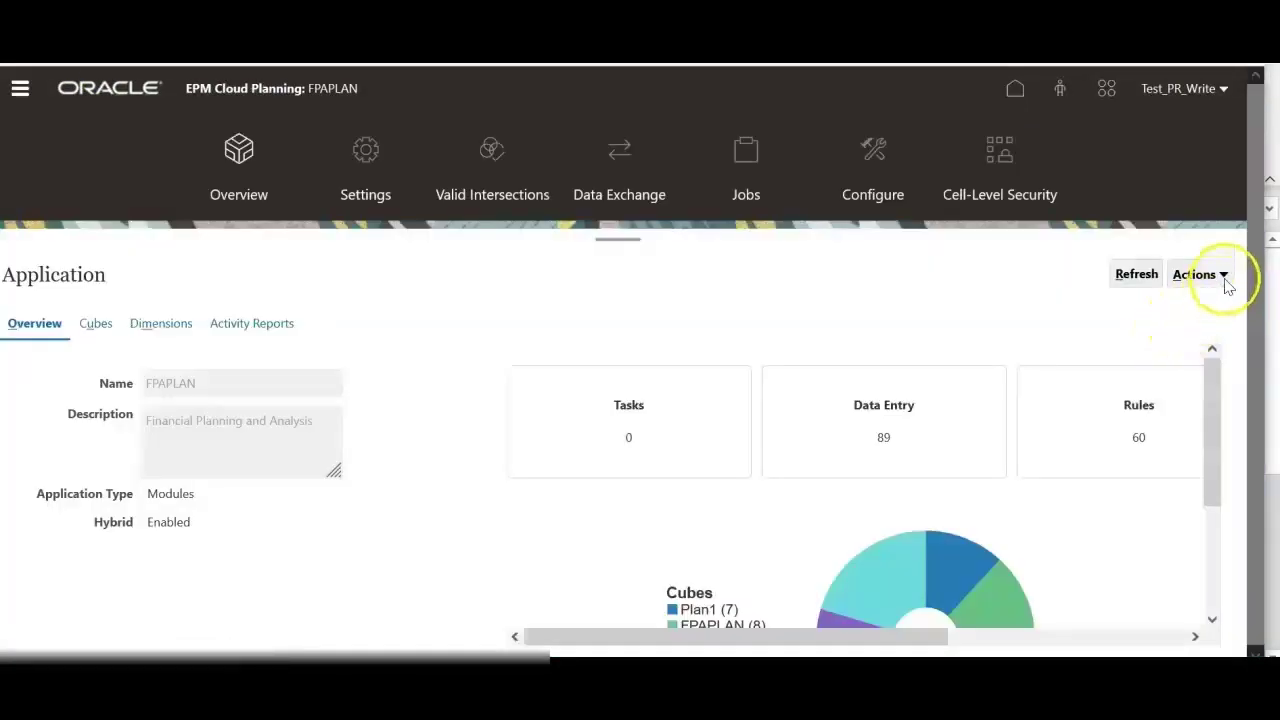
click(1222, 278)
click(1070, 305)
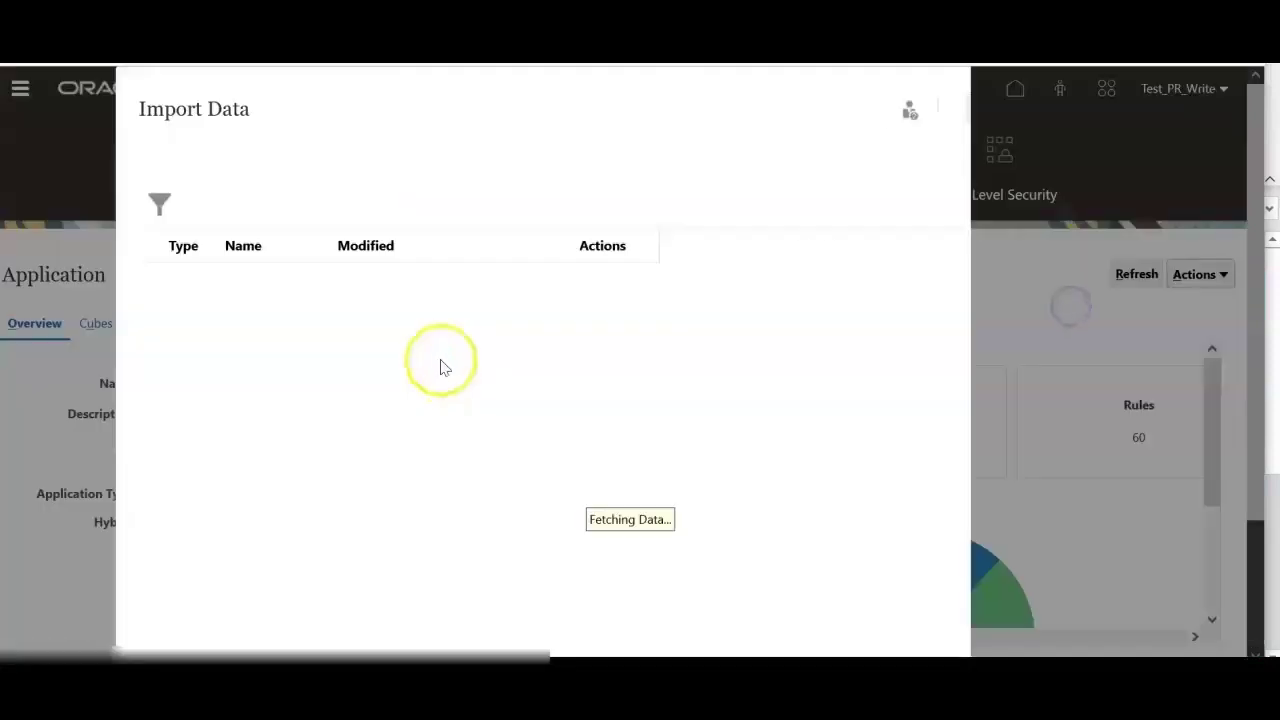
click(989, 110)
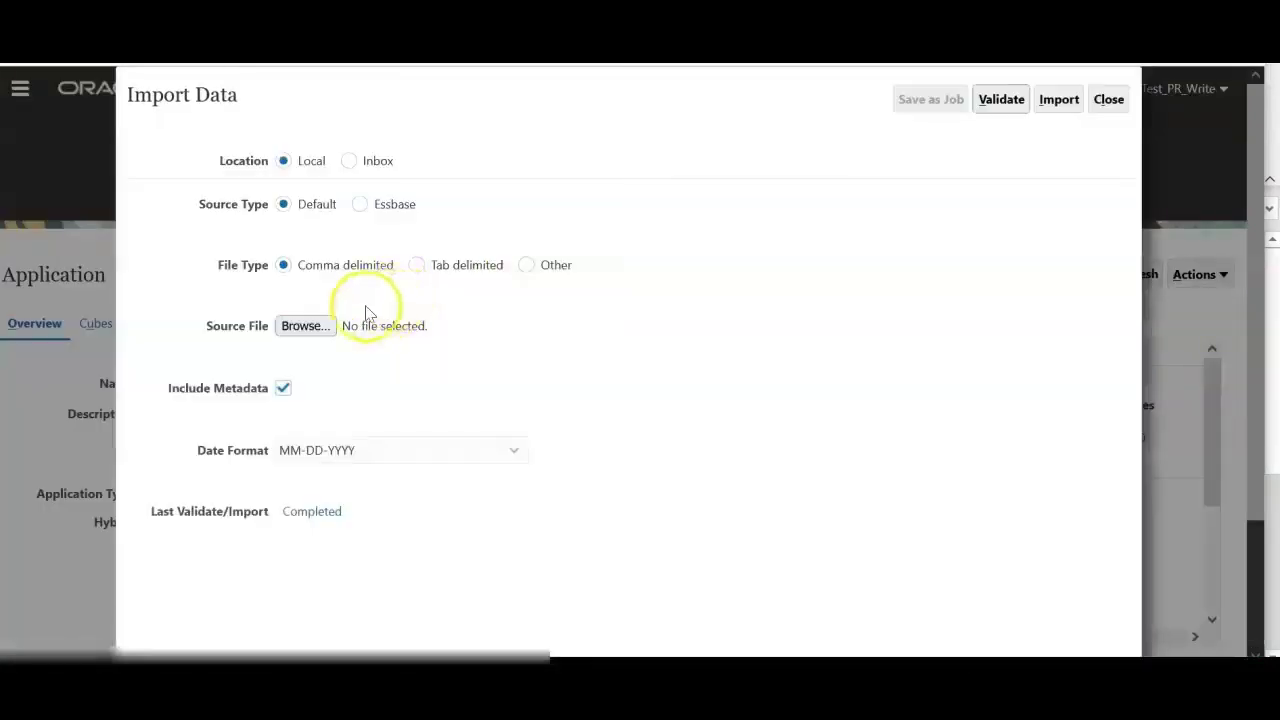
- Exclude metadata from the import and set the date format to YYYY-MM-DD
click(283, 390)
click(318, 450)
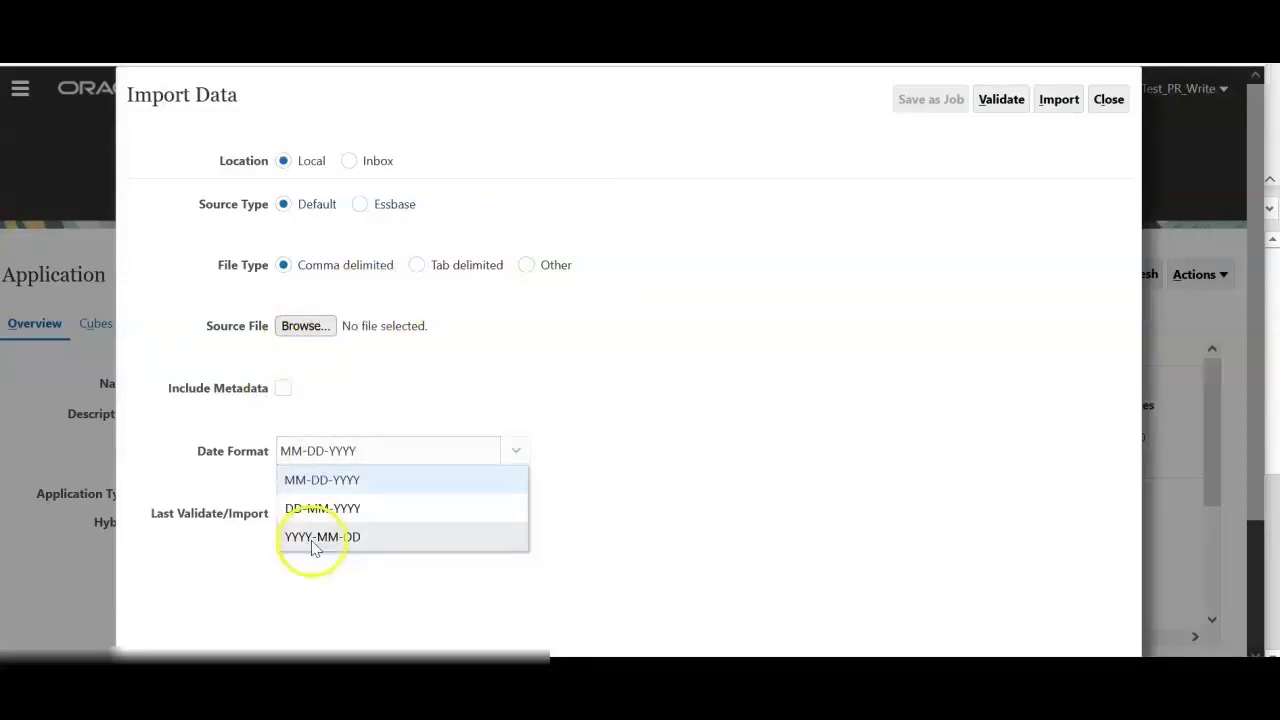
click(310, 537)
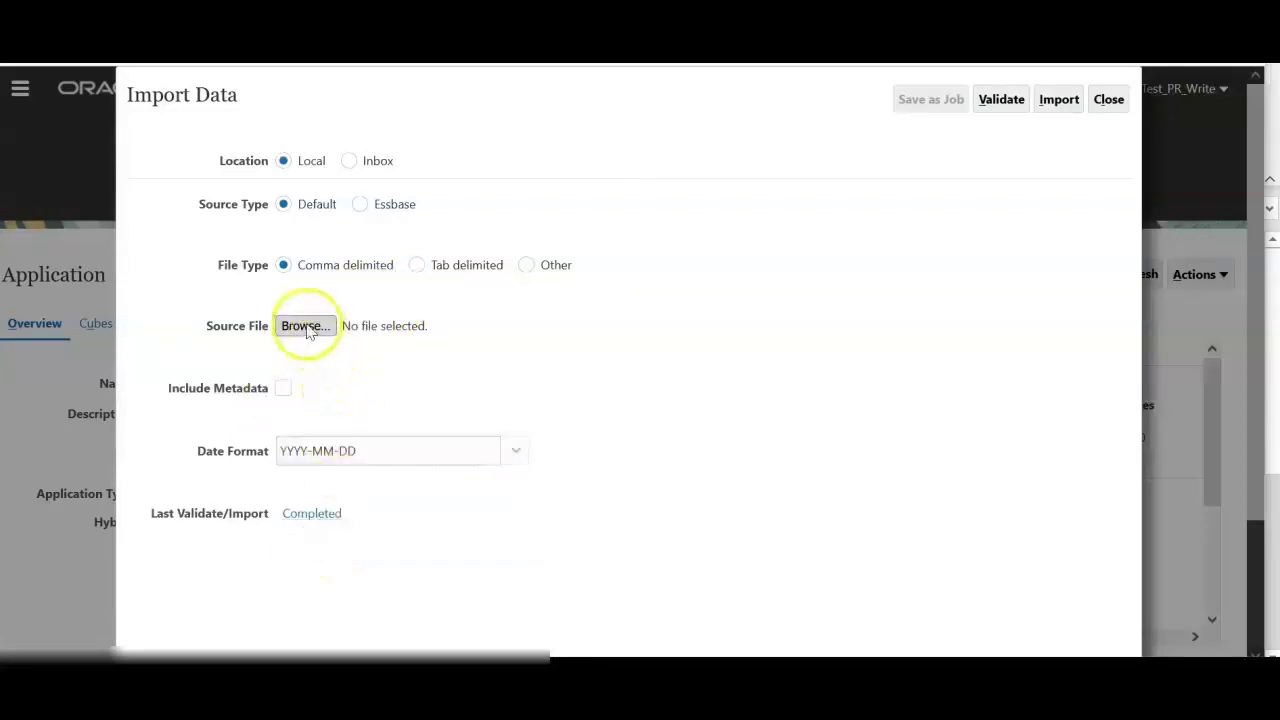
- Choose 1.EJ_EmployeePropertiesDataLoad_Plan as the source file and import it
click(306, 326)
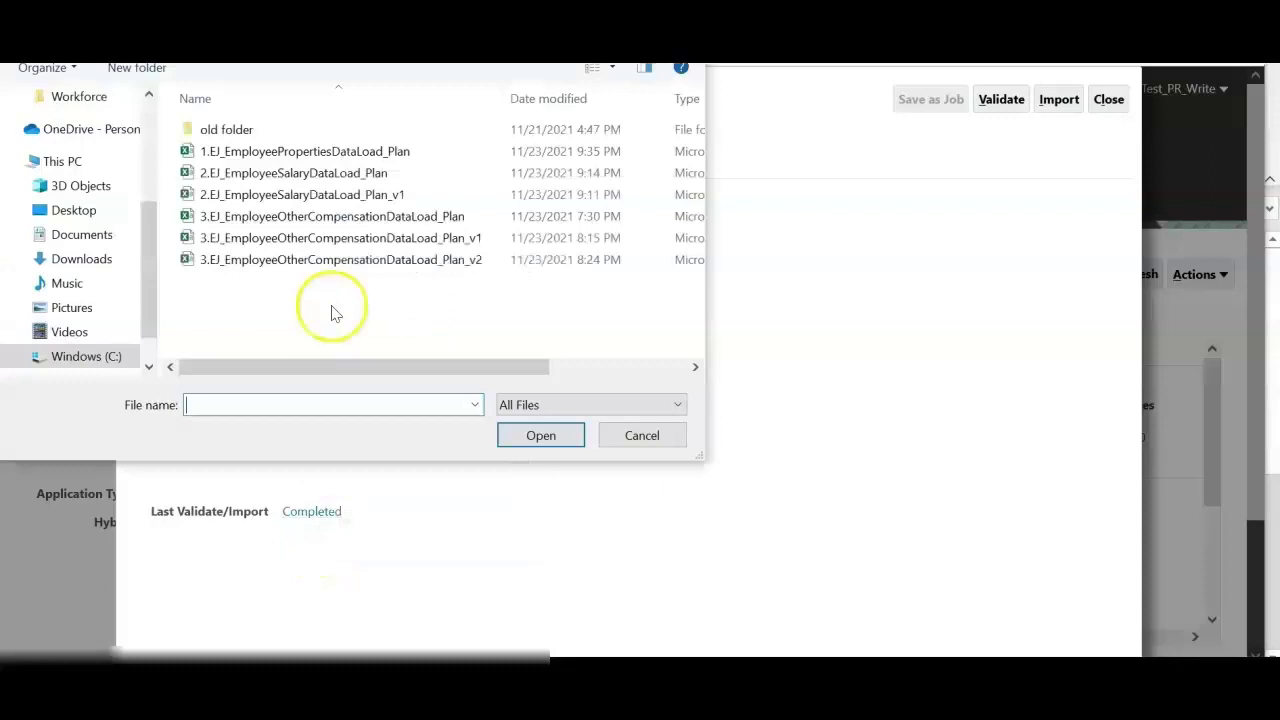
click(245, 153)
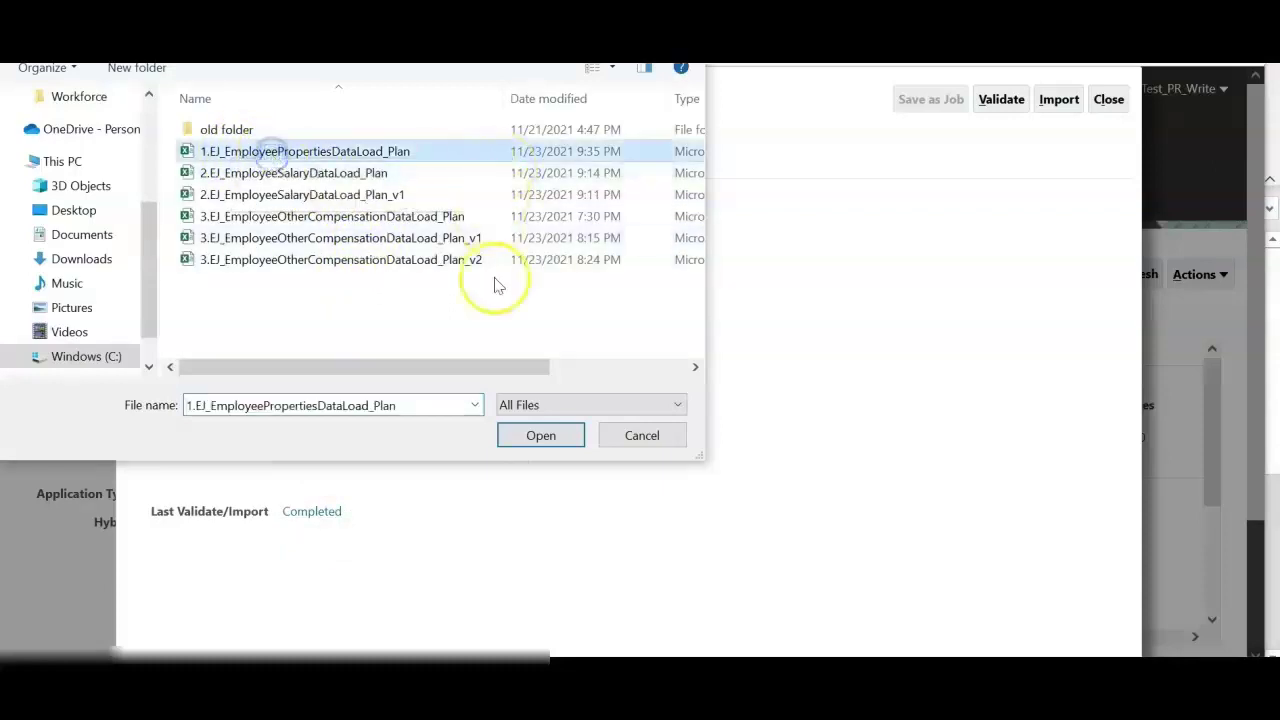
click(540, 436)
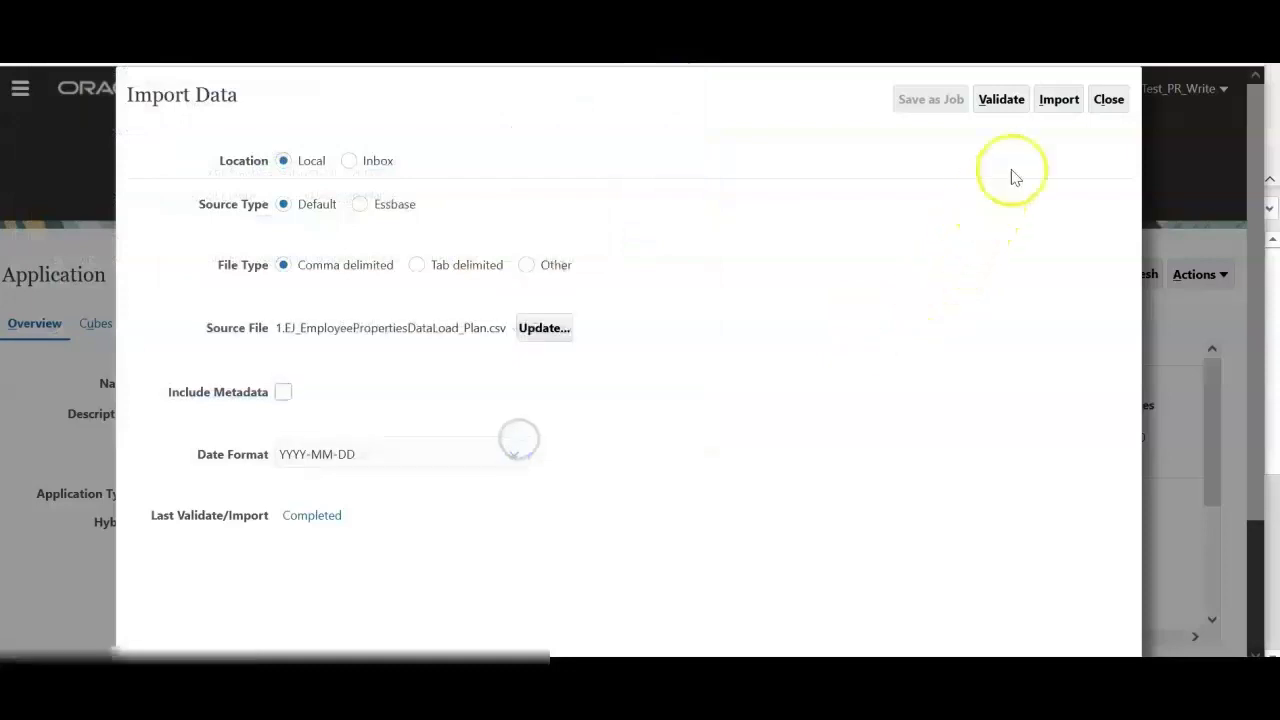
click(1062, 100)
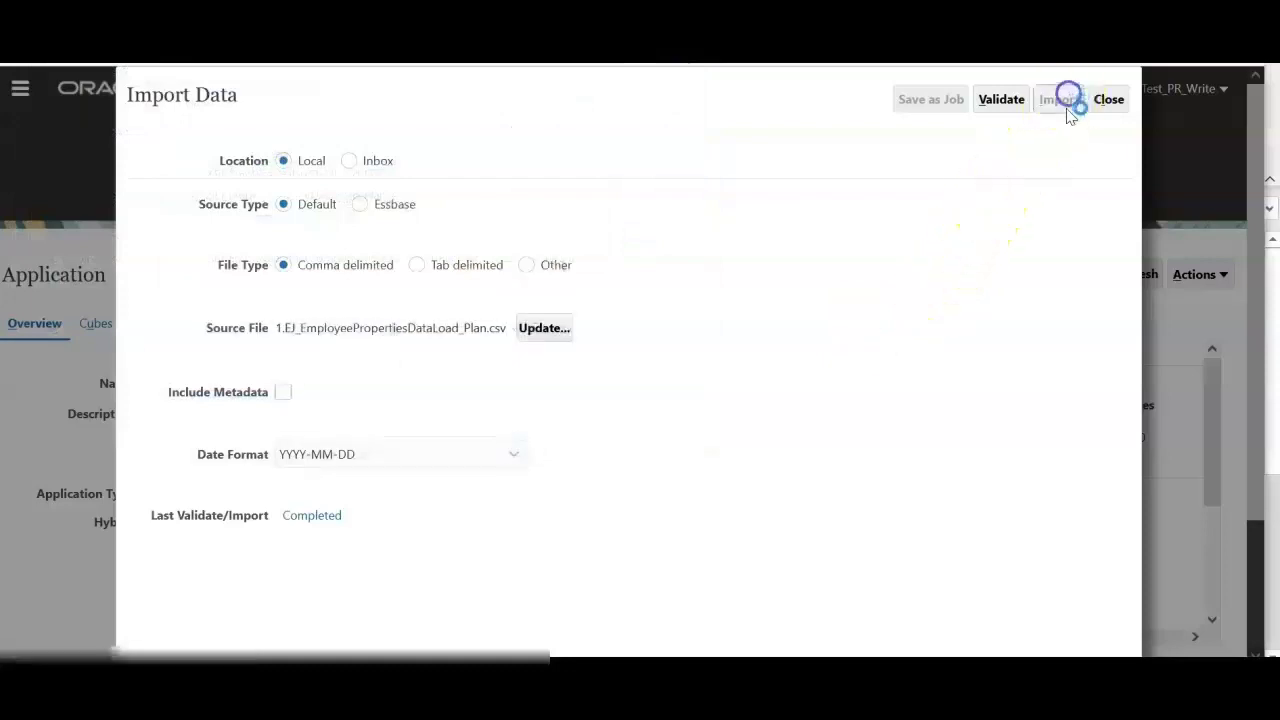
- Replace the import's source file with 2.EJ_EmployeeSalaryDataLoad_Plan
click(544, 330)
click(592, 361)
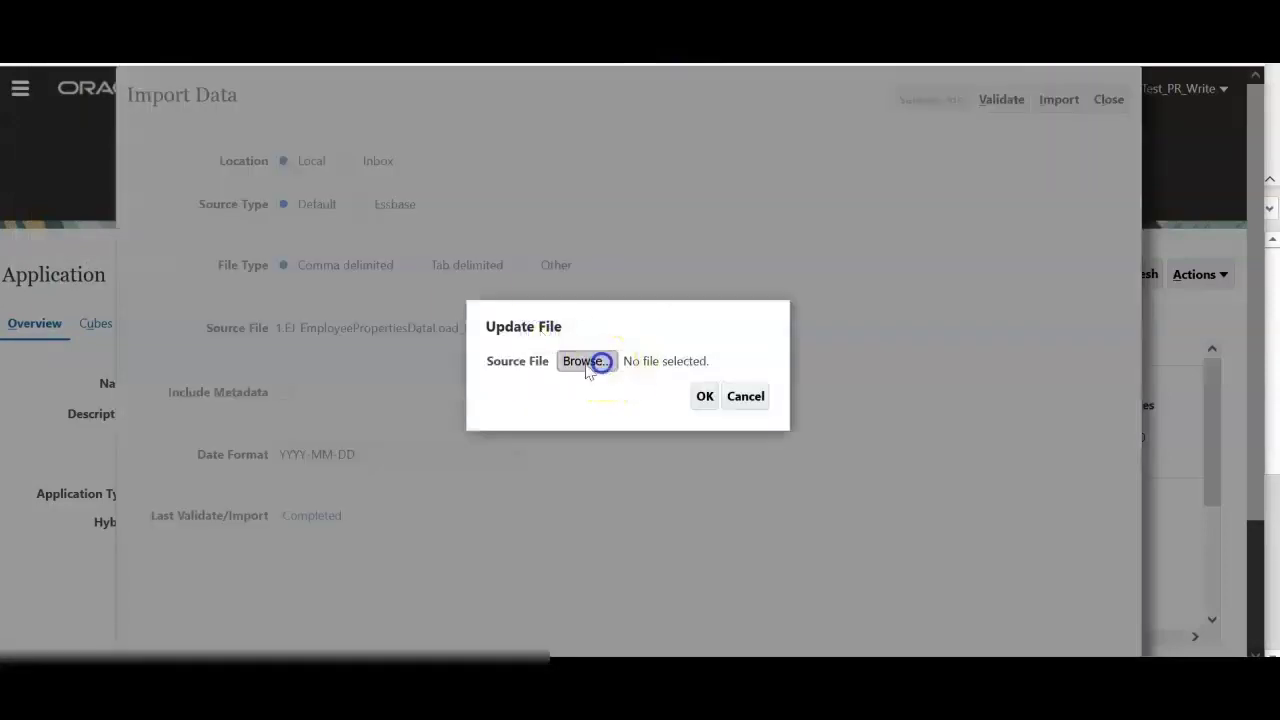
click(337, 172)
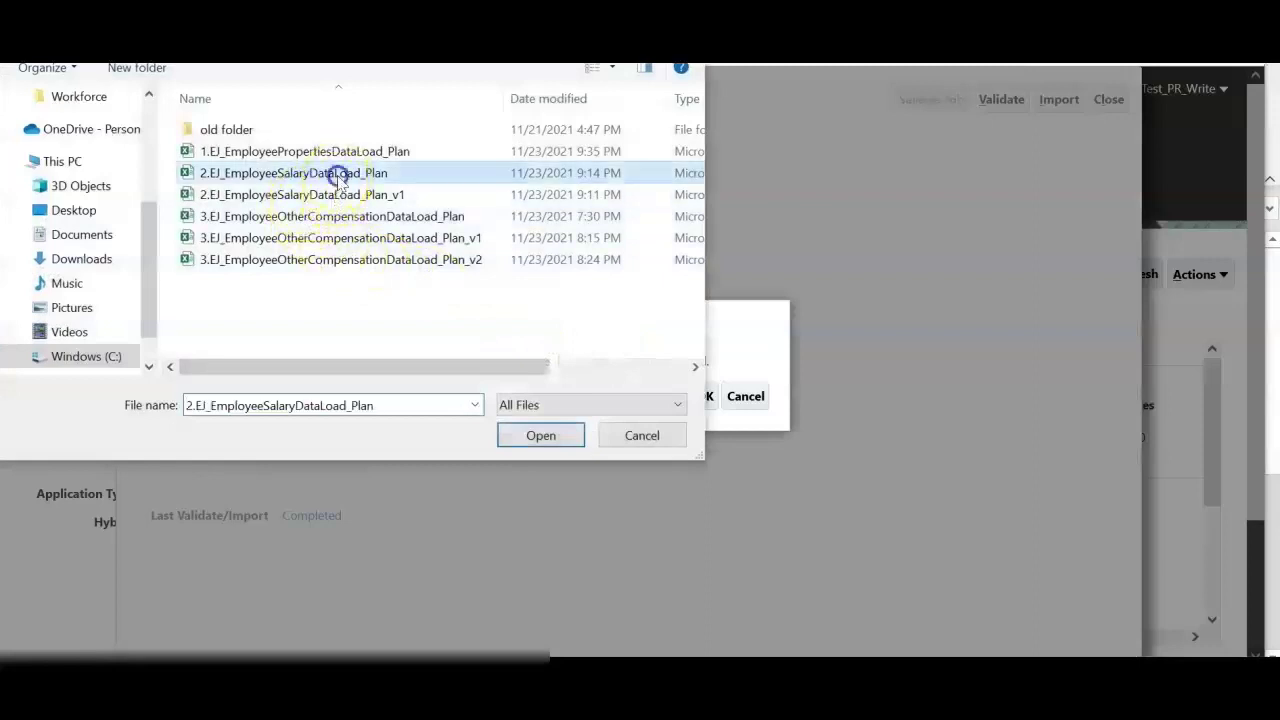
click(531, 440)
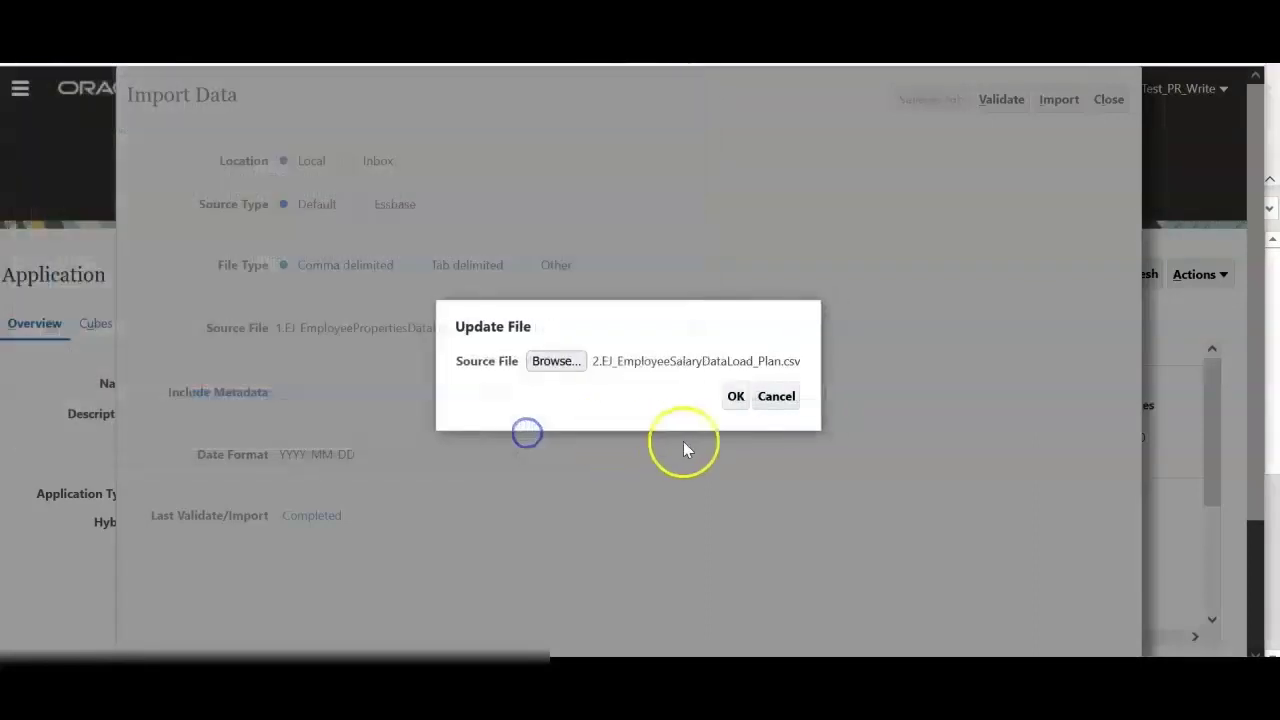
click(735, 396)
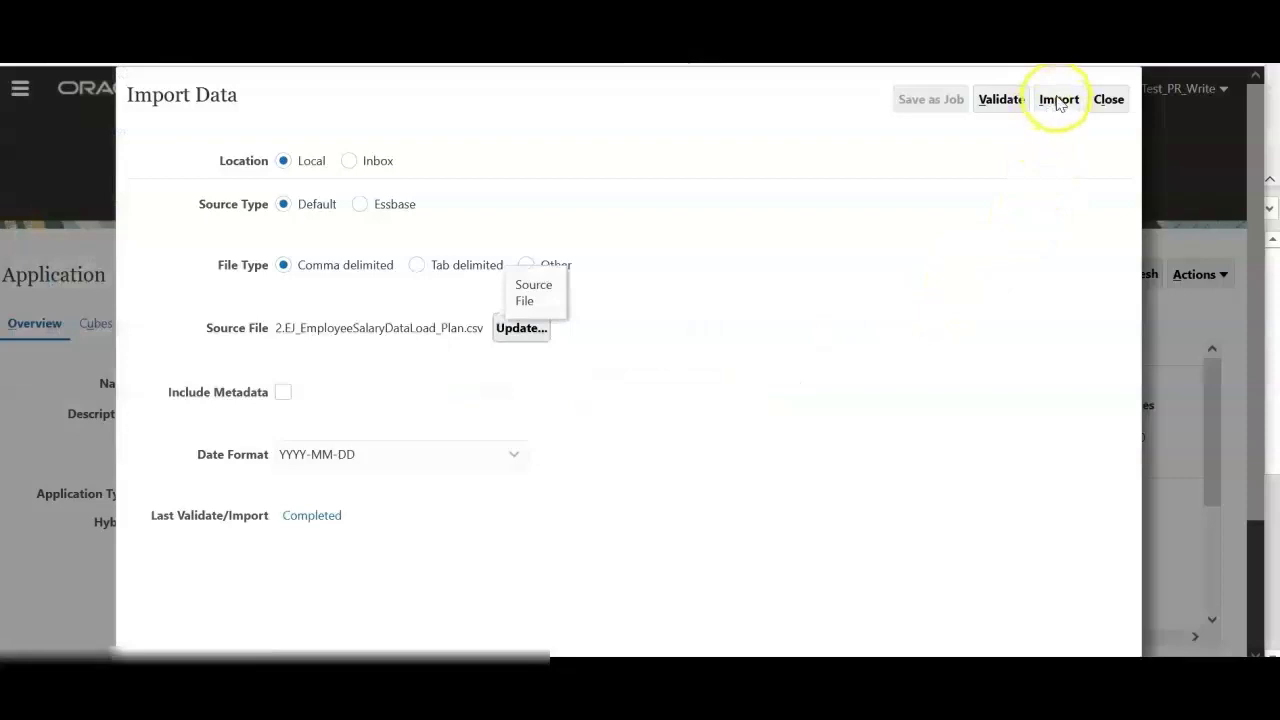
- Import the selected salary file, close the import, and check the status of the recent data import jobs
click(1058, 100)
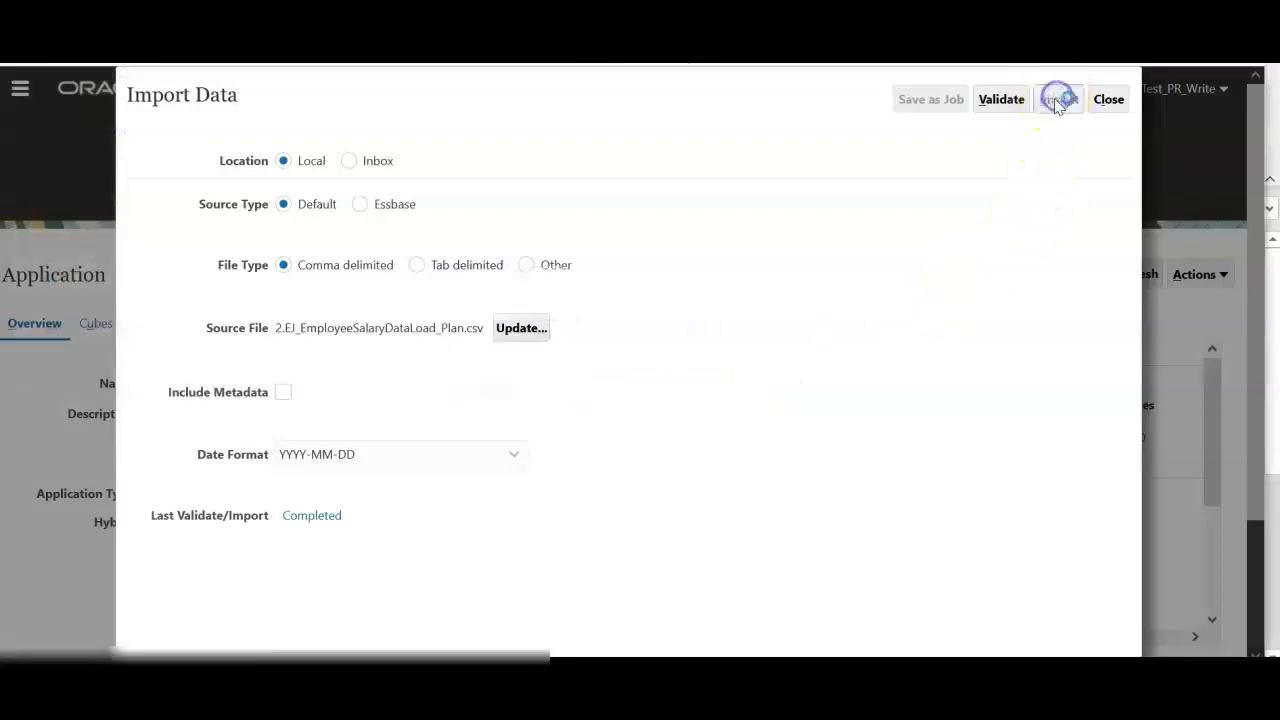
click(1105, 105)
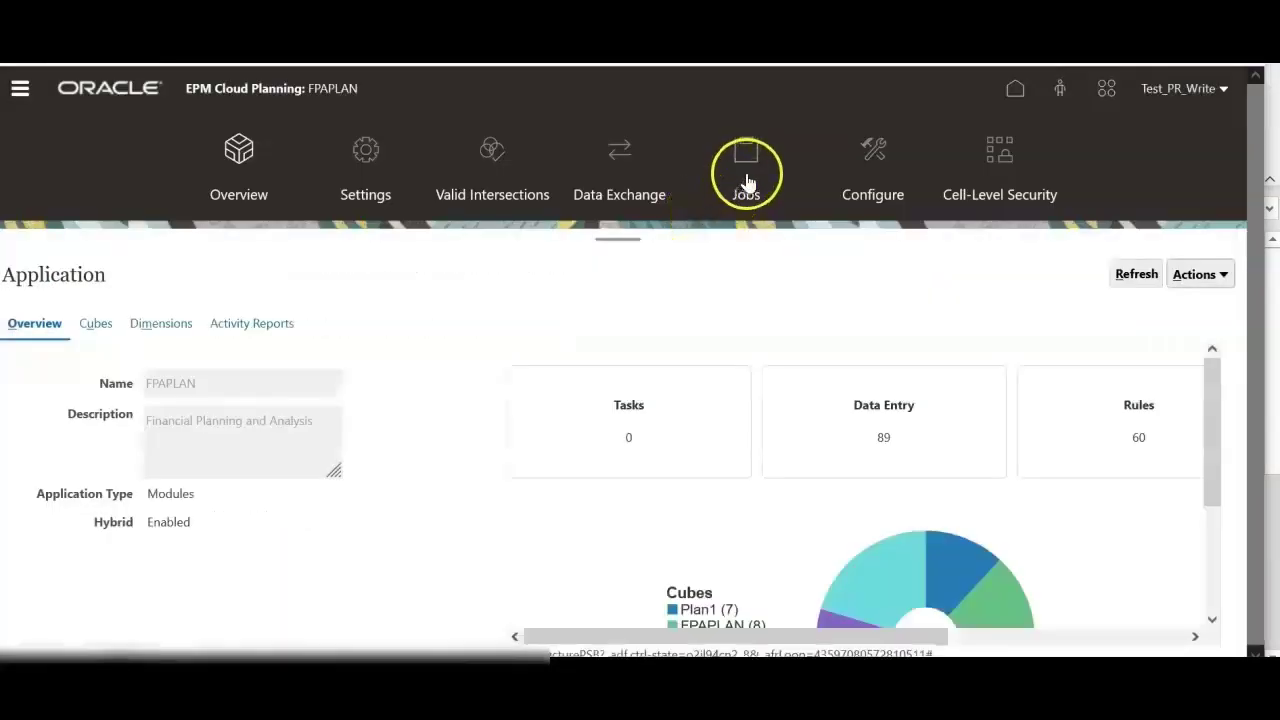
click(748, 183)
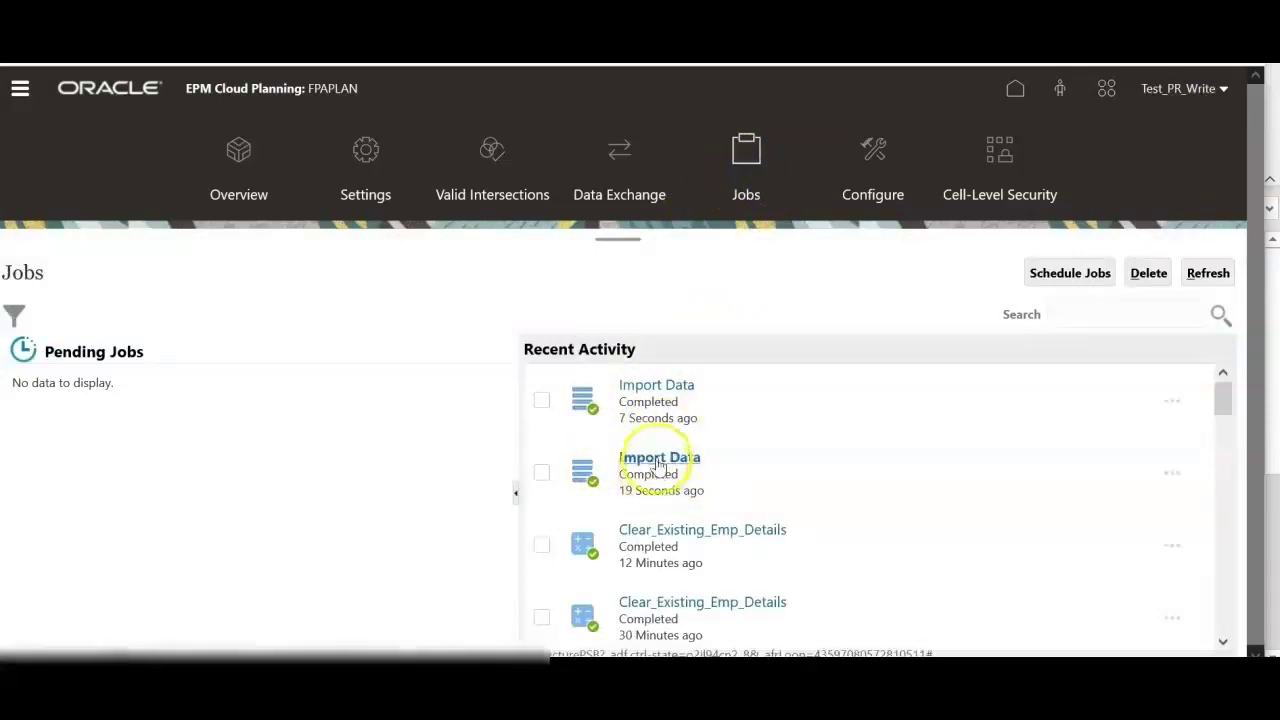
- Open the Existing Employees form in Compensation Planning and review the loaded employee properties across all columns for the IT cost center
click(20, 88)
click(105, 386)
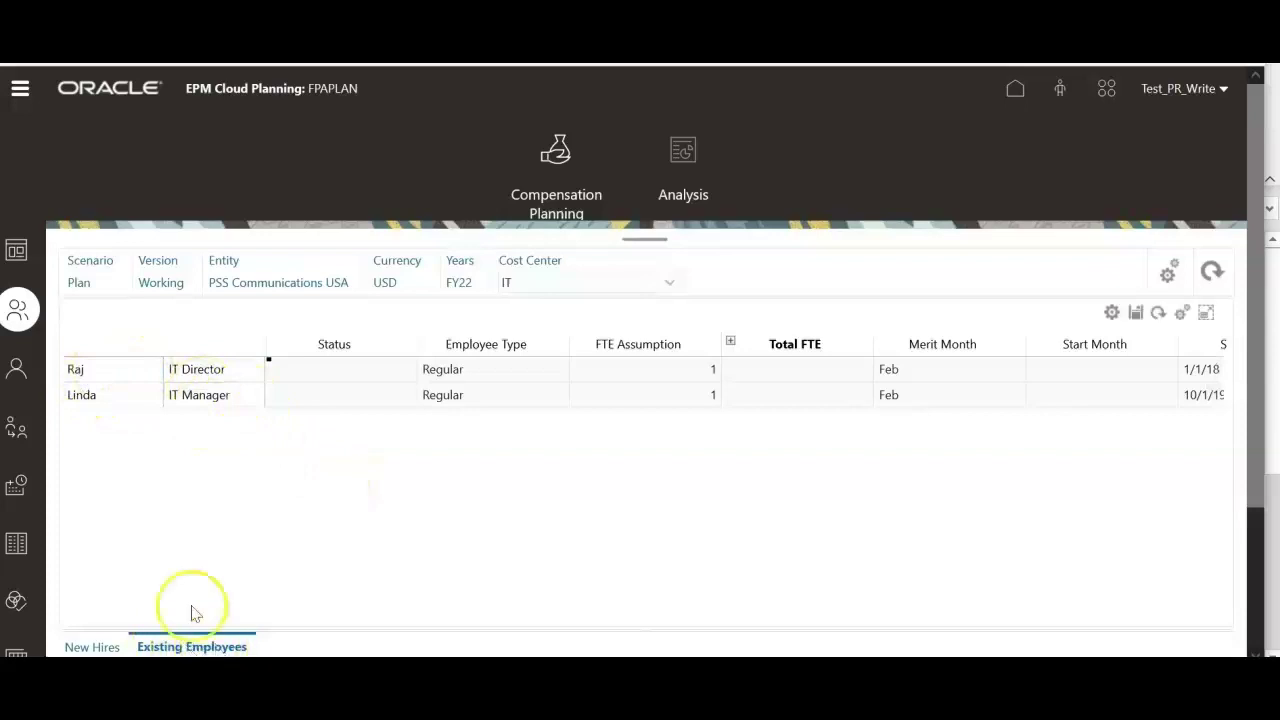
click(206, 368)
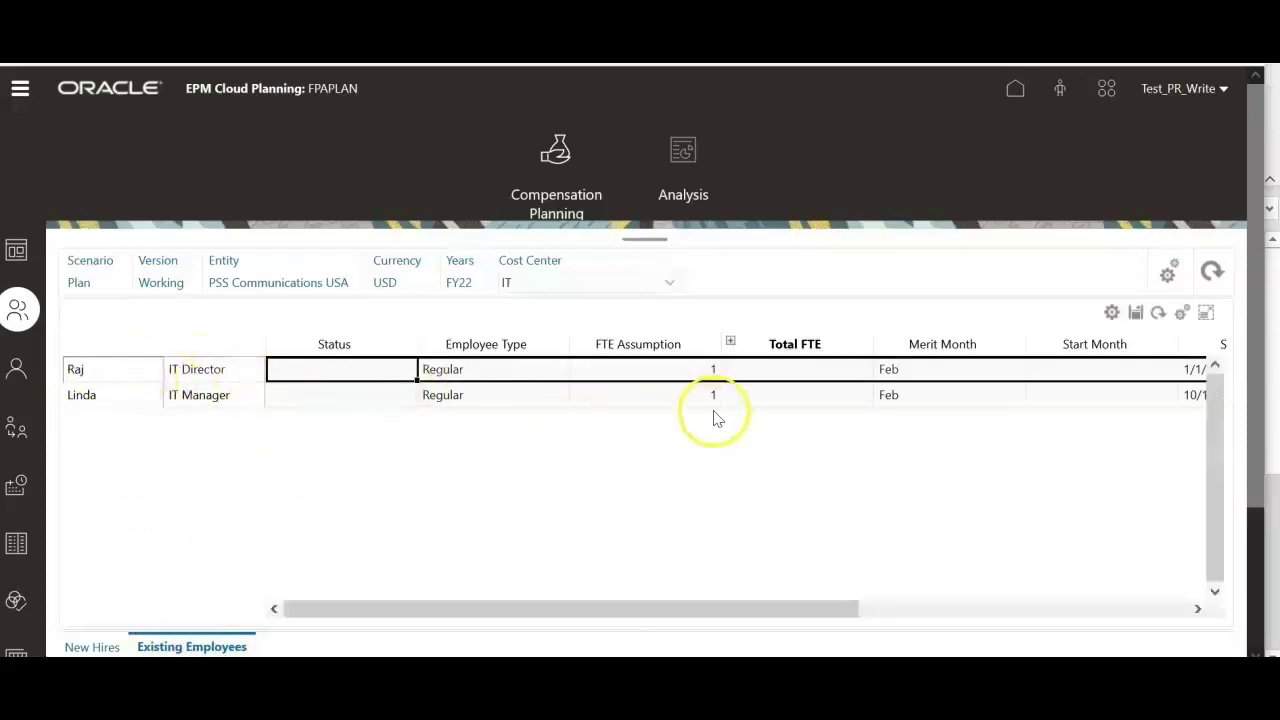
drag(743, 609, 1073, 609)
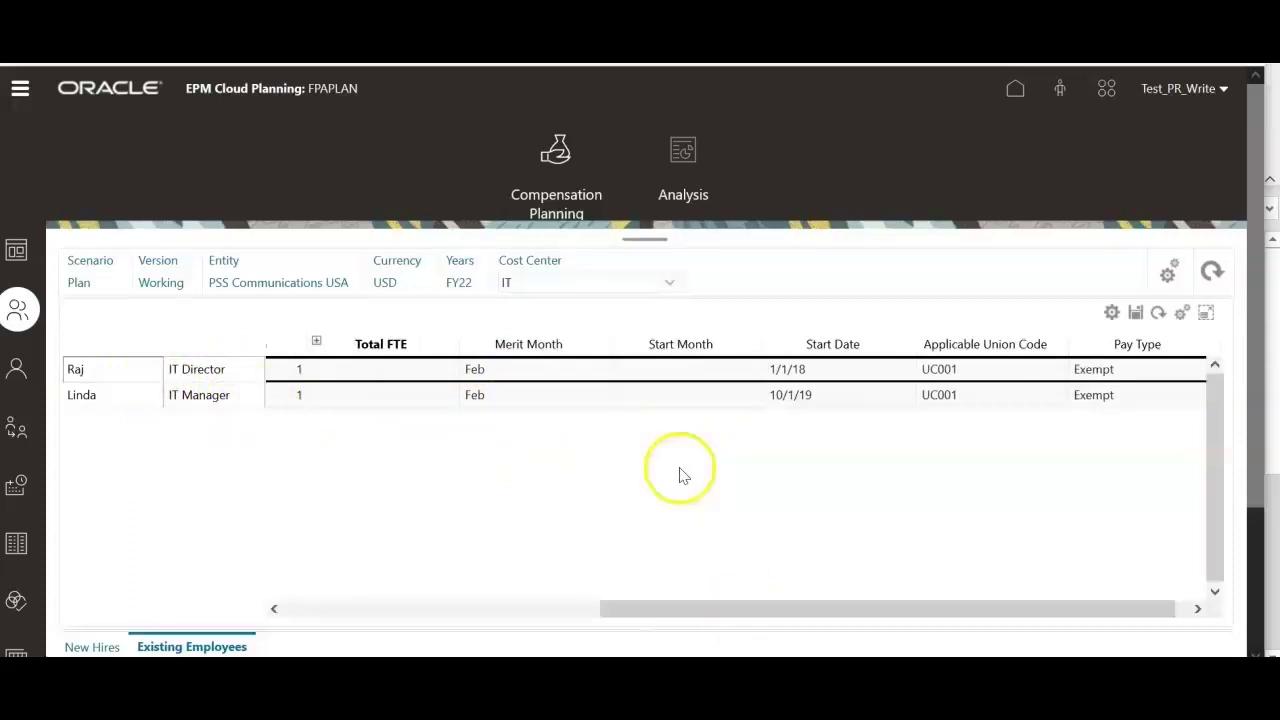
drag(770, 613, 880, 608)
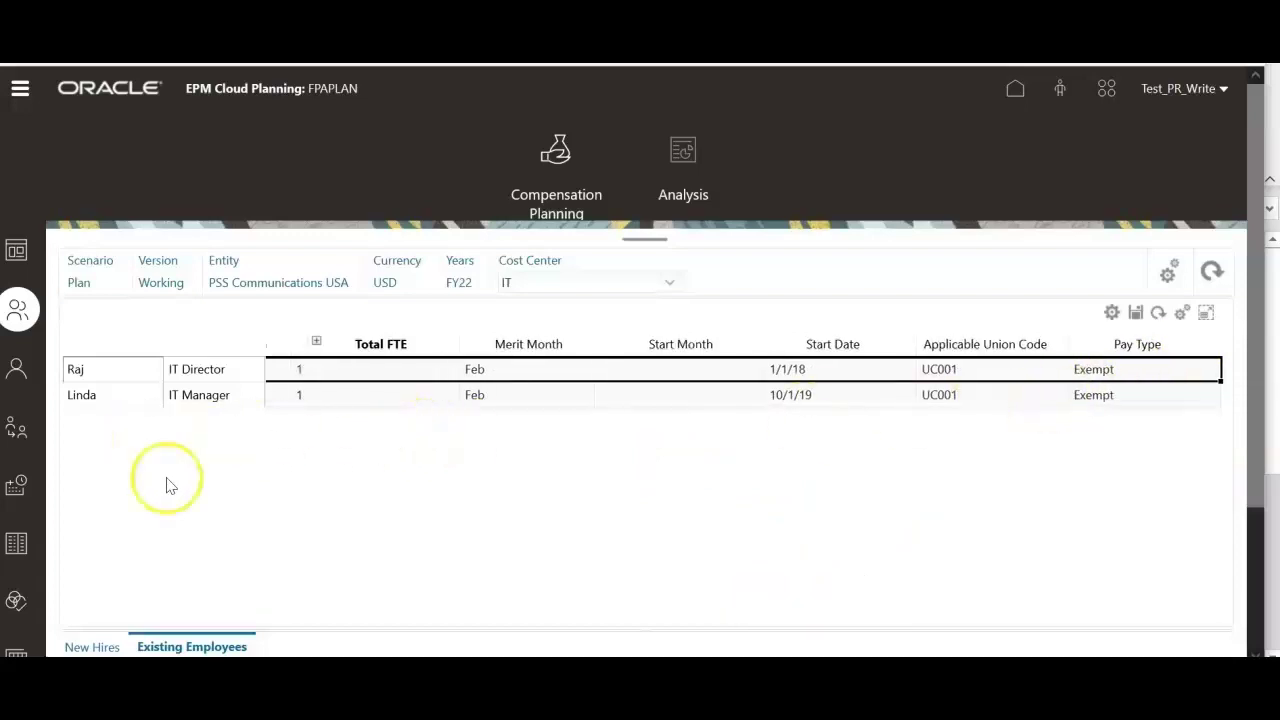
- Run Calculate Compensation with employee OWP_Existing Employees, job OWP_Total Jobs and All Cost Center
right_click(231, 509)
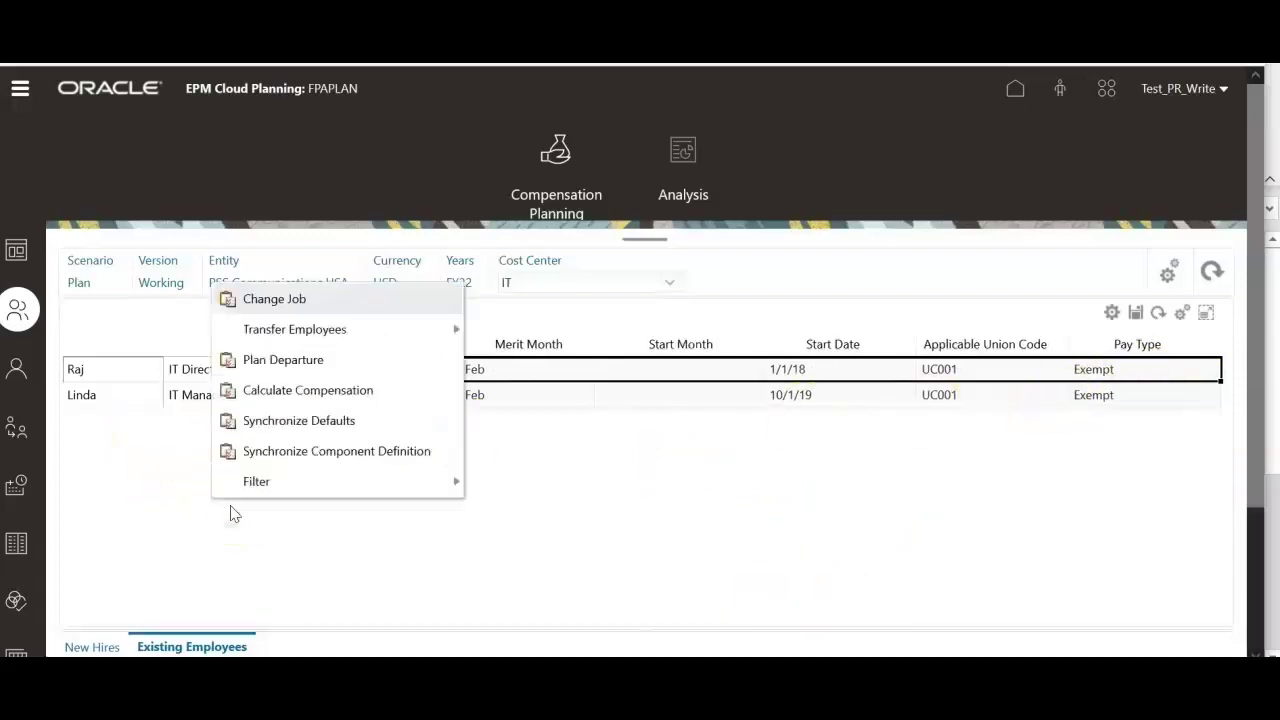
click(307, 391)
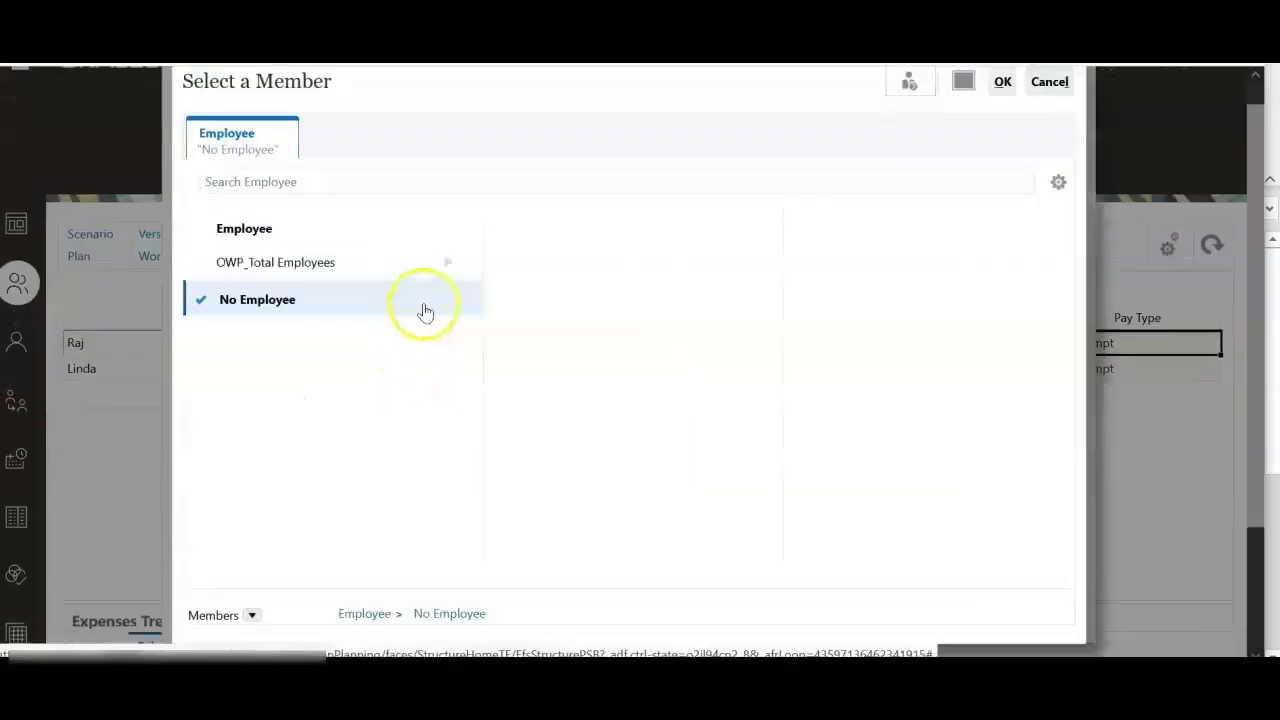
click(447, 262)
click(503, 110)
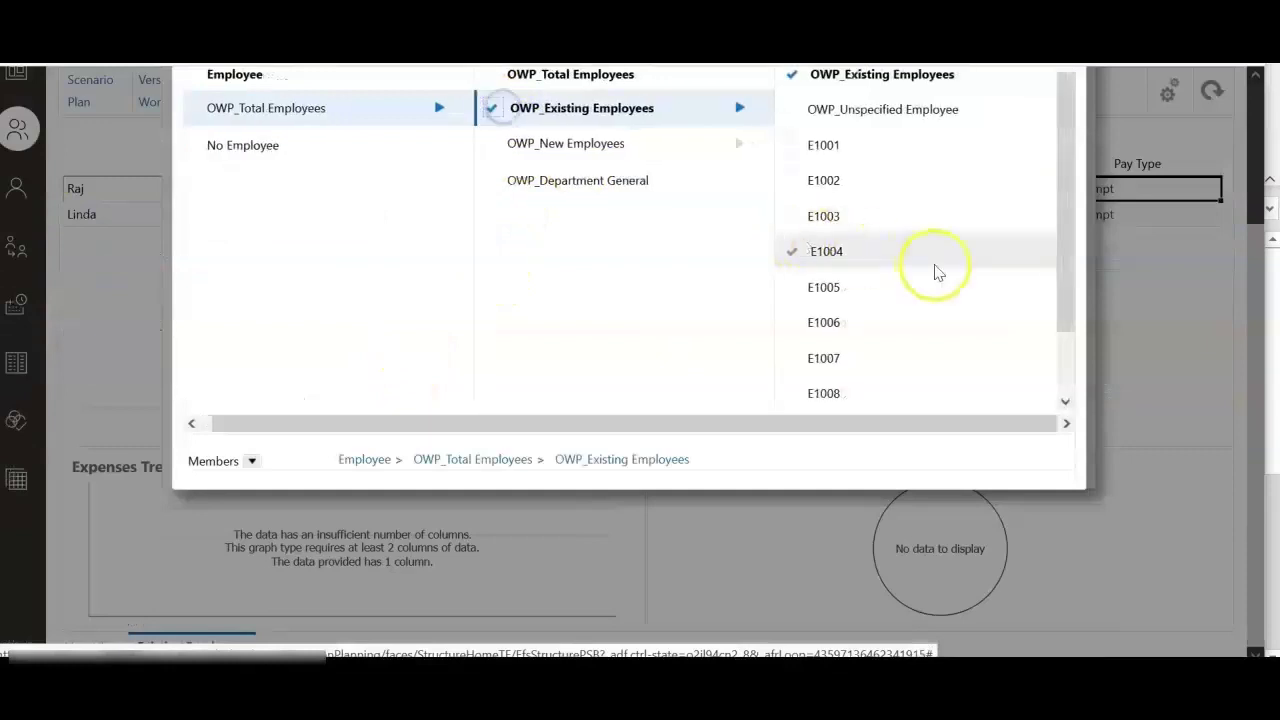
click(1003, 109)
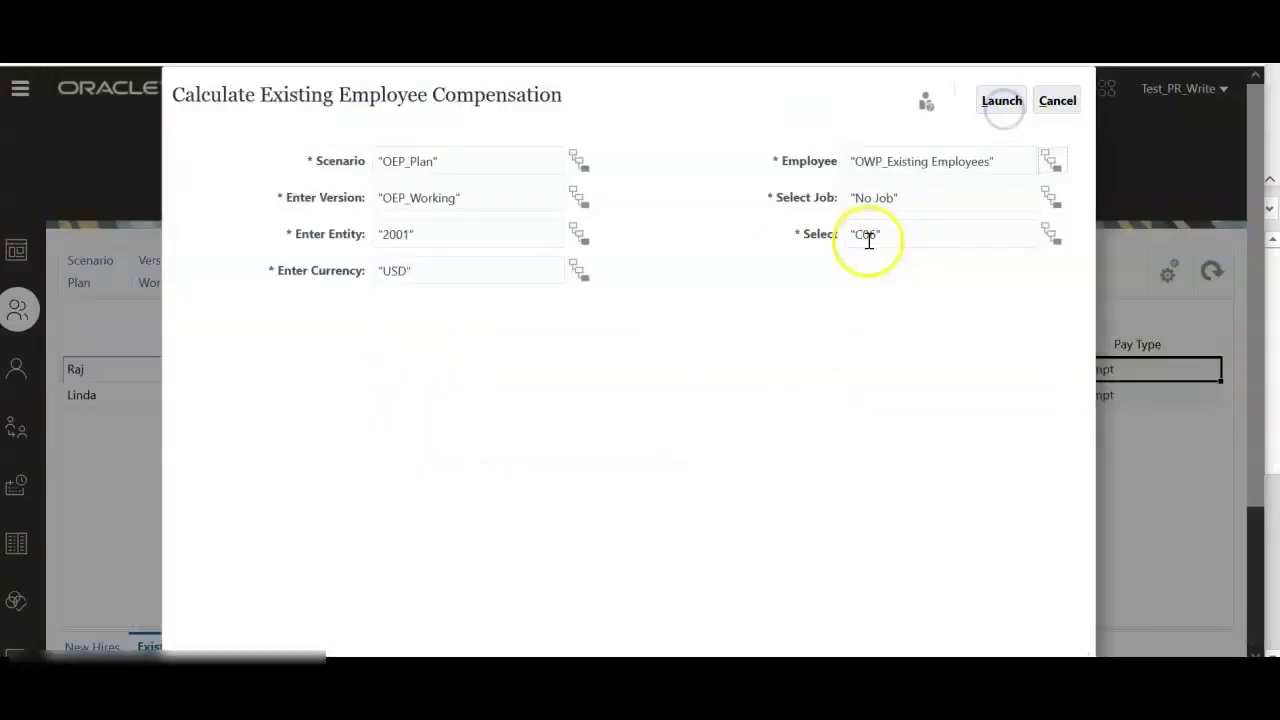
click(1049, 201)
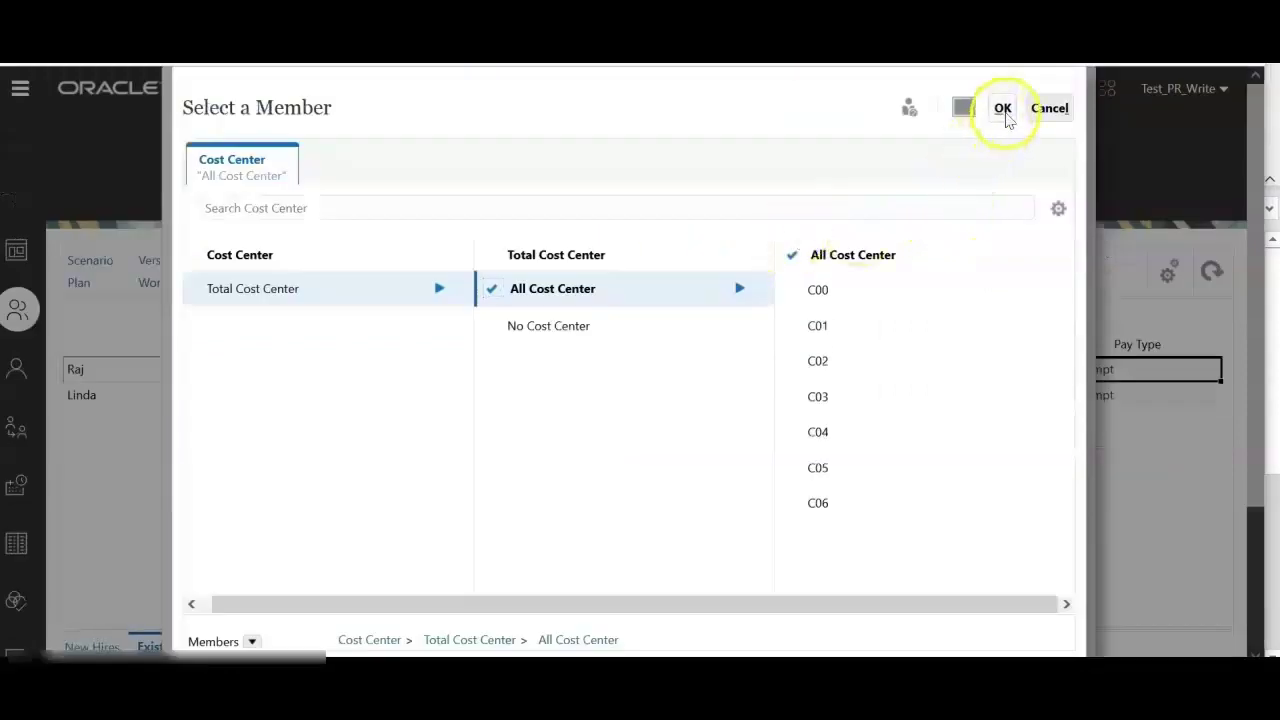
click(1000, 108)
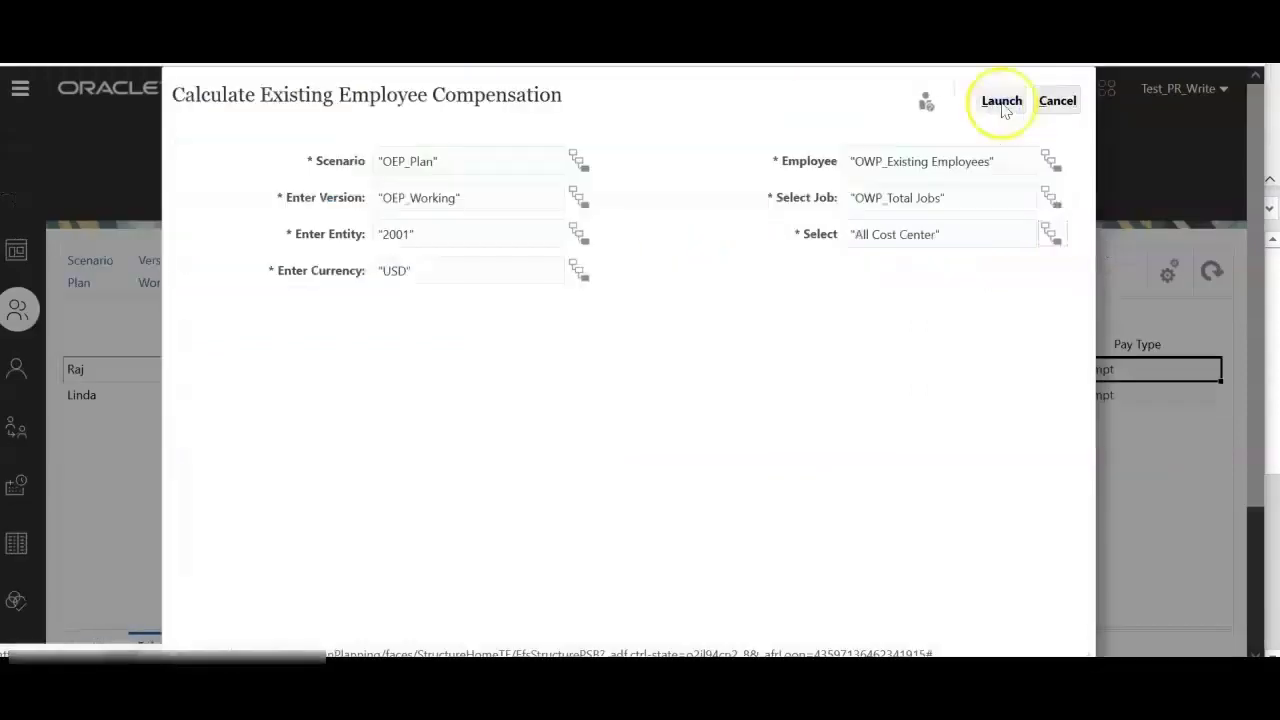
click(1001, 101)
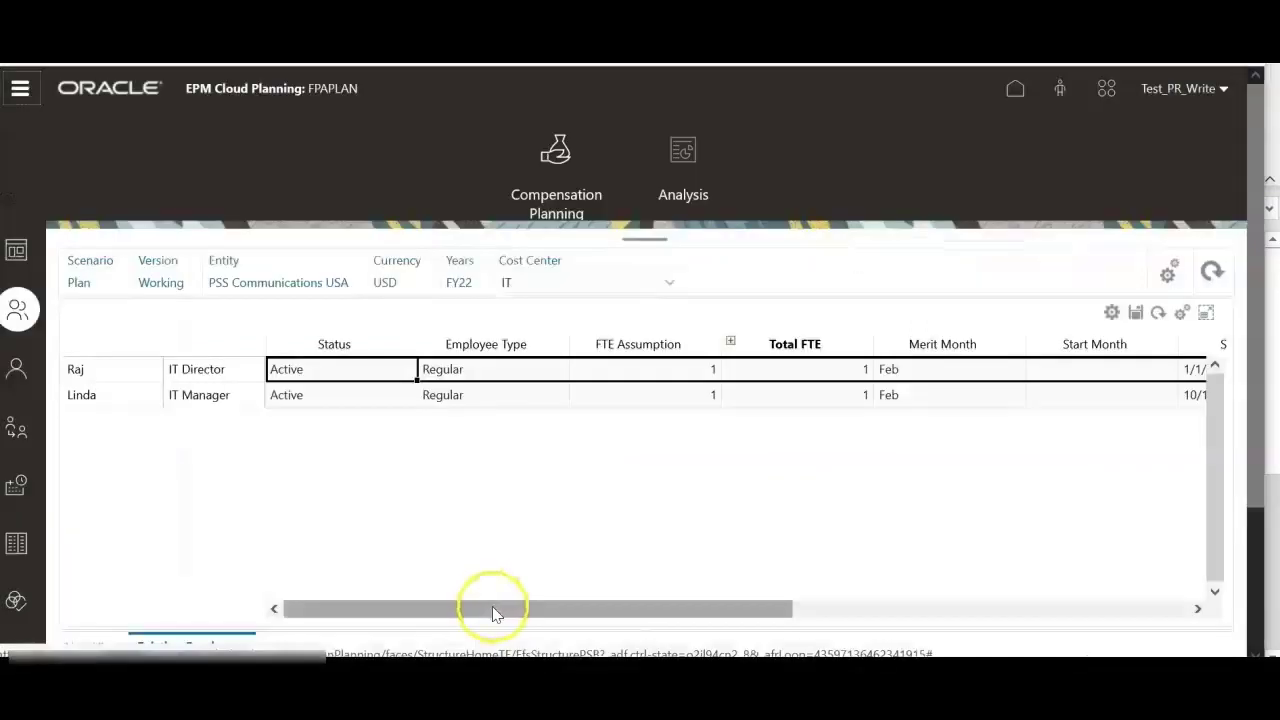
- Review the Total Compensation of the IT Director and IT Manager on the Existing Employees form
drag(493, 613, 937, 651)
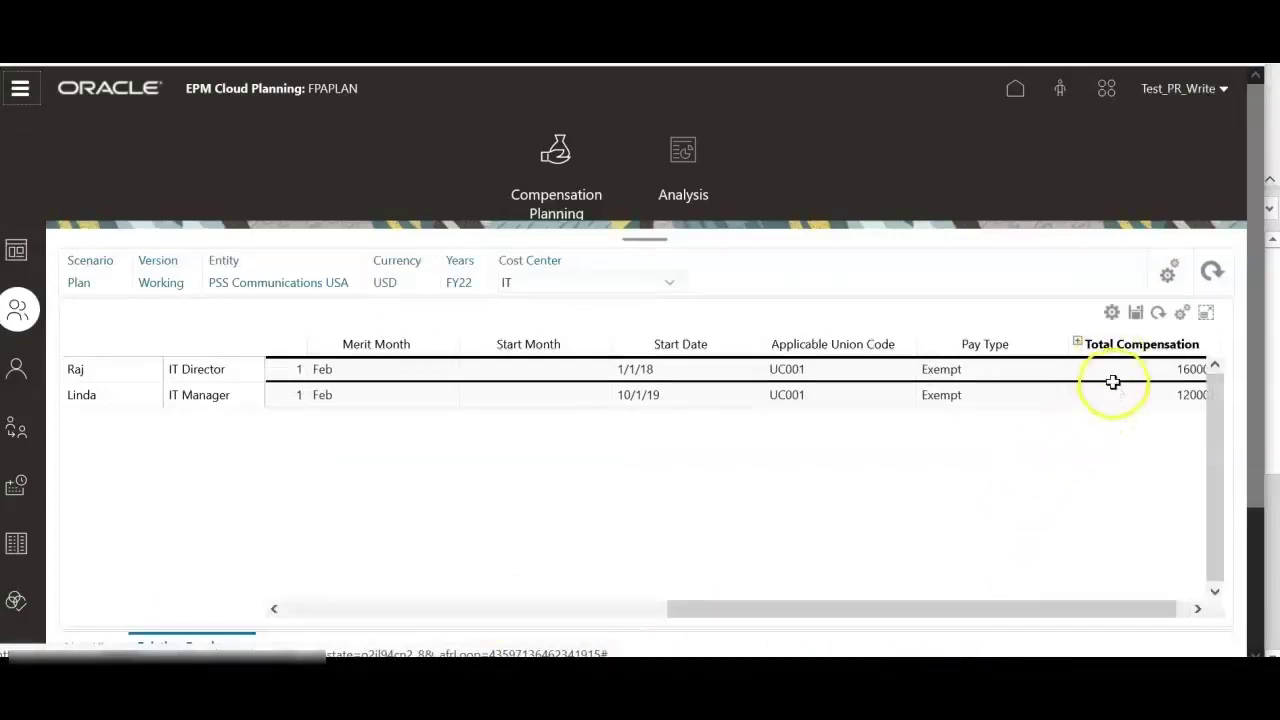
drag(1029, 612, 1070, 620)
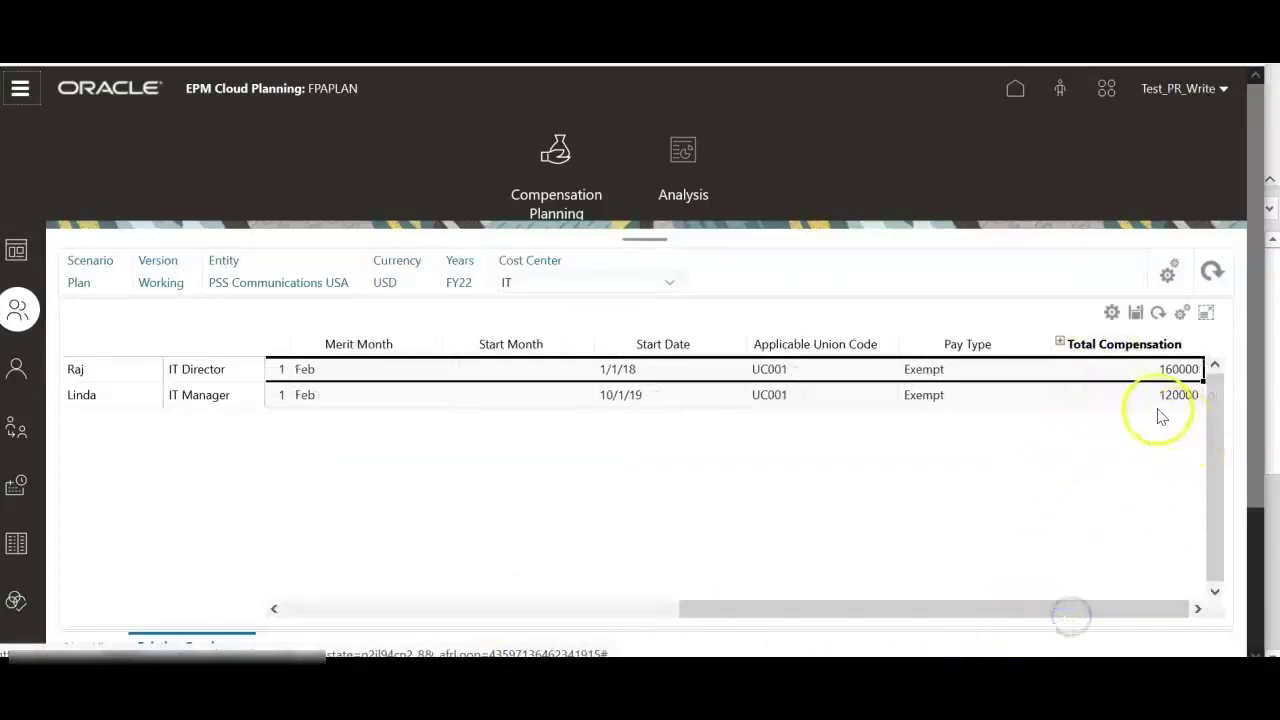
mouse_move(1163, 378)
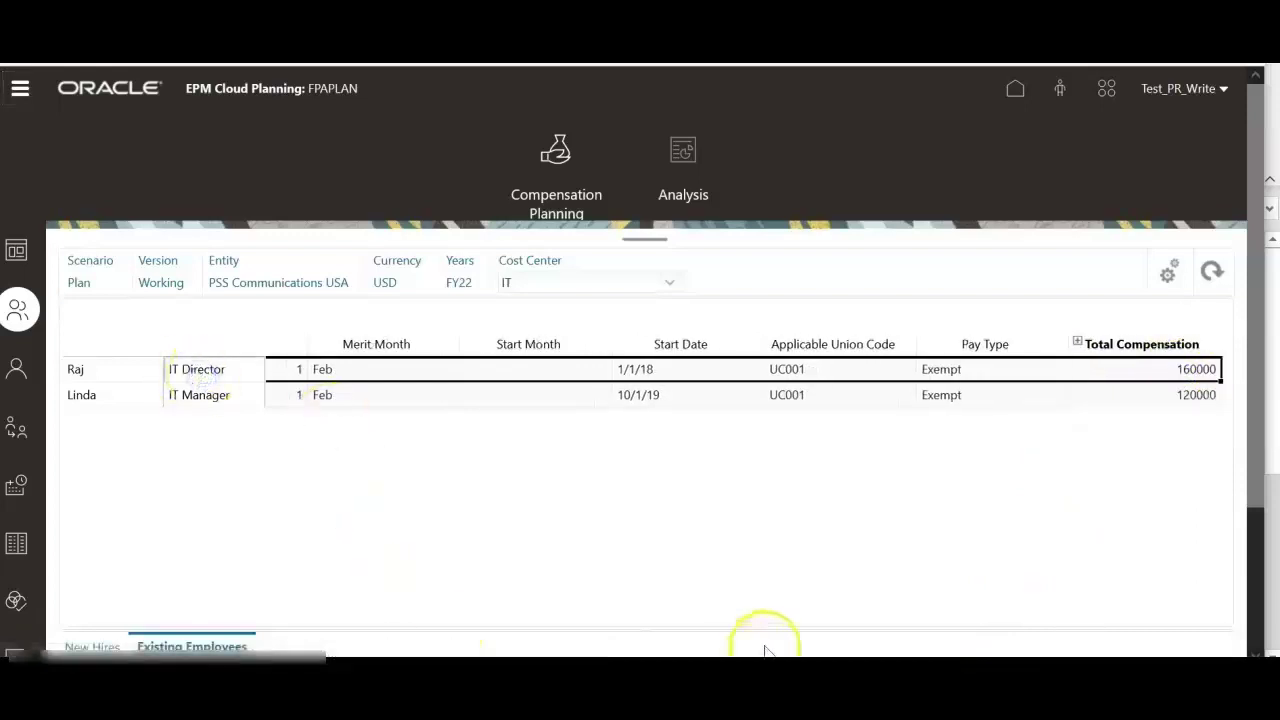
drag(786, 613, 986, 631)
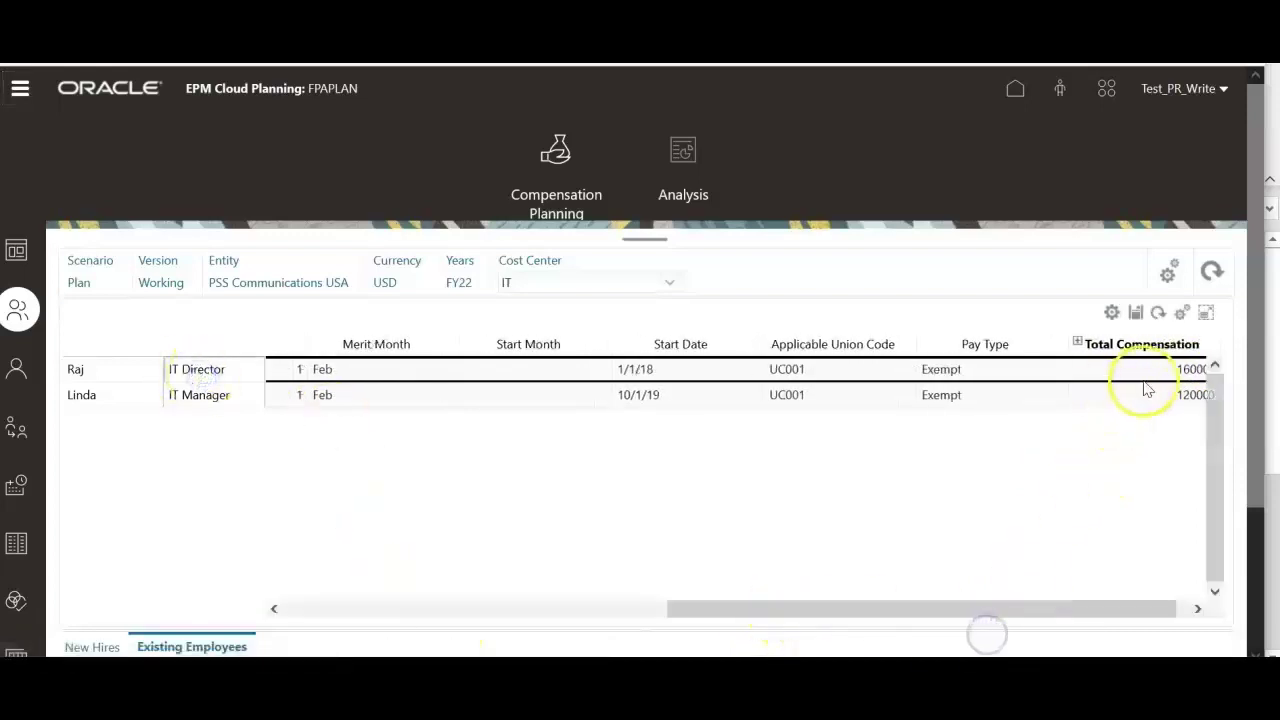
mouse_move(1157, 377)
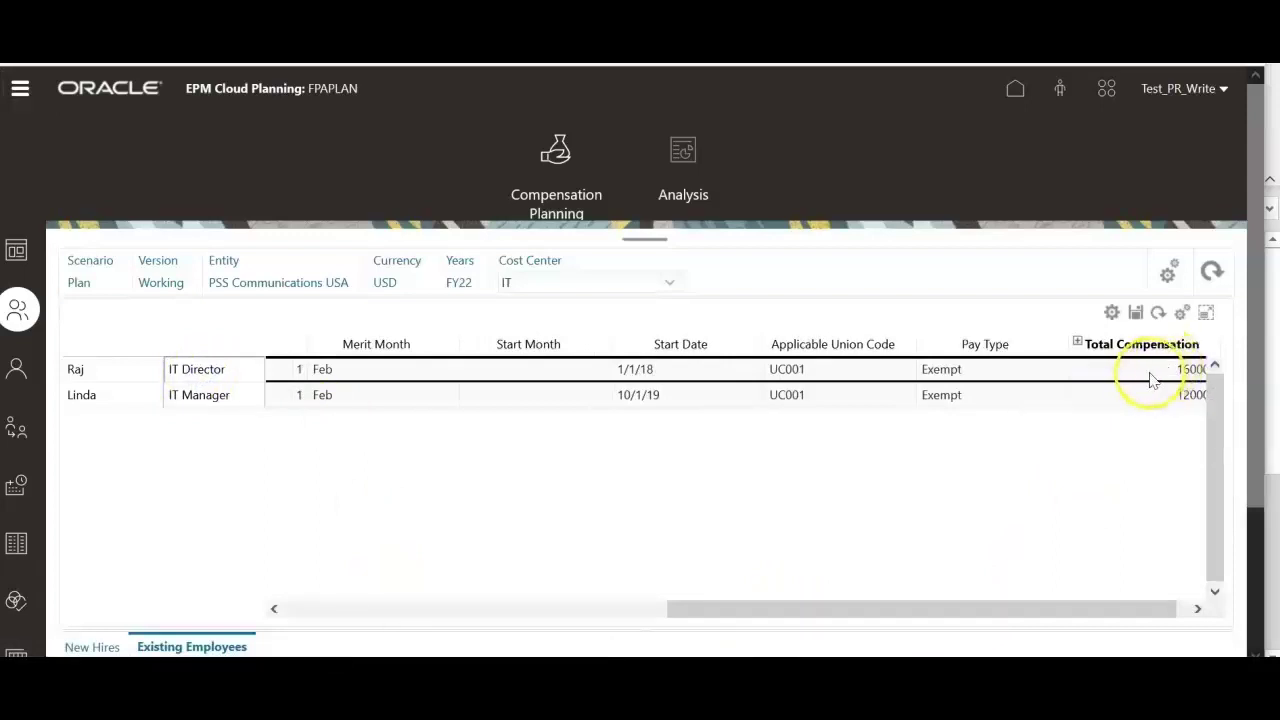
drag(1114, 614, 1143, 614)
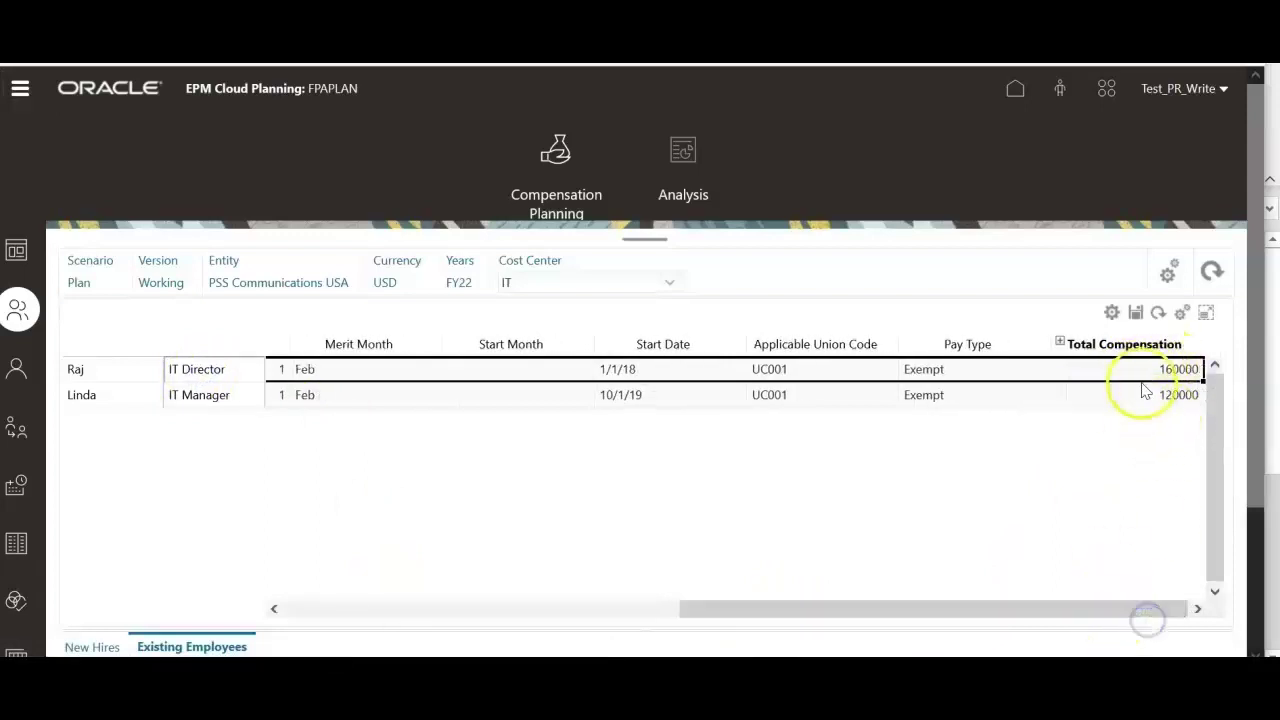
- Open Employee Details for the IT Director job and its employee, and examine the monthly properties and compensation
click(15, 378)
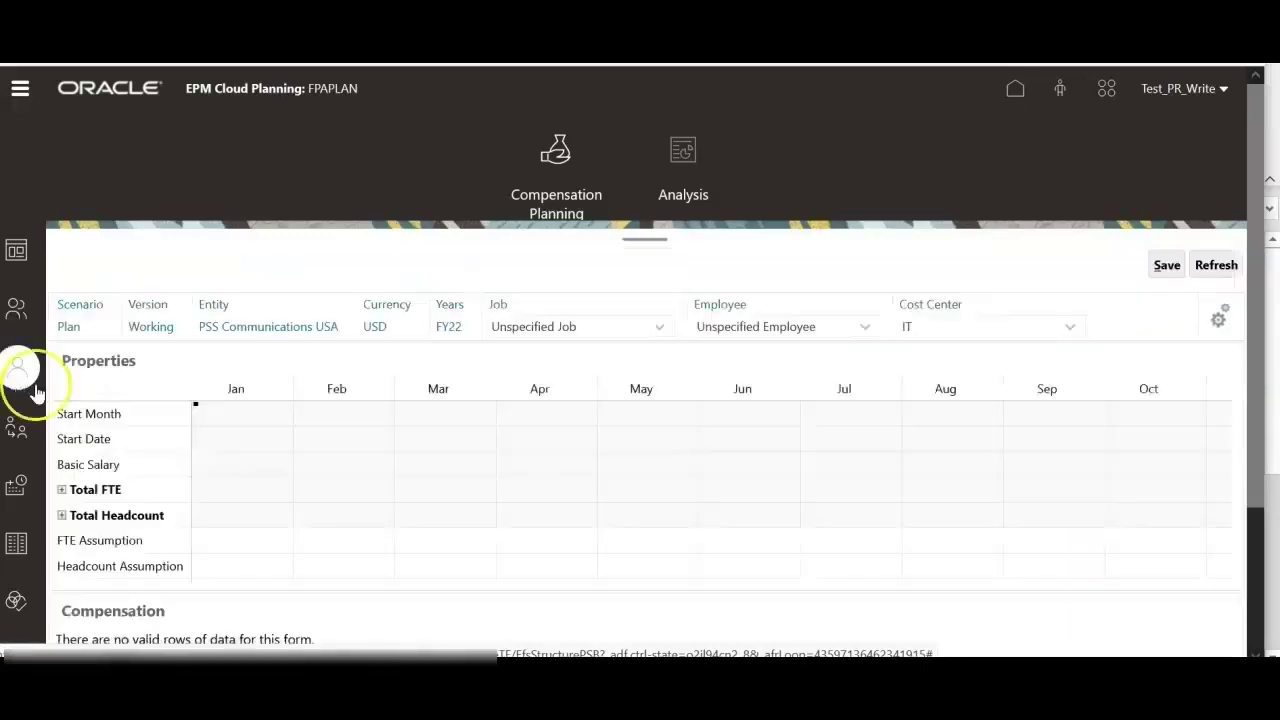
click(562, 327)
click(537, 524)
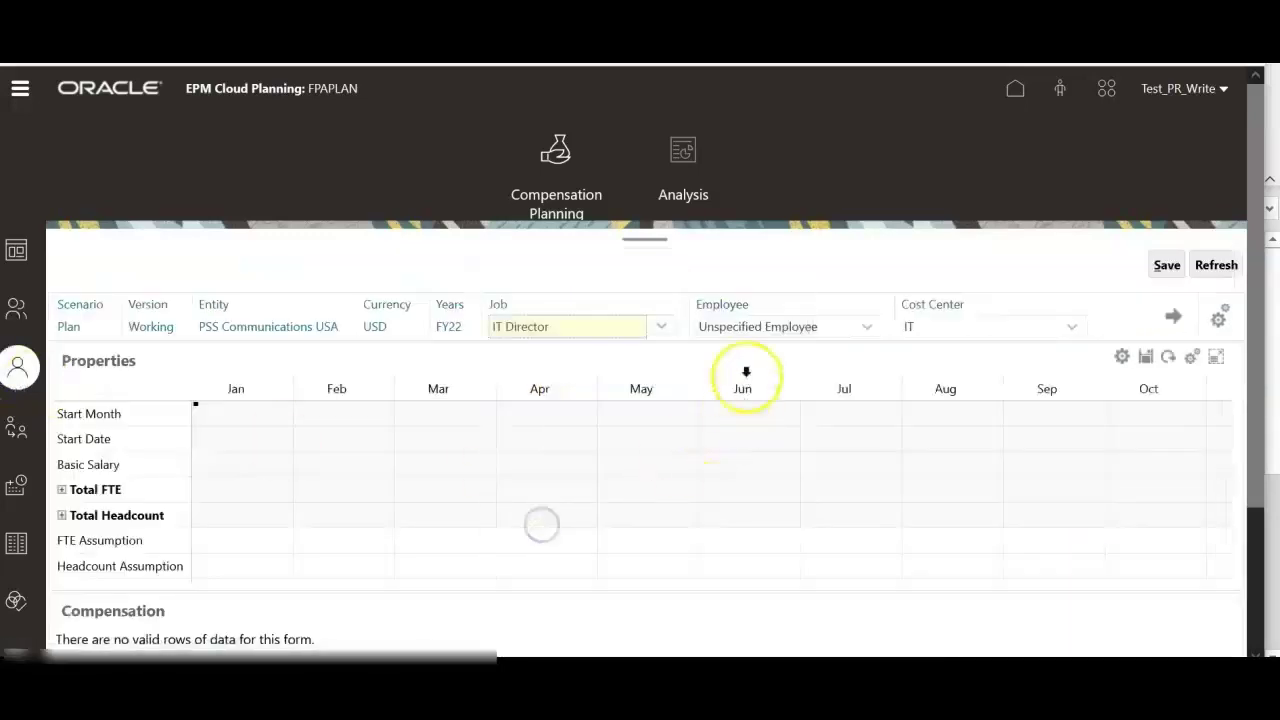
click(749, 322)
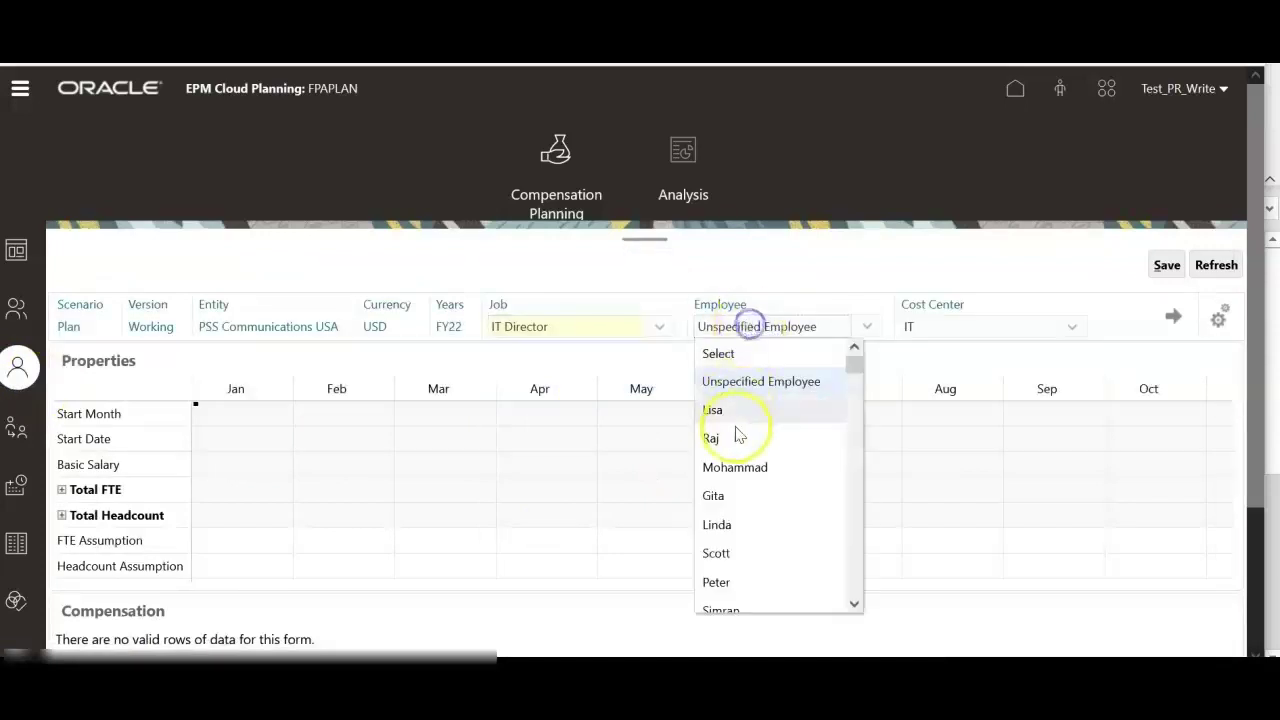
click(734, 434)
click(1173, 316)
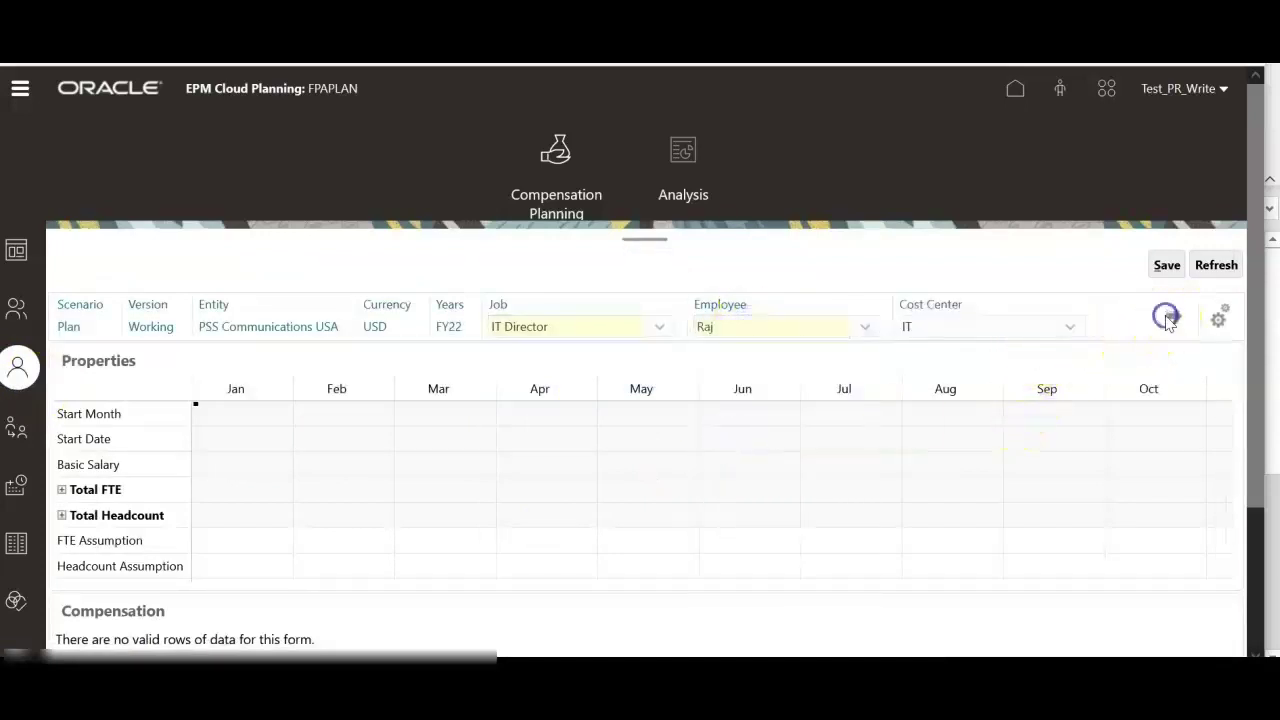
scroll(320, 605, down, 2)
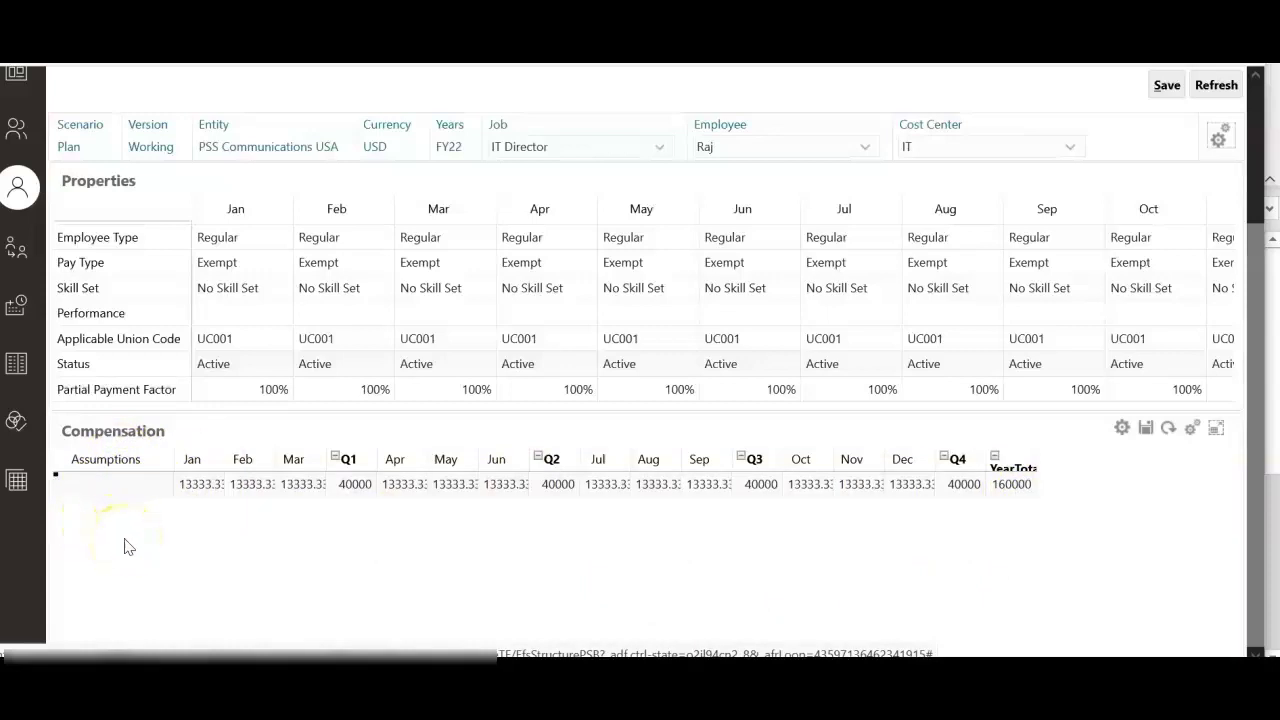
scroll(122, 554, up, 3)
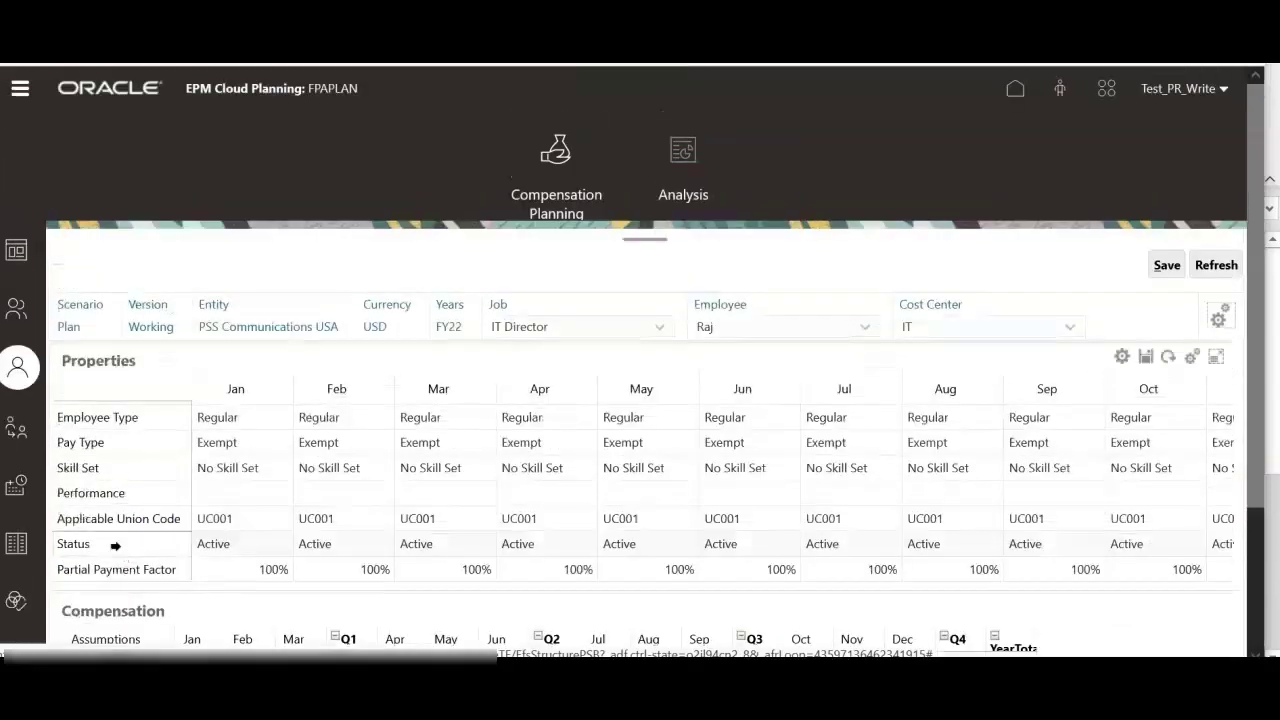
- Return to the existing employees and run Synchronize Defaults for OWP_Total Jobs, OWP_Existing Employees and All Cost Center
click(20, 325)
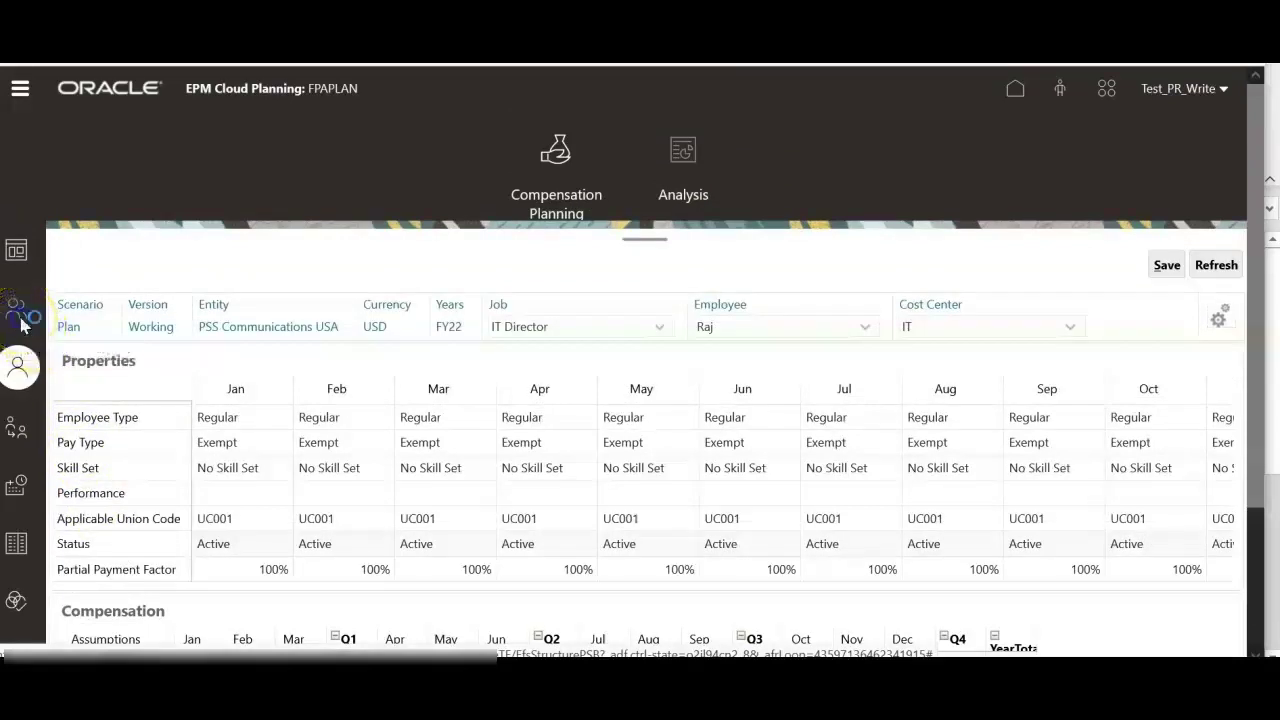
right_click(123, 471)
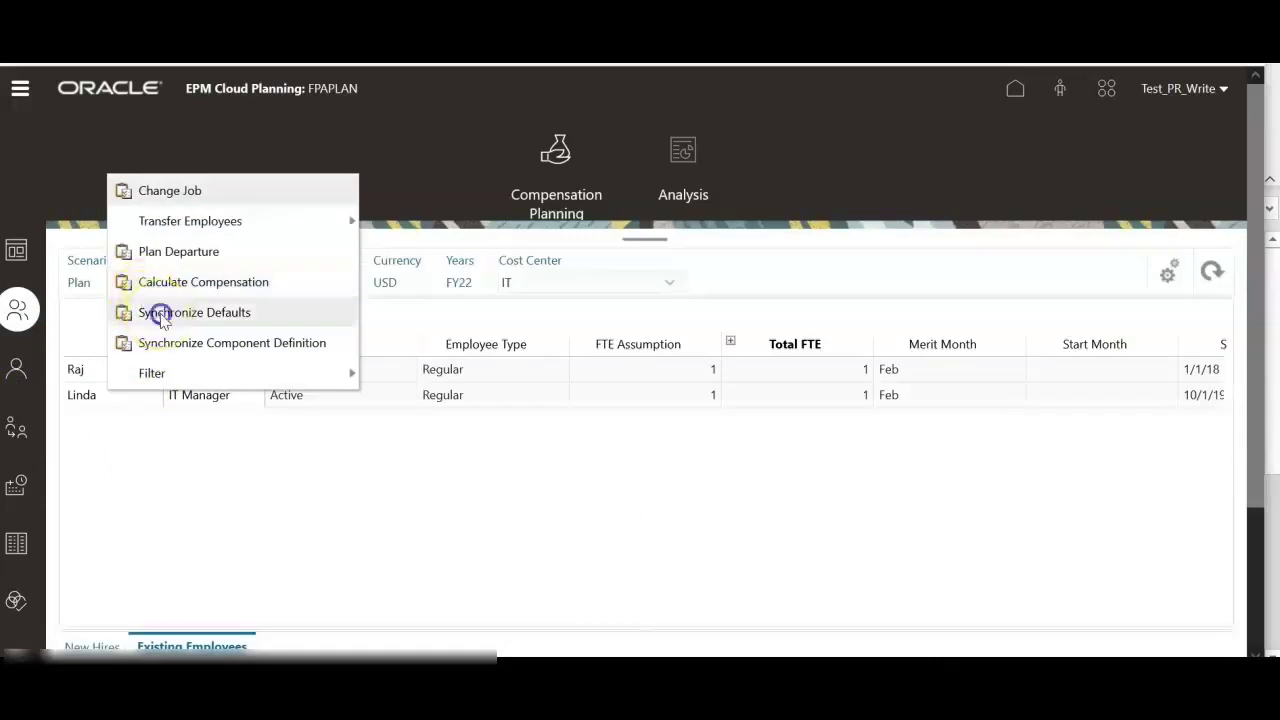
click(161, 314)
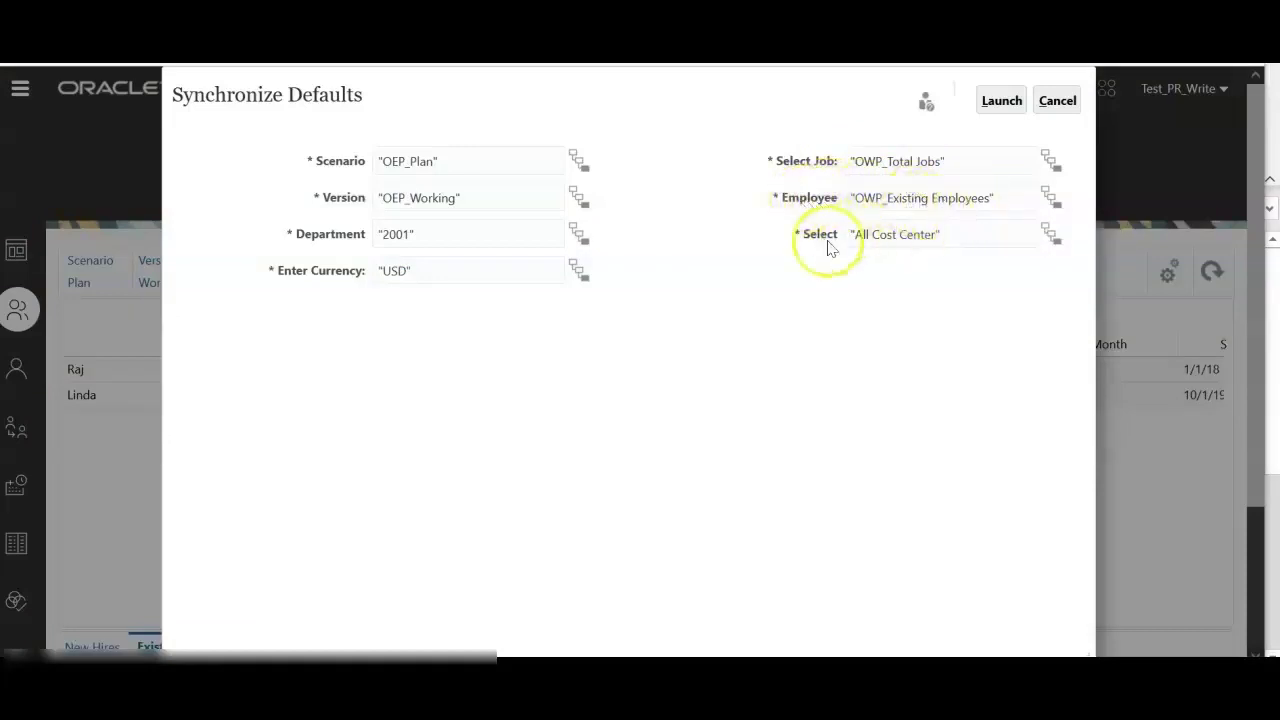
click(1005, 105)
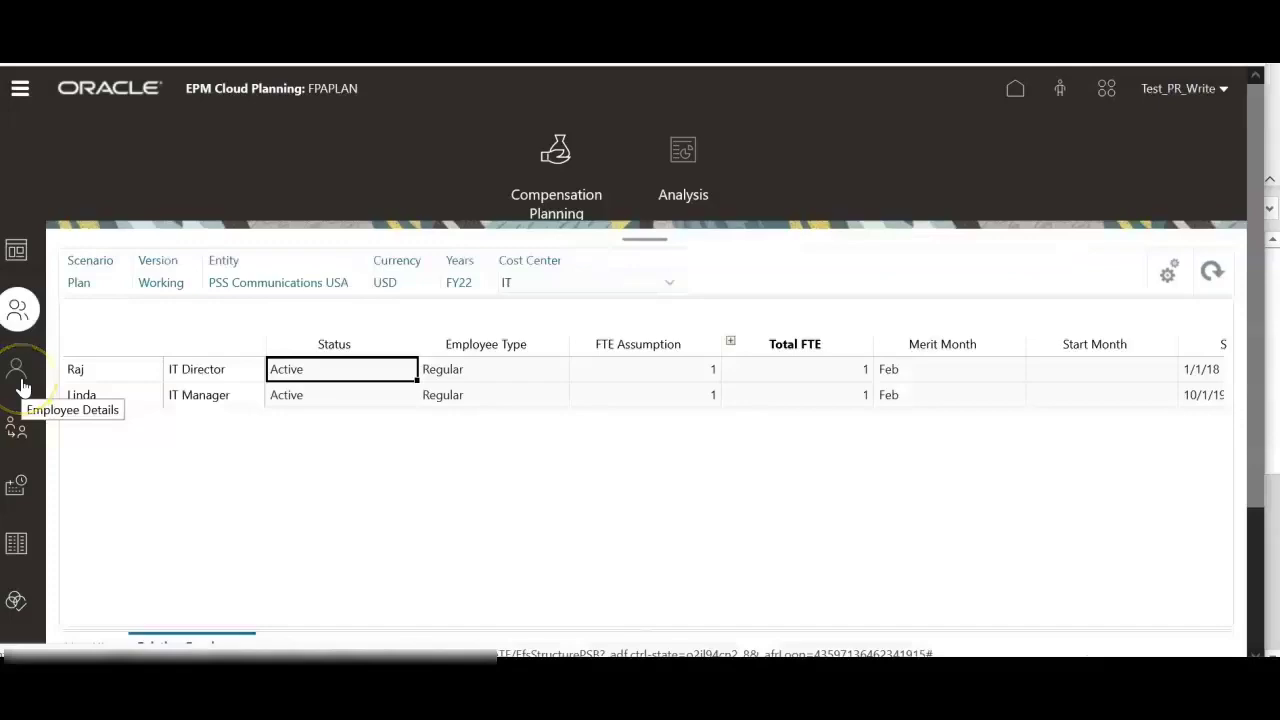
- Reopen Employee Details for the IT Director's employee and check the compensation section for the synchronized benefits and taxes
click(21, 385)
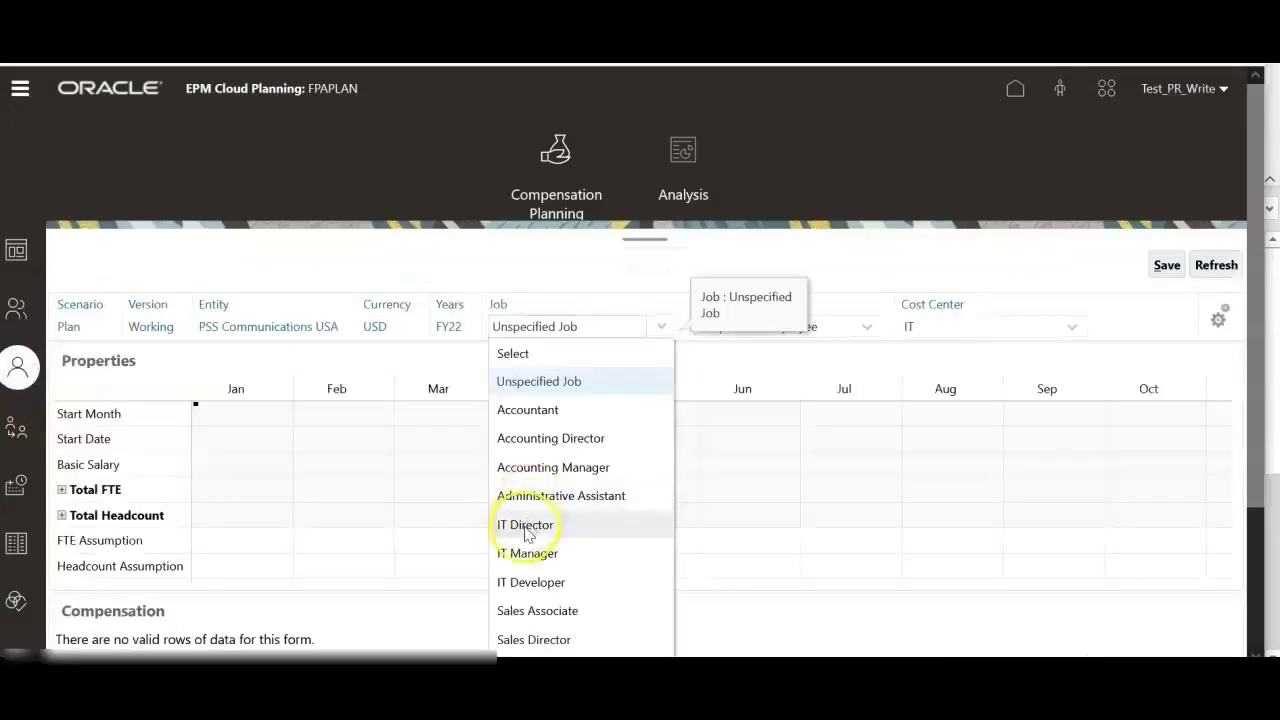
click(529, 523)
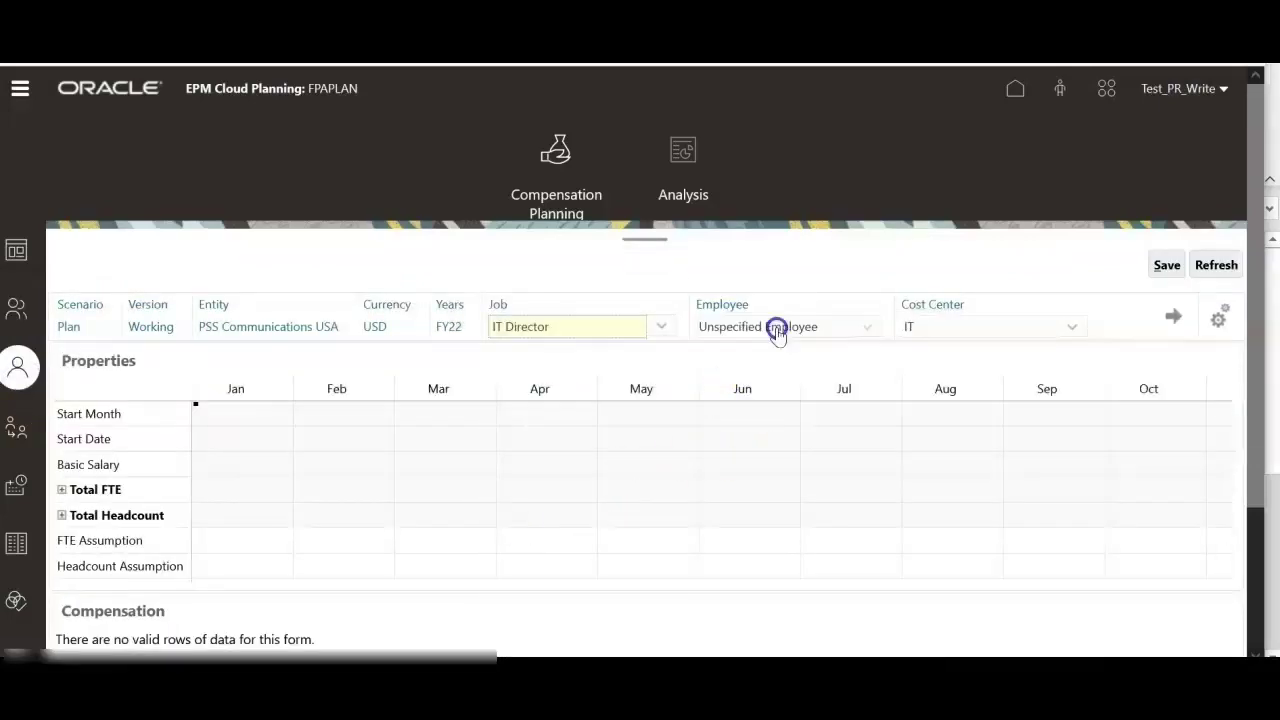
click(772, 326)
click(749, 440)
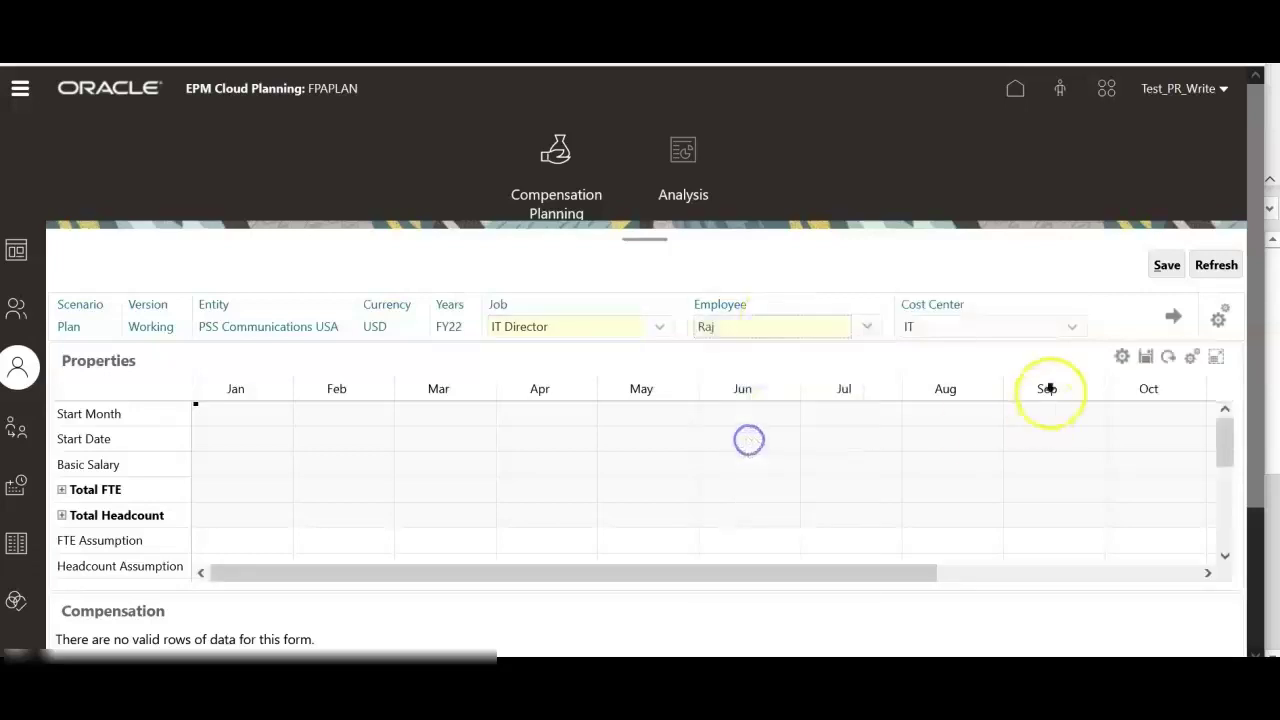
click(1170, 317)
scroll(171, 557, down, 2)
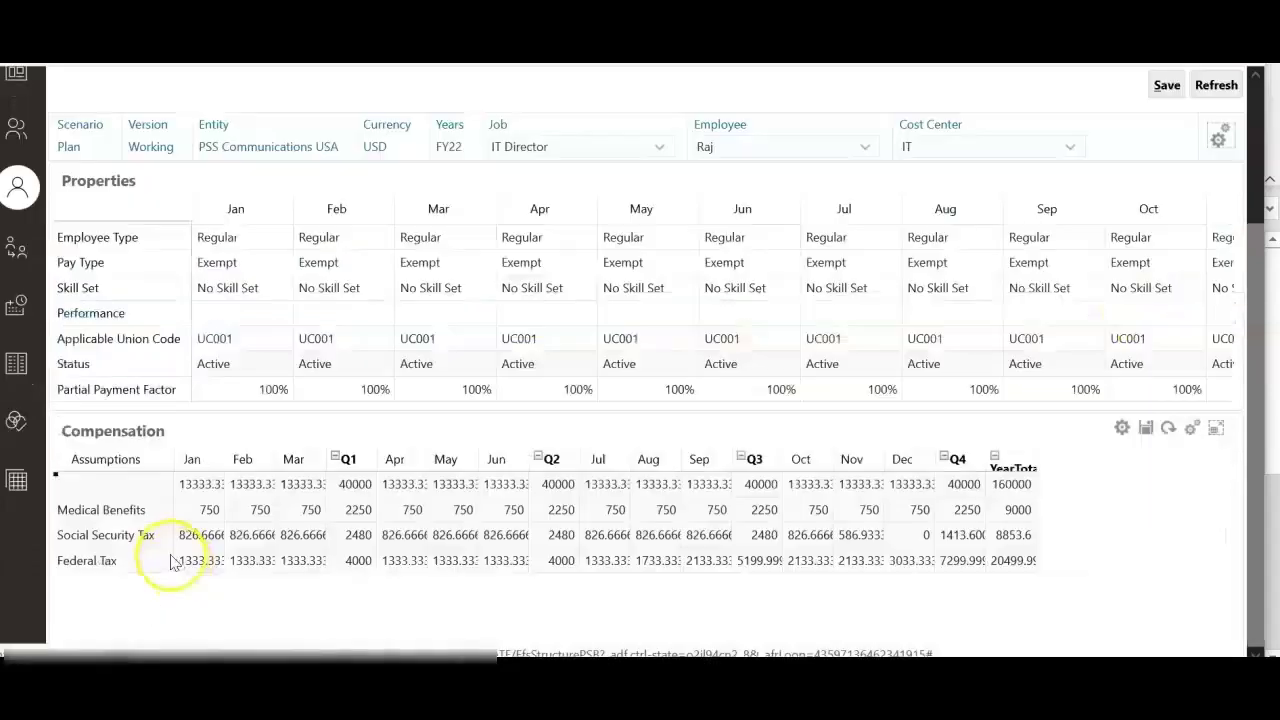